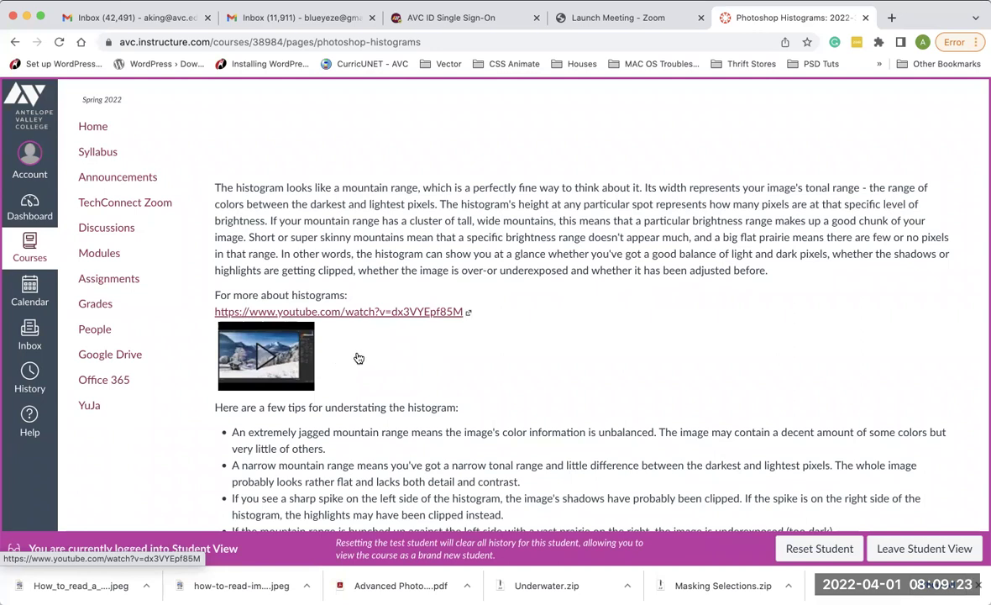
# Step: Review the histogram tips at the end of the page, try to return to the preceding page, and dismiss the notice
pyautogui.scroll(-3, 358, 358)
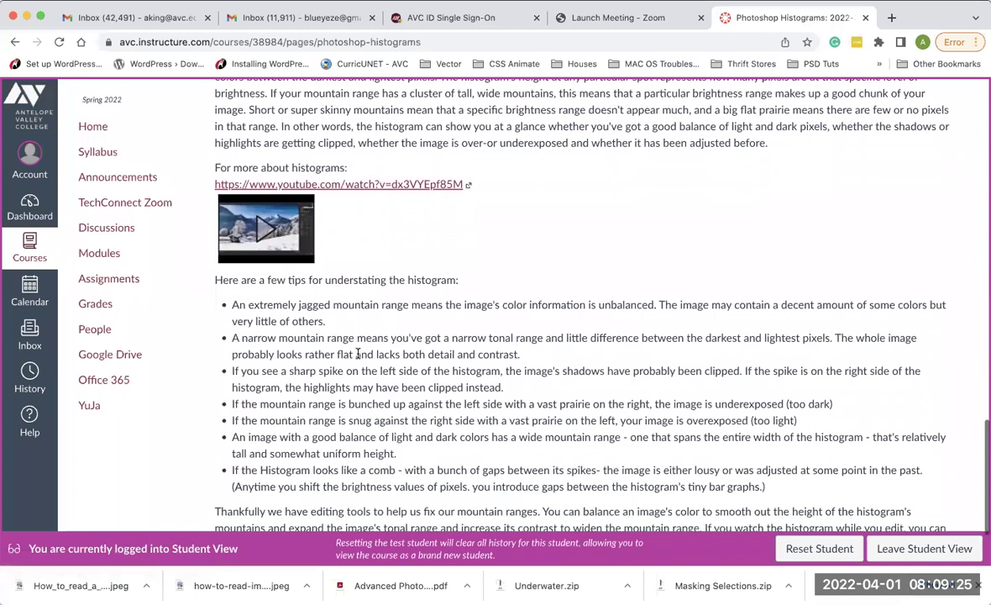
pyautogui.scroll(-2, 358, 353)
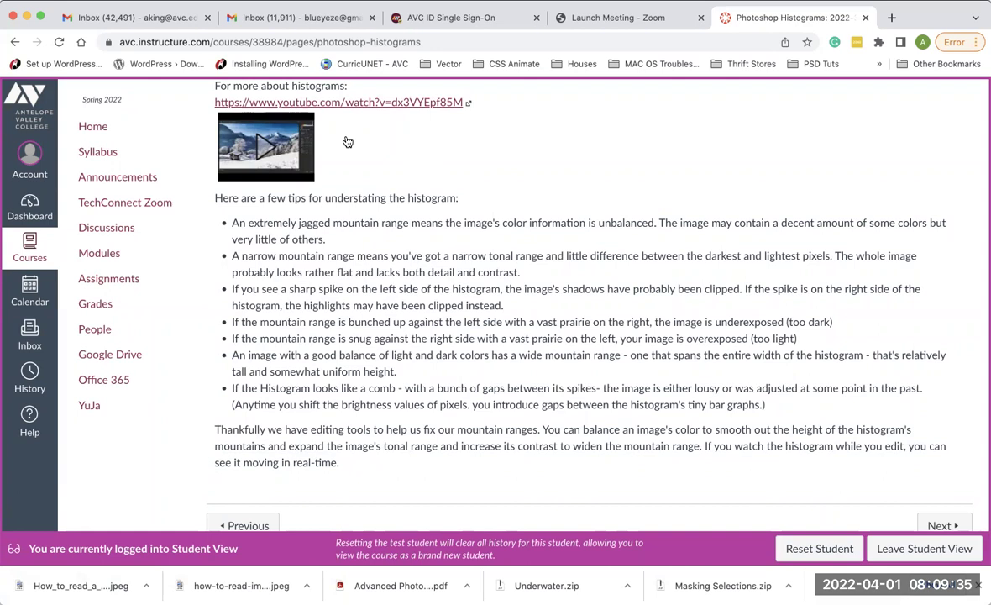
pyautogui.click(14, 42)
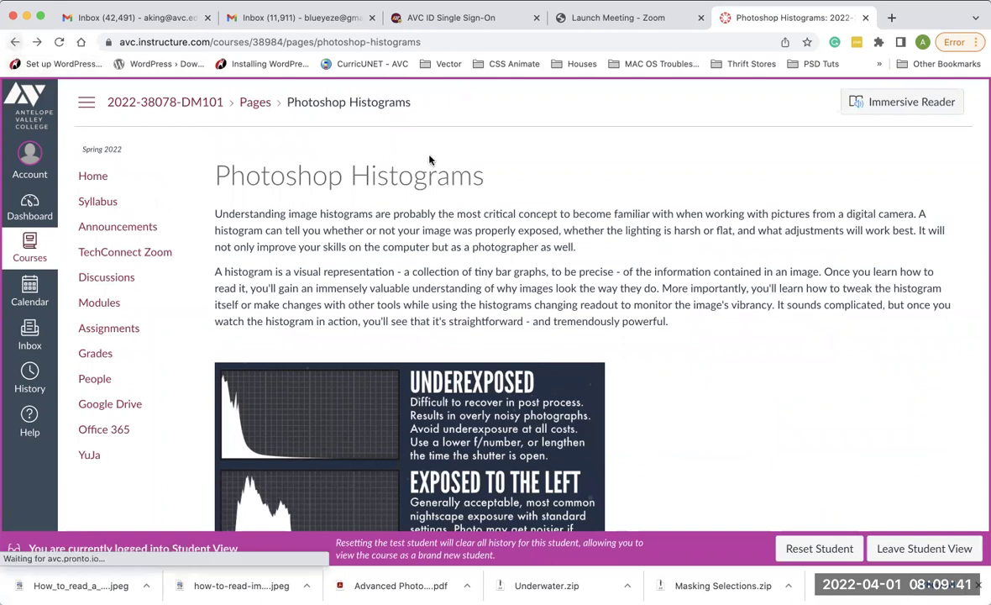
pyautogui.click(13, 42)
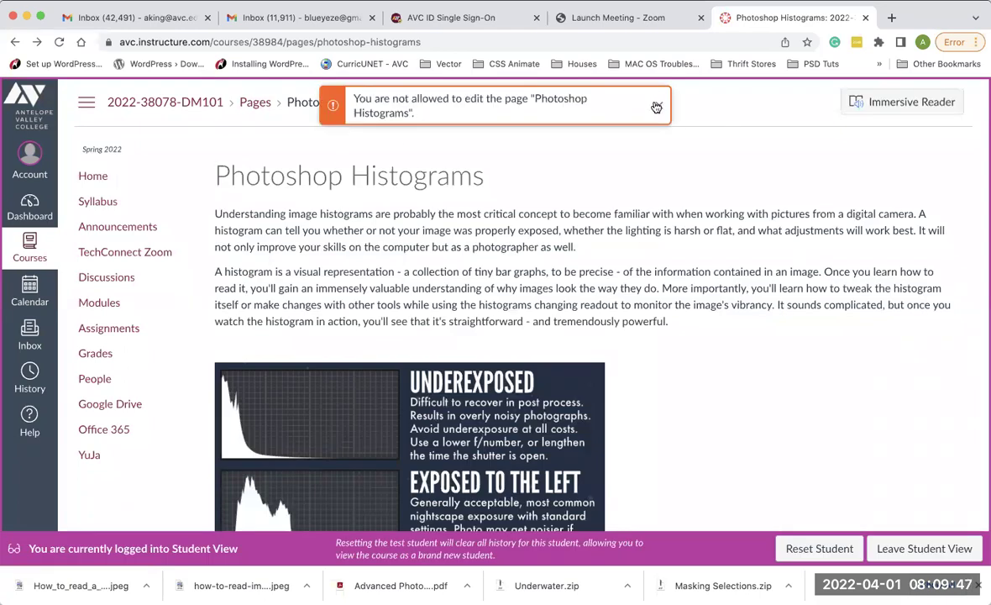
pyautogui.click(658, 105)
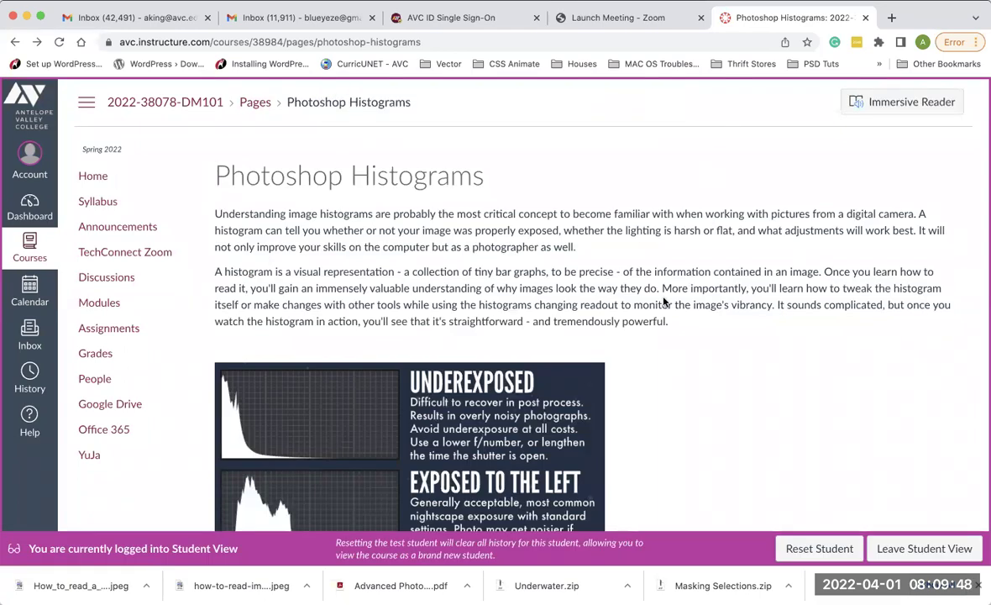
# Step: Leave Student View and try again to return to the preceding page
pyautogui.click(914, 548)
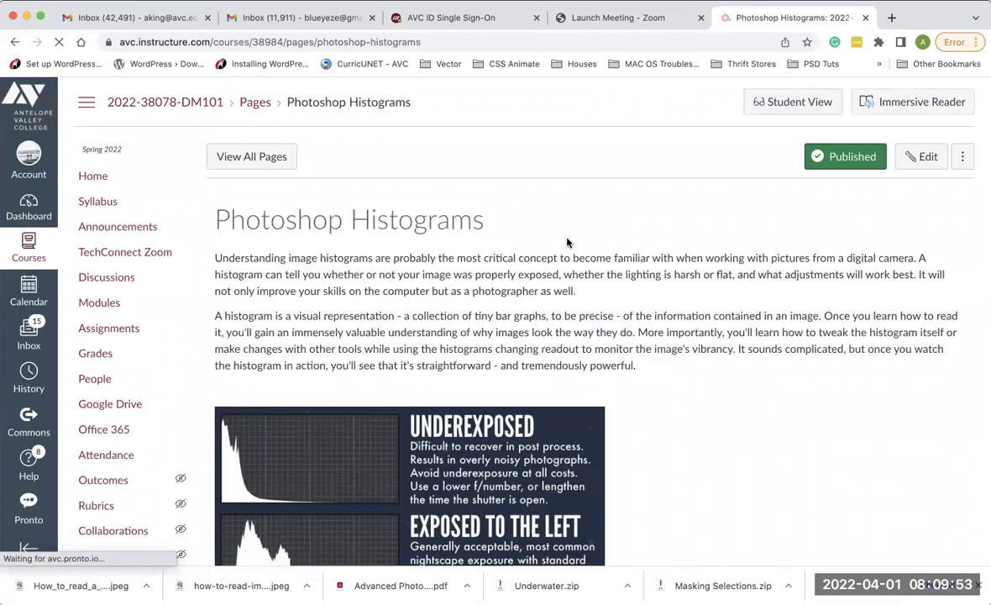
pyautogui.click(11, 42)
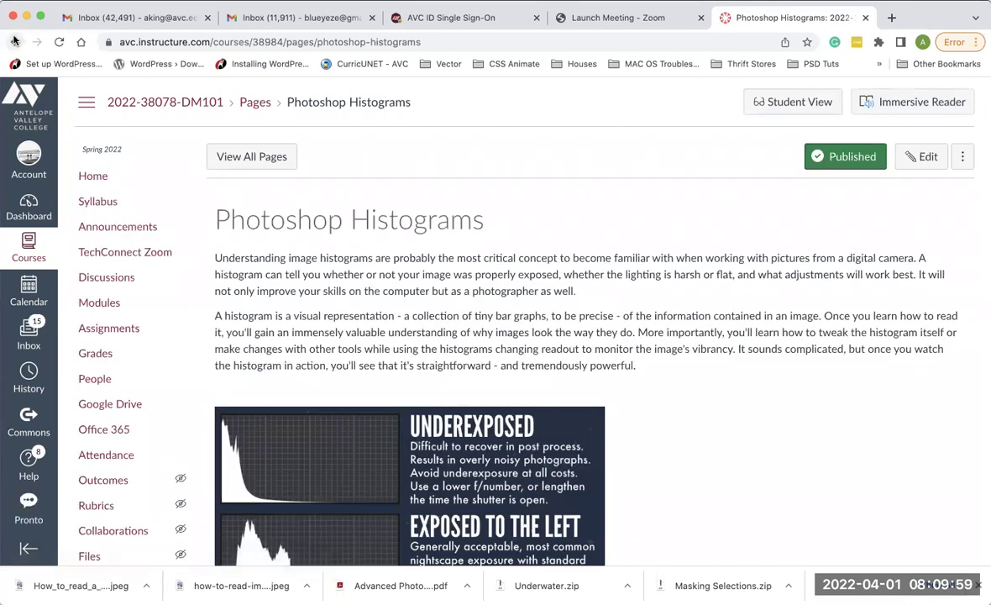
pyautogui.click(13, 41)
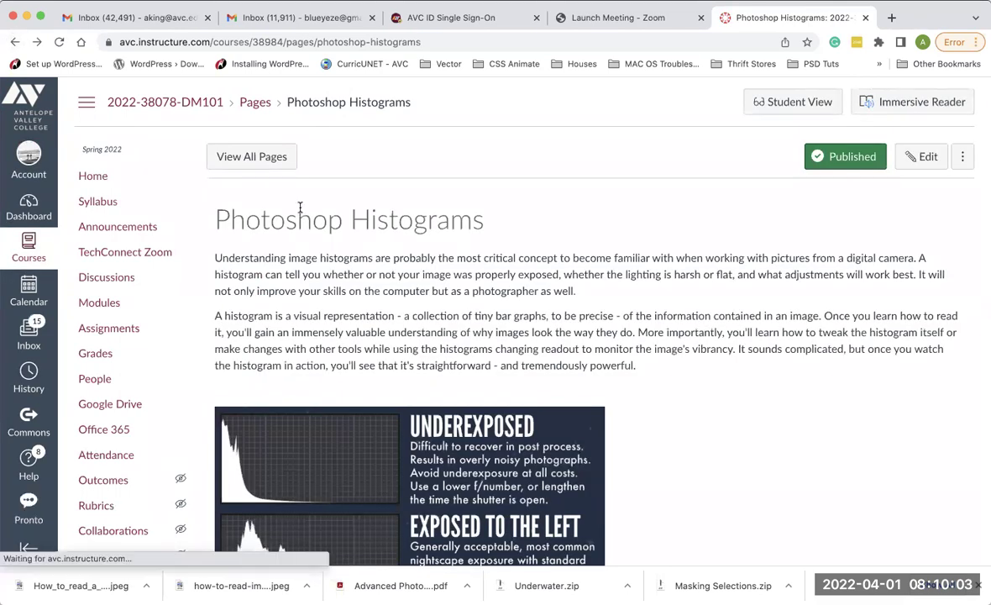
# Step: Step back through the course content from Photoshop Histograms past Adjustment Layers to the Photoshop Composite assignment
pyautogui.scroll(-10, 316, 180)
pyautogui.scroll(-15, 315, 180)
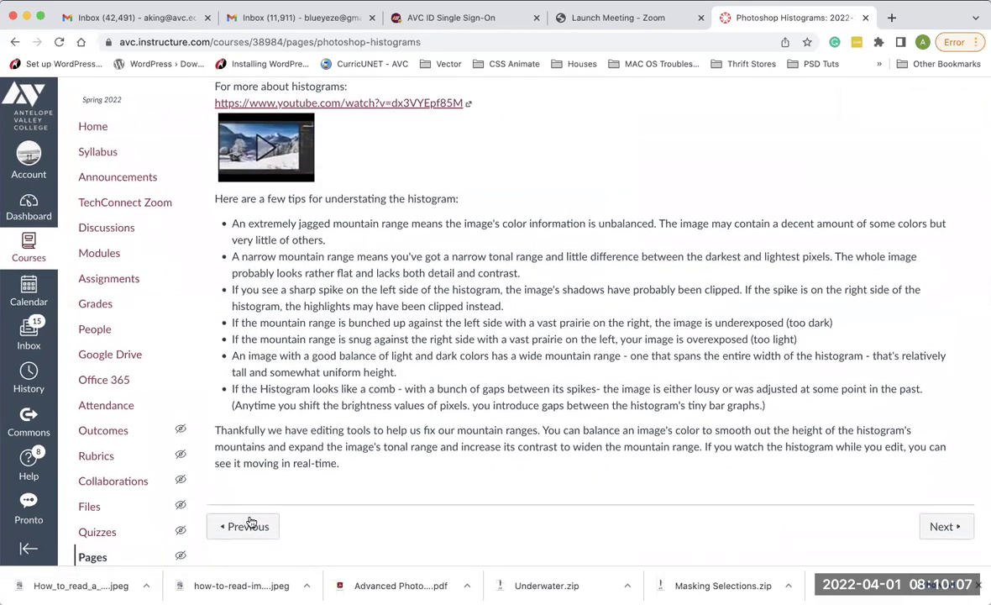
pyautogui.click(246, 523)
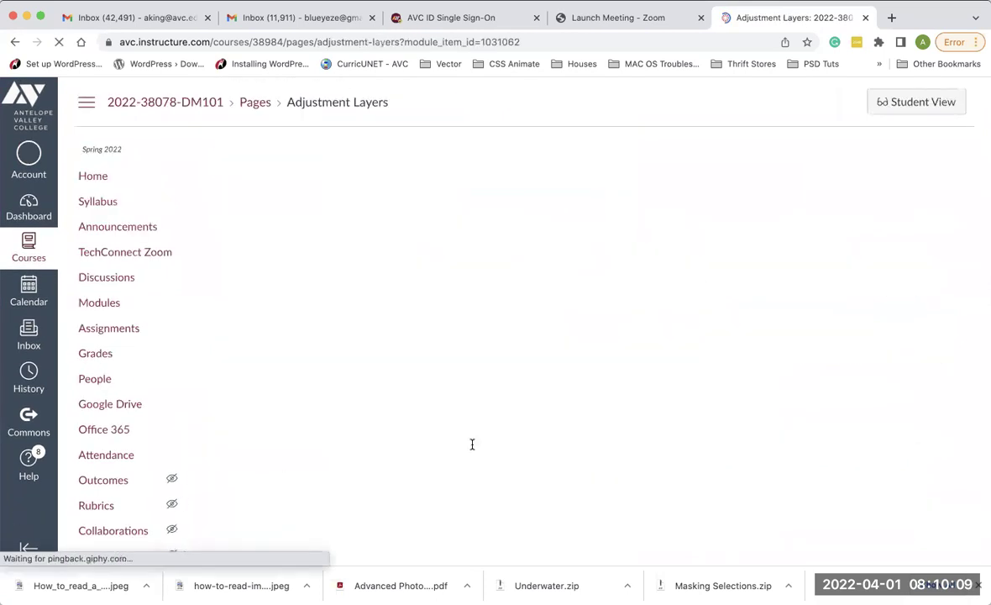
pyautogui.scroll(-5, 406, 312)
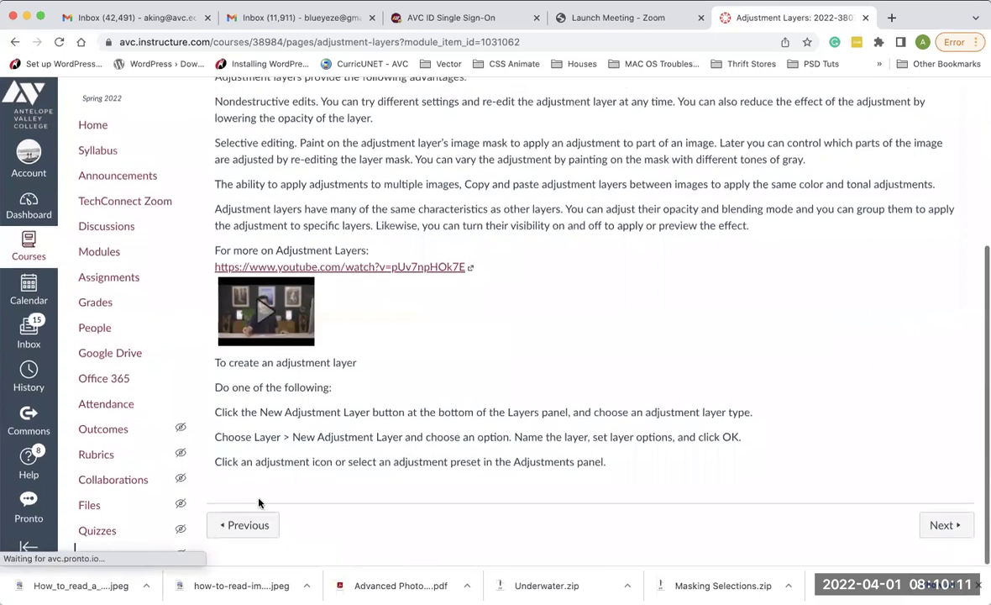
pyautogui.click(247, 524)
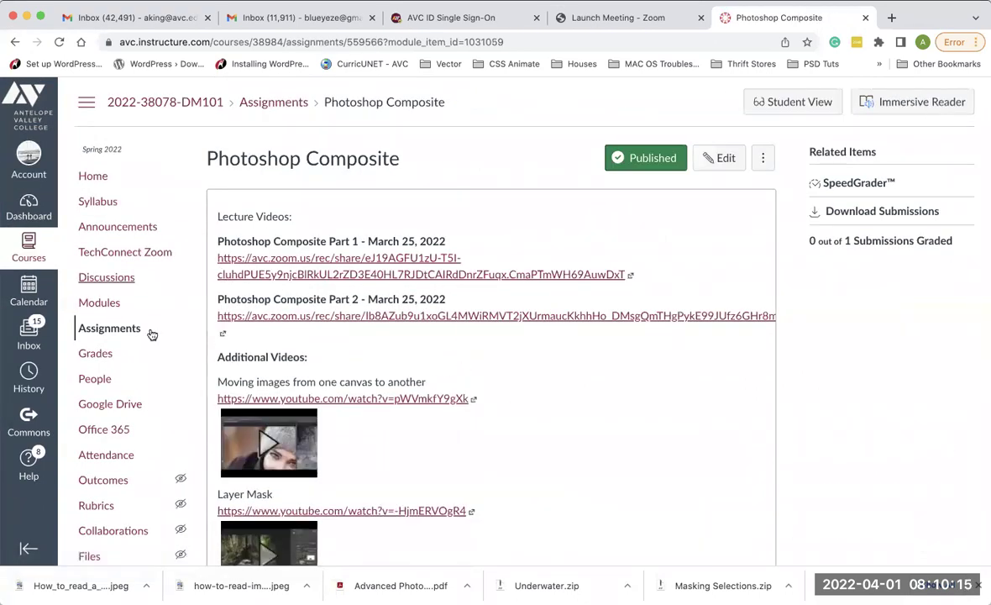
# Step: Open the course's module list and view the Photoshop items of Week 6-8
pyautogui.click(107, 299)
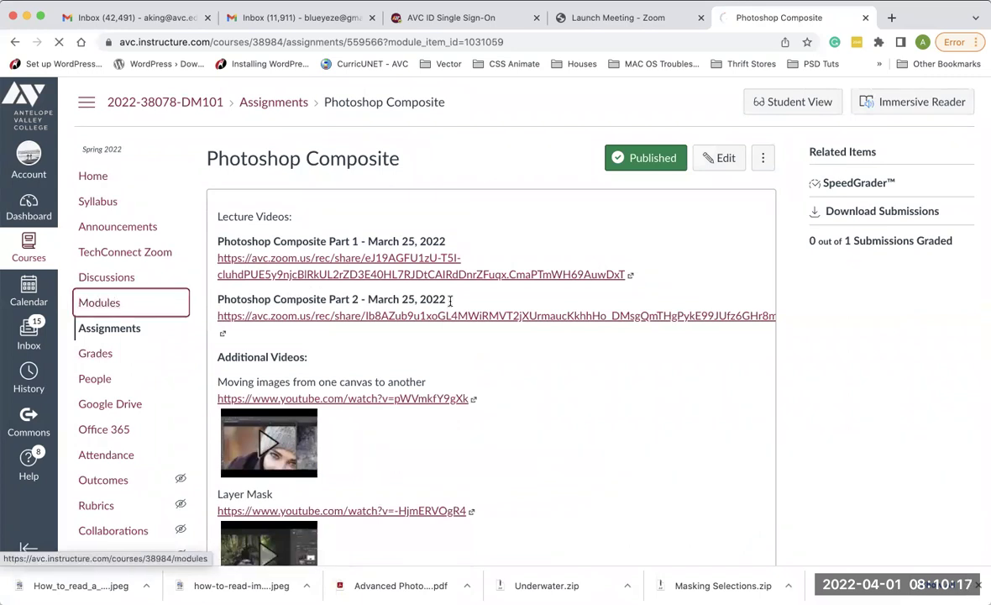
pyautogui.scroll(-2, 630, 357)
pyautogui.scroll(-5, 629, 358)
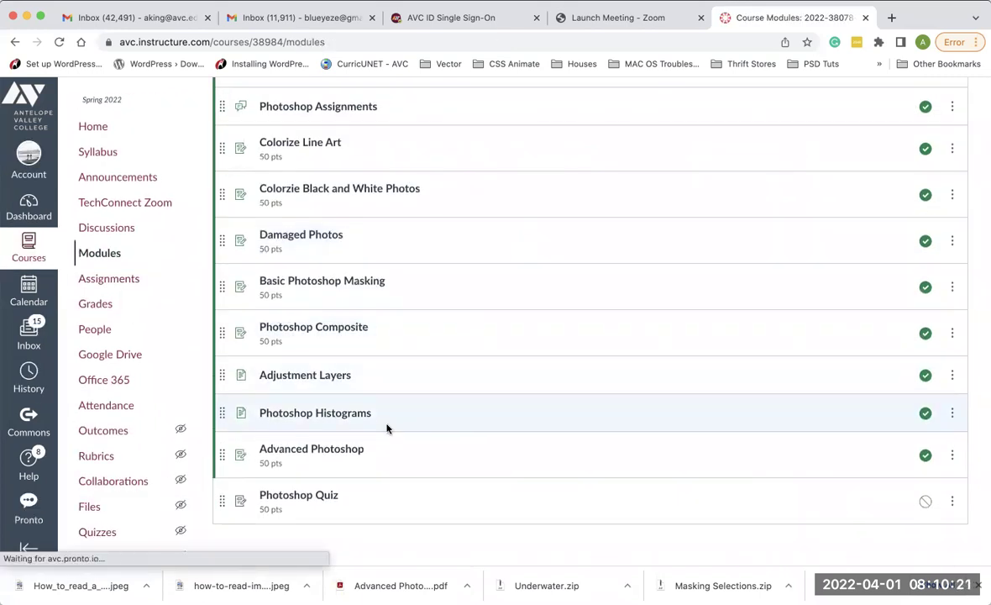
# Step: Start from the course home page, open the Advanced Photoshop assignment in the modules, and view its Adjustment Layers instructions
pyautogui.click(93, 127)
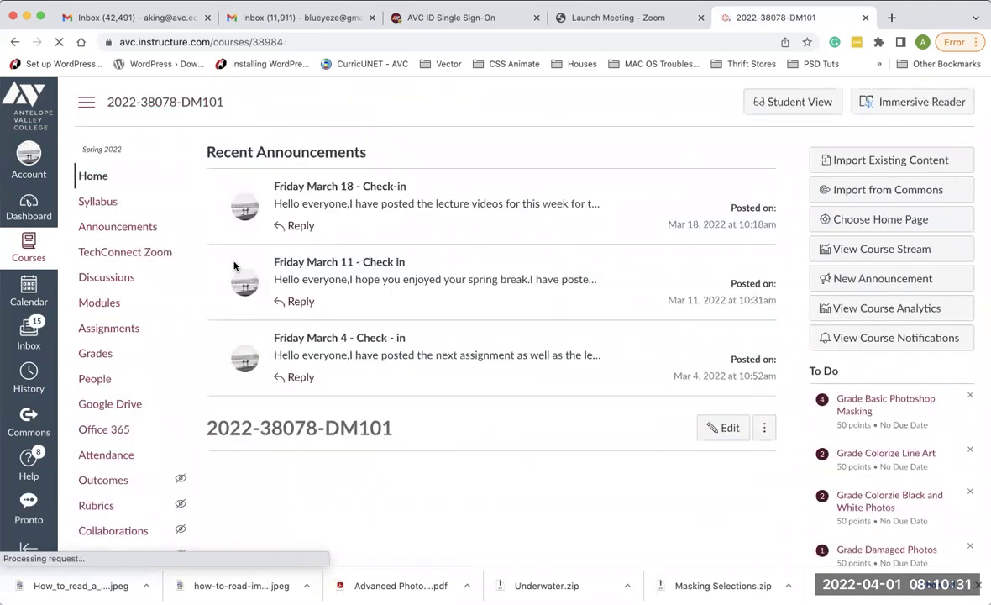
pyautogui.click(102, 304)
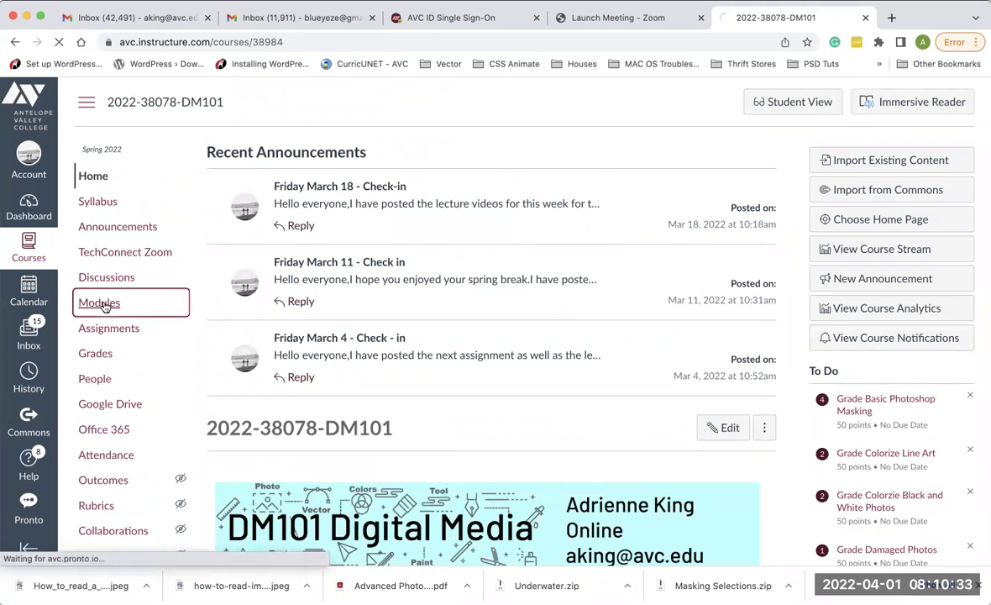
pyautogui.scroll(-5, 462, 307)
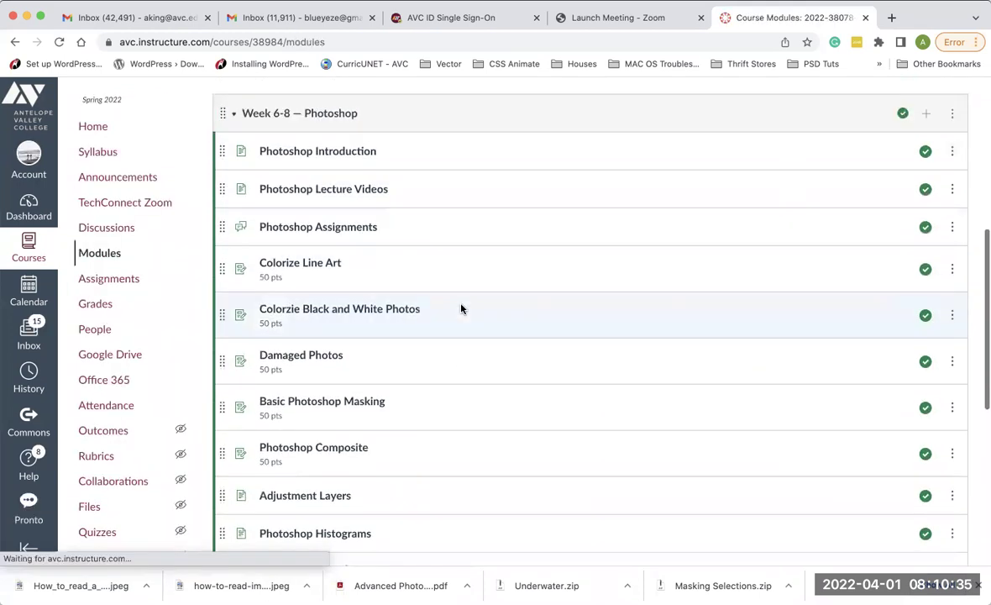
pyautogui.scroll(-1, 460, 308)
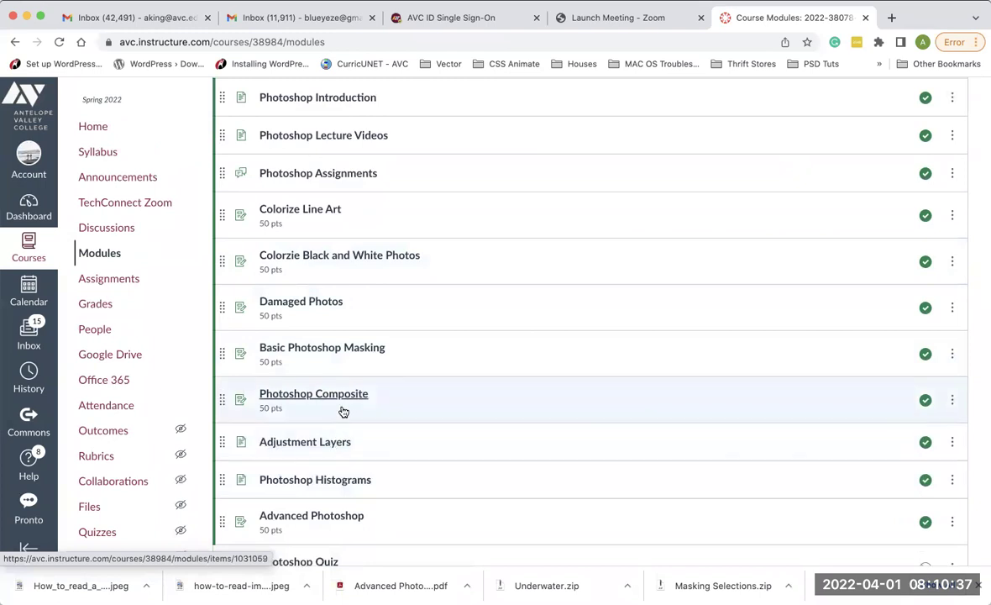
pyautogui.scroll(-1, 344, 411)
pyautogui.click(331, 447)
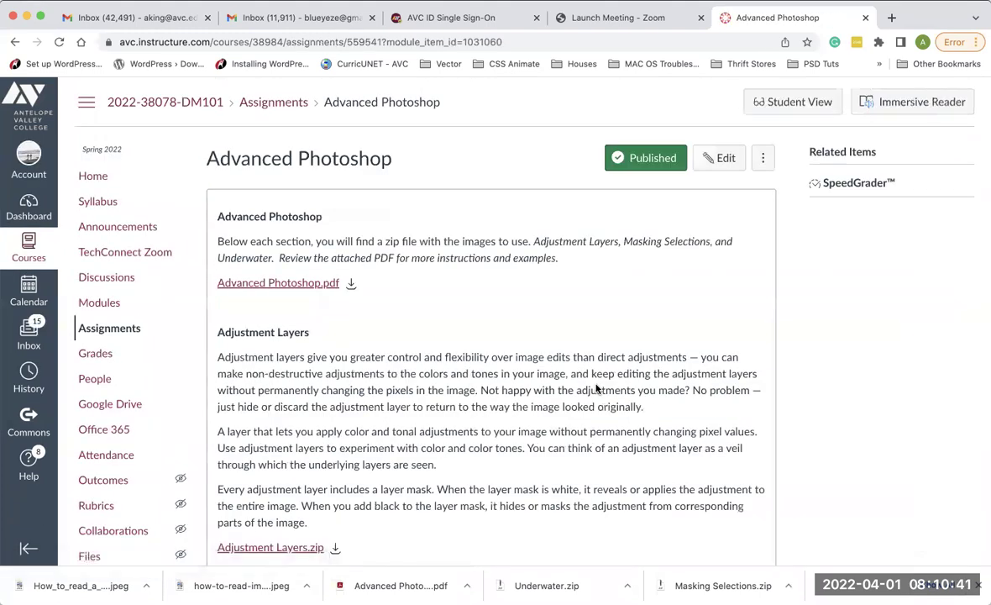
pyautogui.scroll(-5, 596, 387)
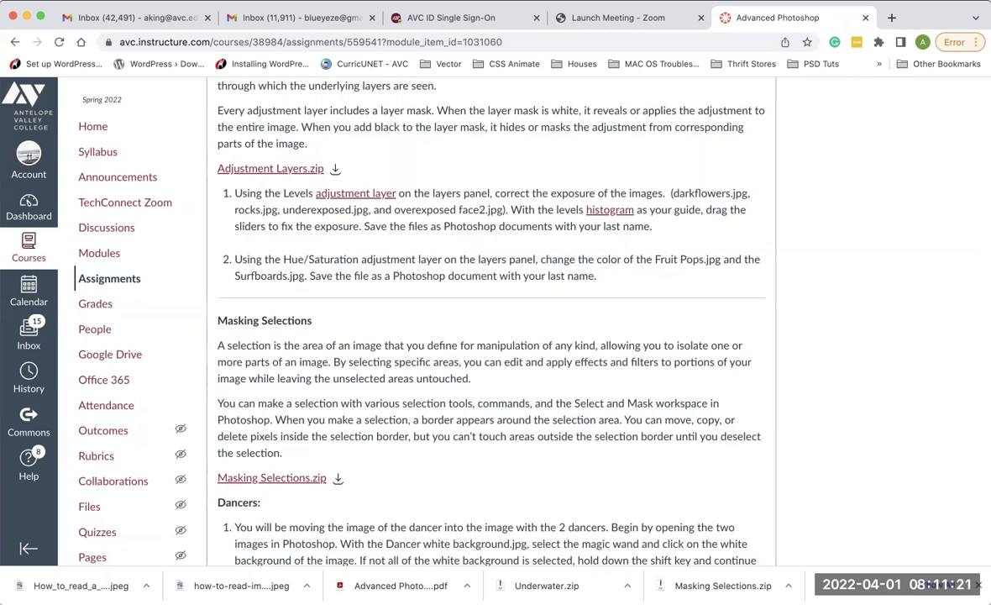
# Step: Switch to Photoshop and open darkflowers.jpg from Desktop > DM101 Online > Advance Photoshop > Adjustment Layers
pyautogui.press('super+Tab')
pyautogui.click(106, 1)
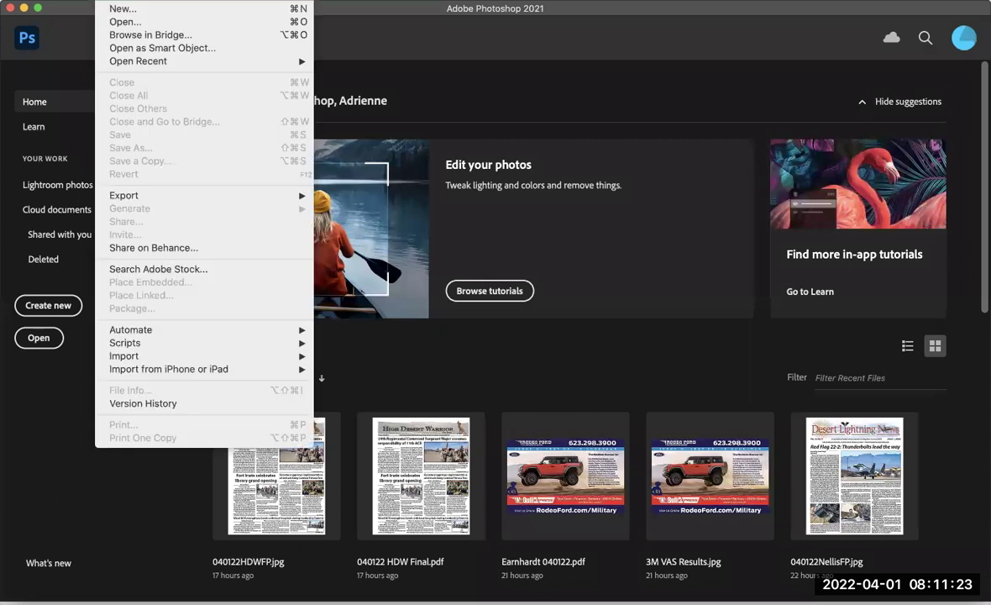
pyautogui.click(112, 23)
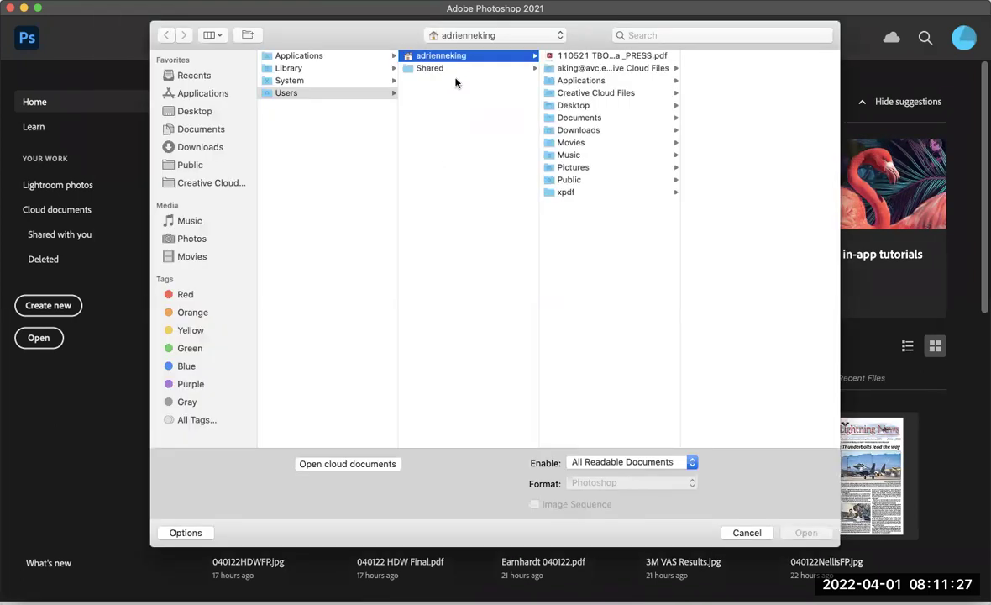
pyautogui.press('super+shift+d')
pyautogui.click(289, 170)
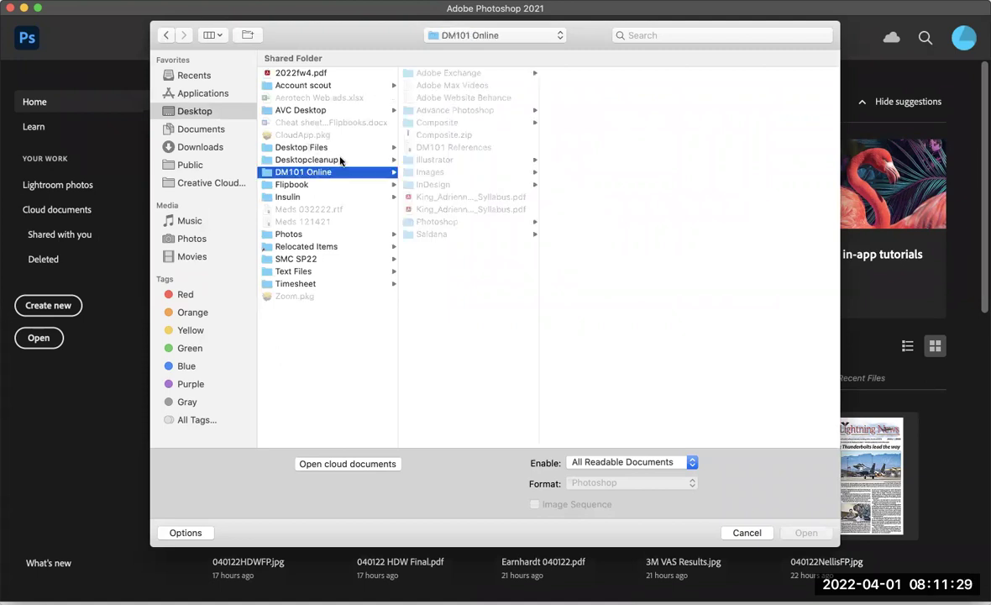
pyautogui.click(455, 114)
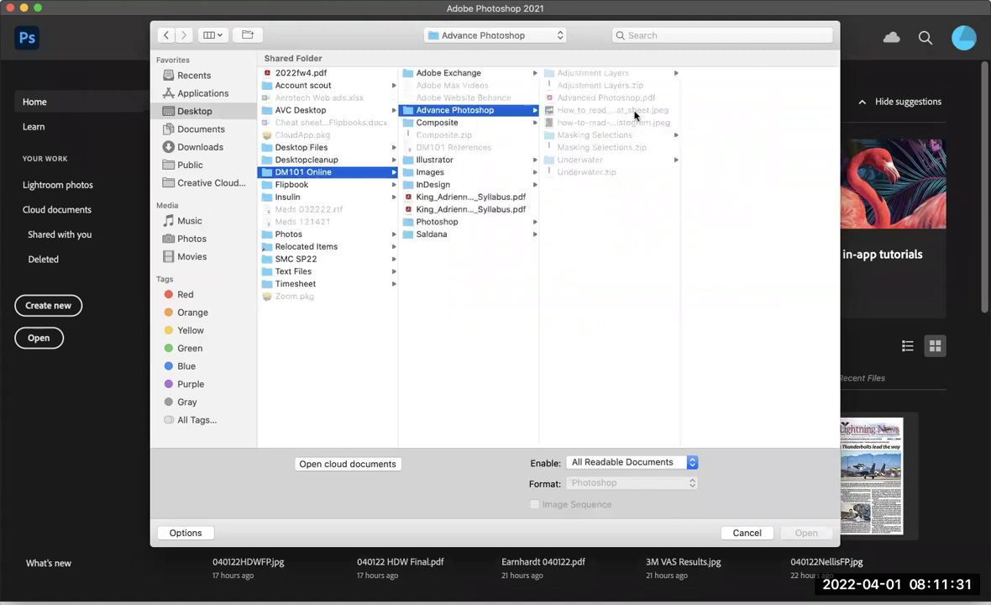
pyautogui.click(621, 74)
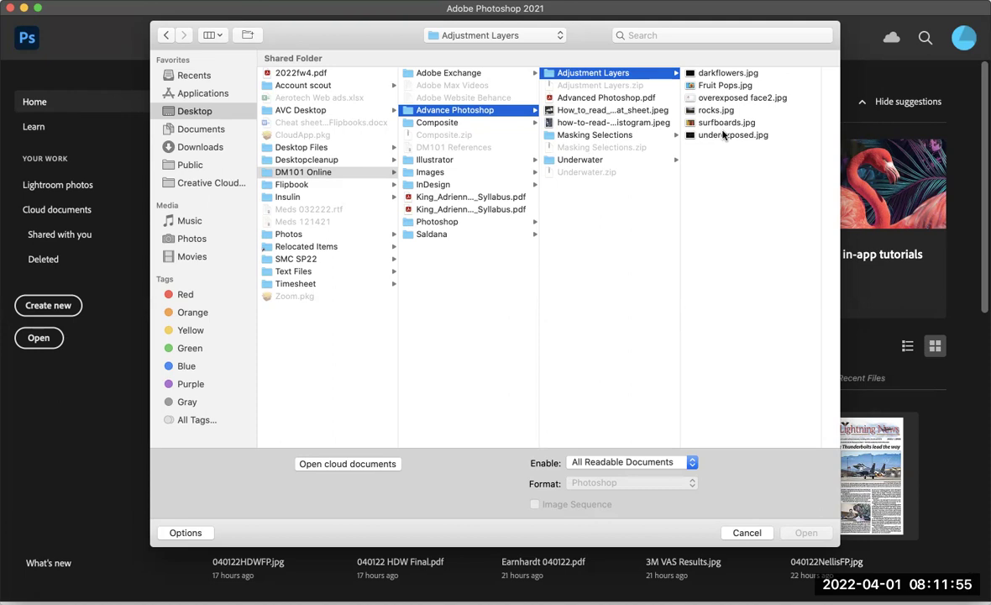
pyautogui.click(751, 73)
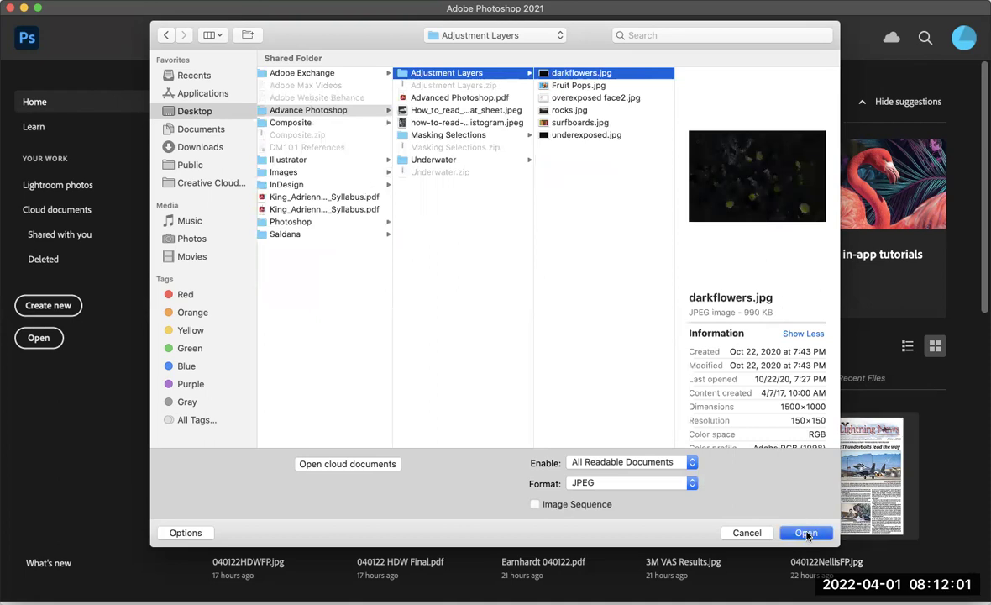
pyautogui.click(806, 533)
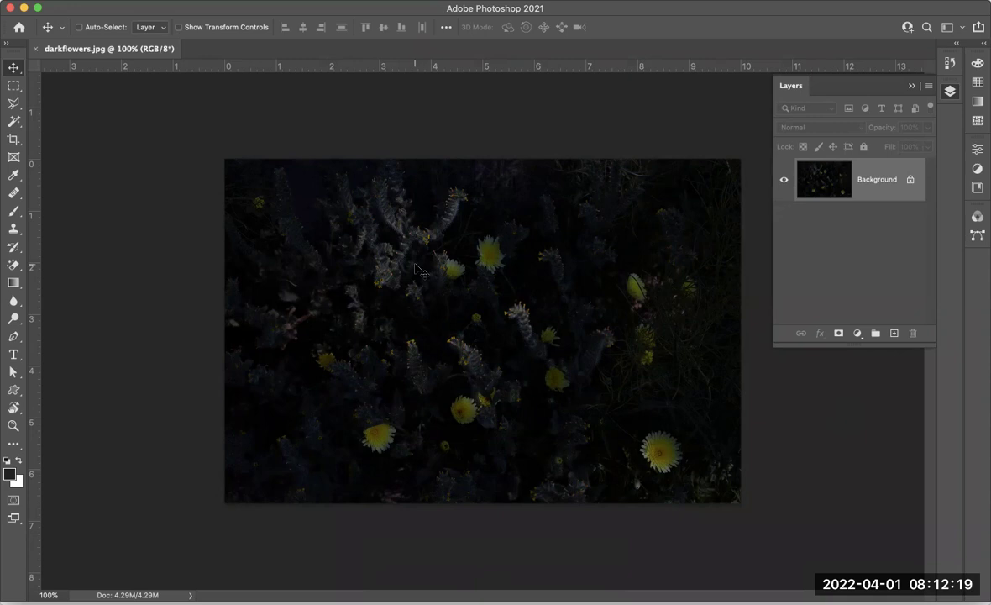
# Step: Add a Levels adjustment layer above the Background layer of the dark flowers image
pyautogui.click(859, 336)
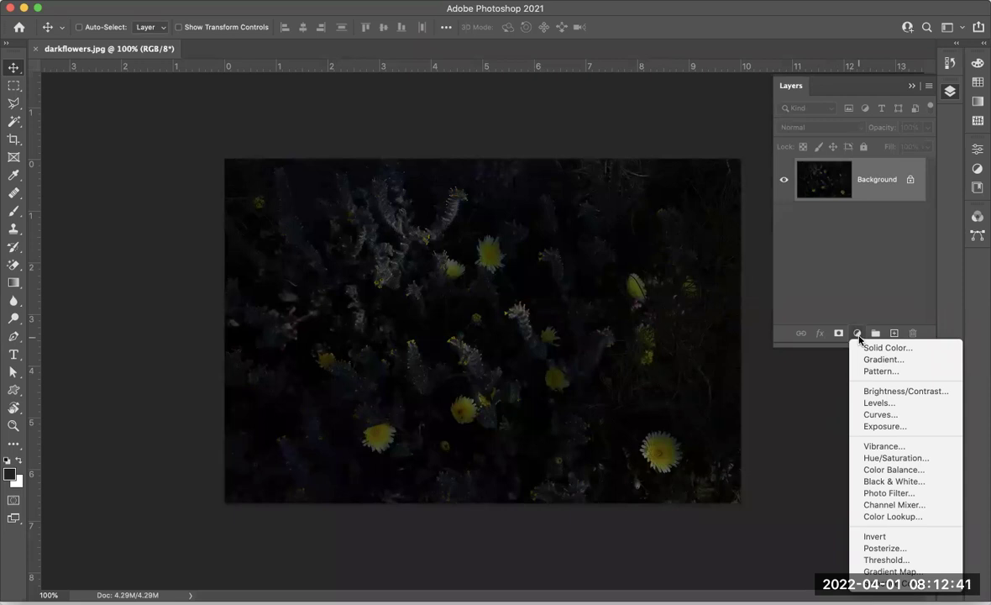
pyautogui.click(876, 404)
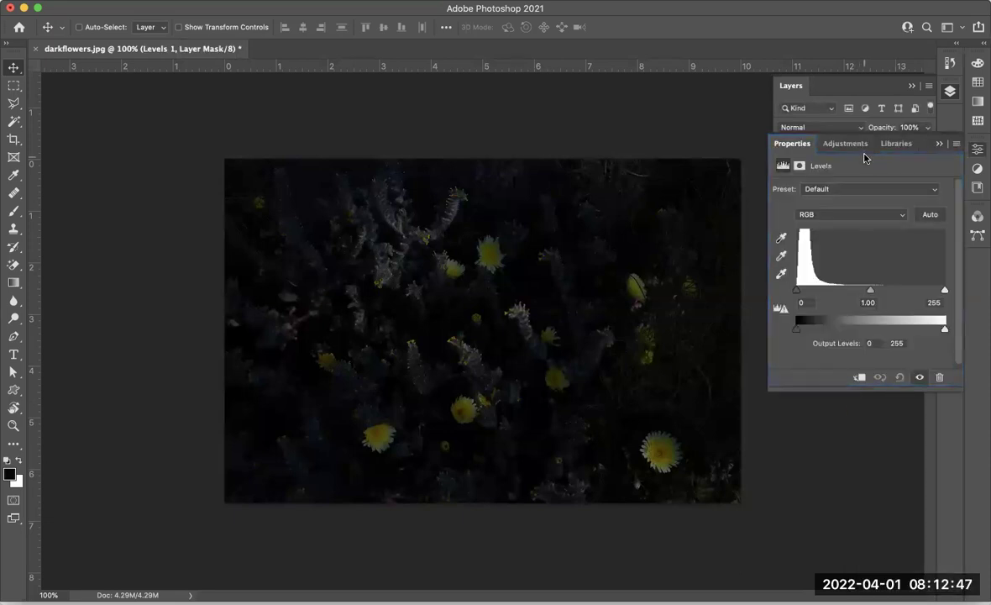
# Step: Alternate between the layer list and the Levels properties, leaving the adjustment layer's histogram settings open
pyautogui.click(856, 84)
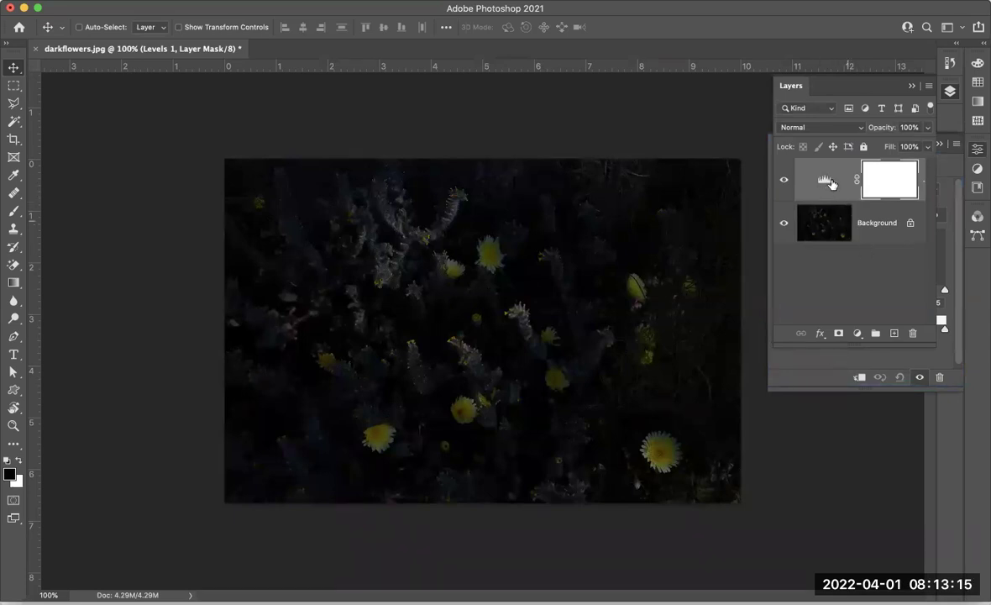
pyautogui.click(814, 371)
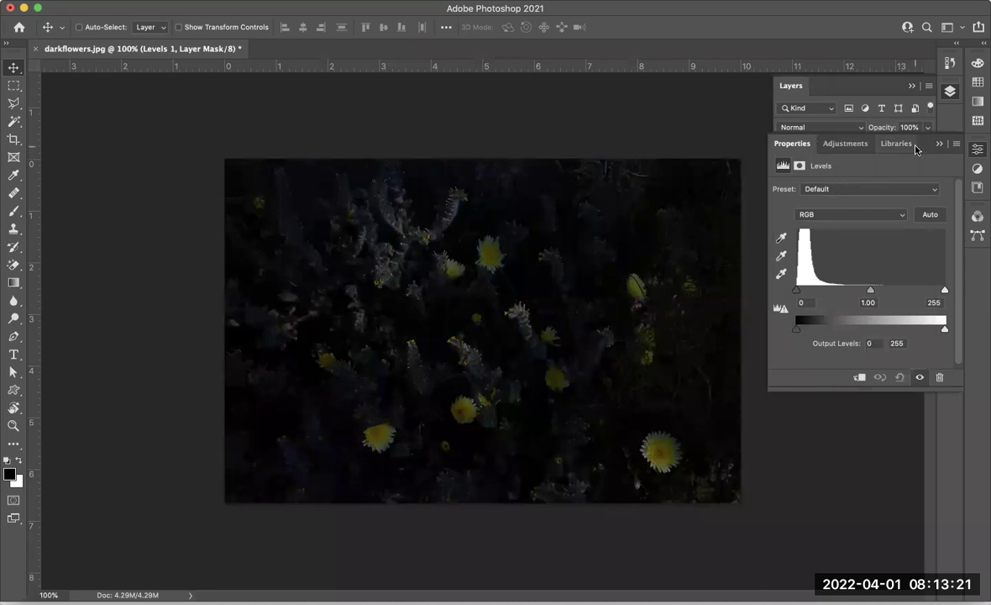
pyautogui.click(866, 132)
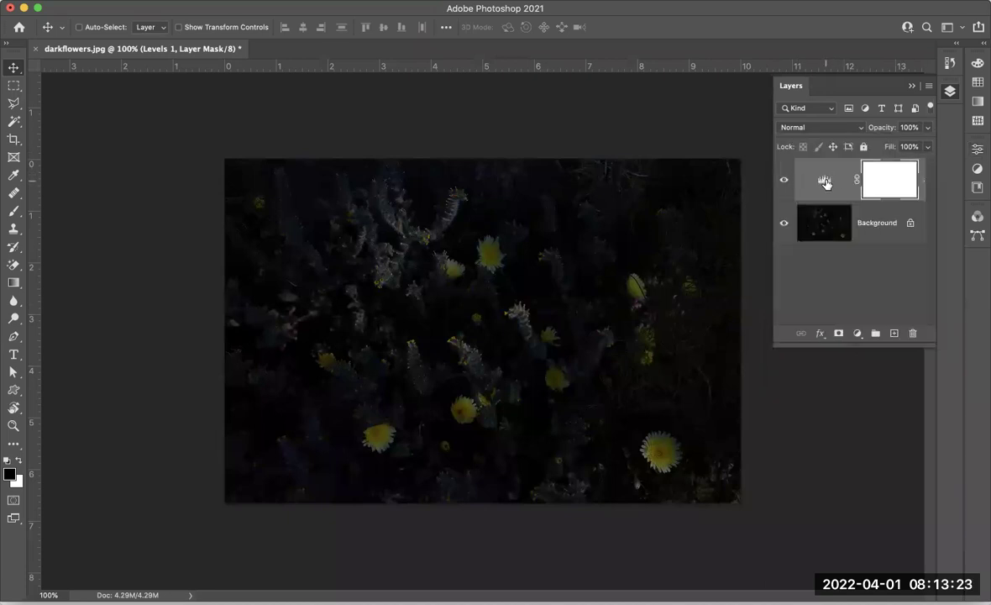
pyautogui.doubleClick(824, 181)
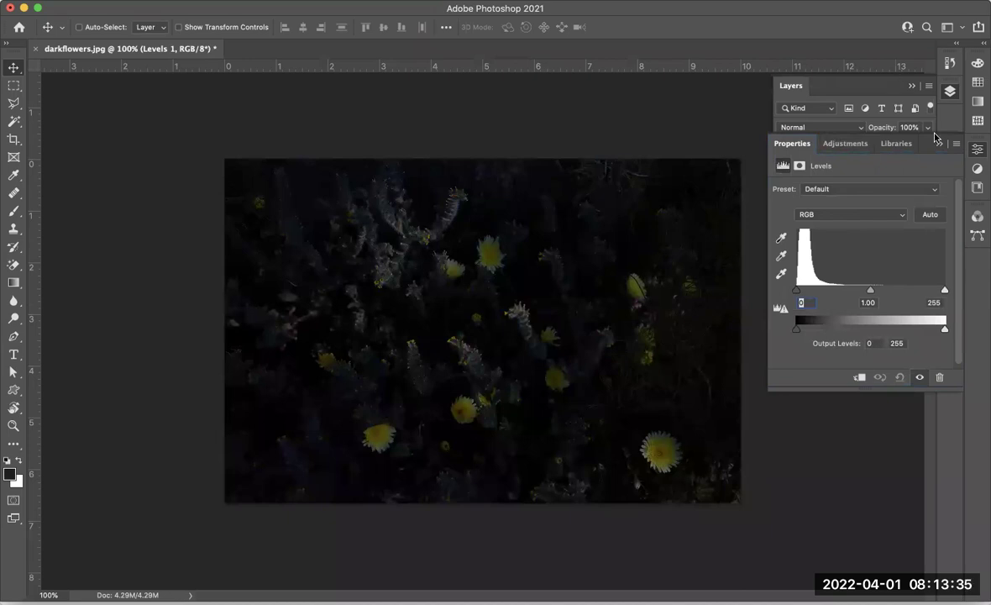
pyautogui.click(978, 152)
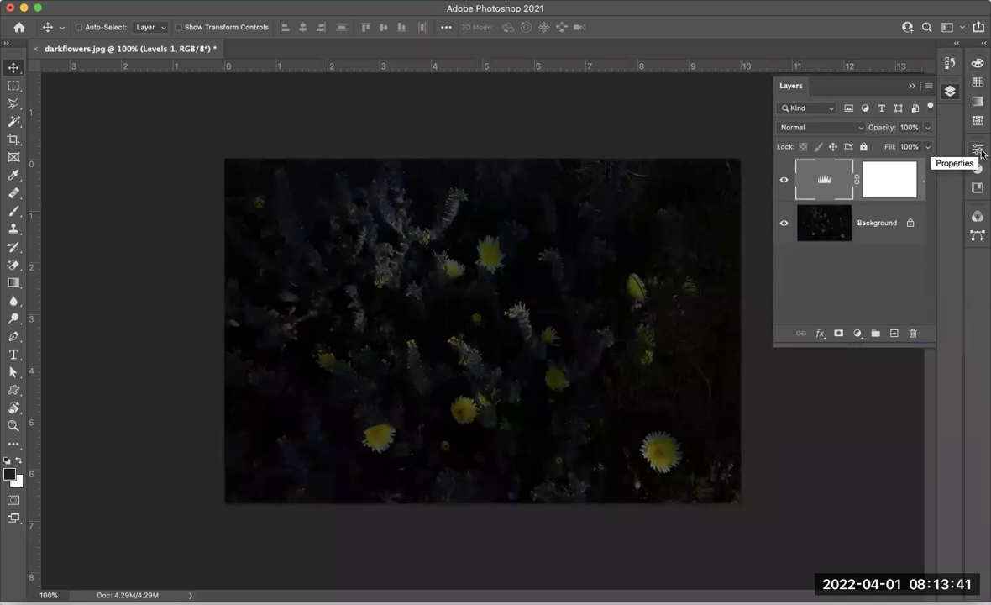
pyautogui.click(979, 150)
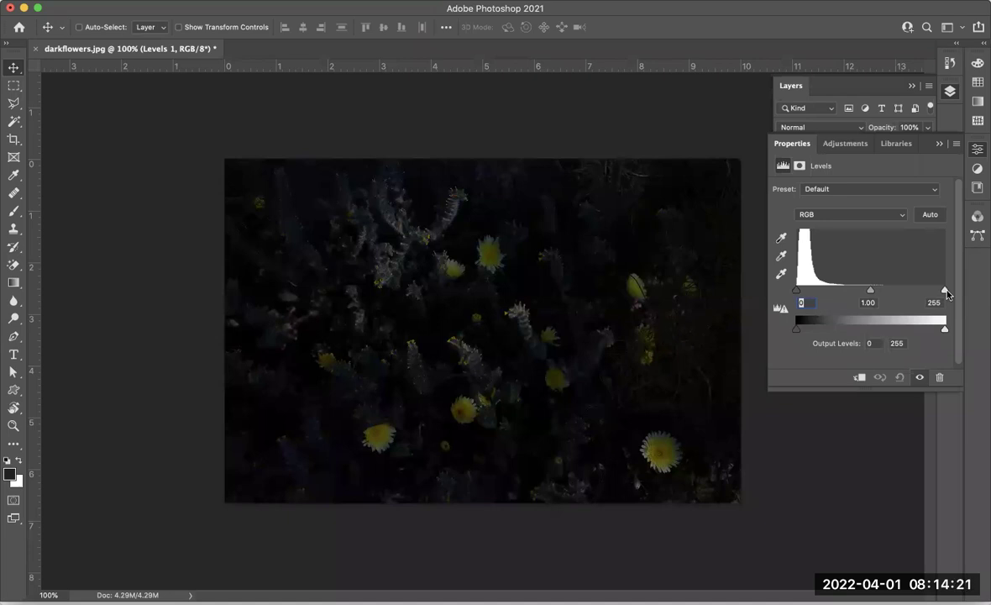
# Step: Try a white input level of 73 on the Levels adjustment, and restore it to 255
pyautogui.moveTo(947, 293); pyautogui.dragTo(839, 296)
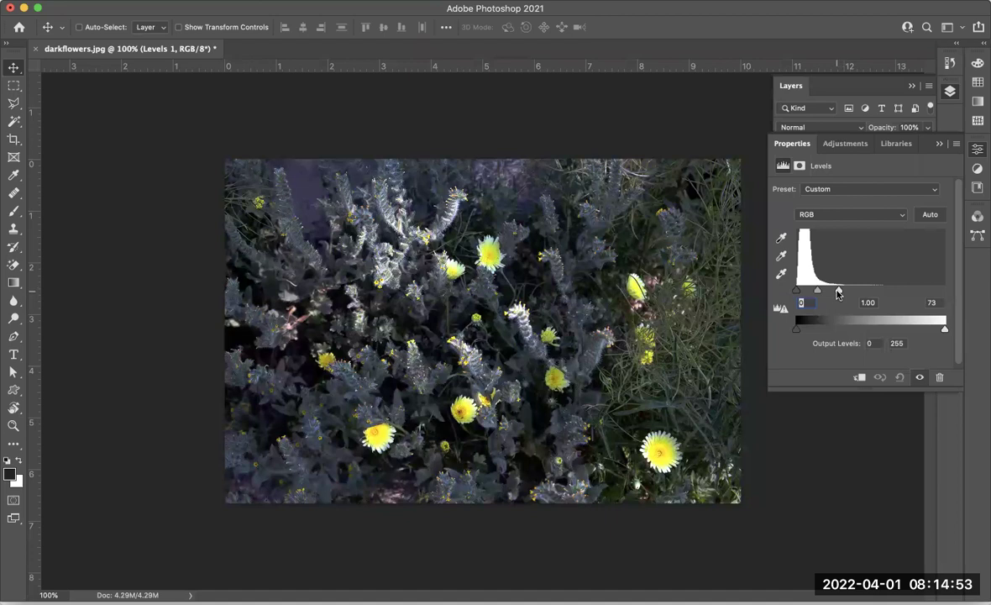
pyautogui.moveTo(838, 293); pyautogui.dragTo(955, 291)
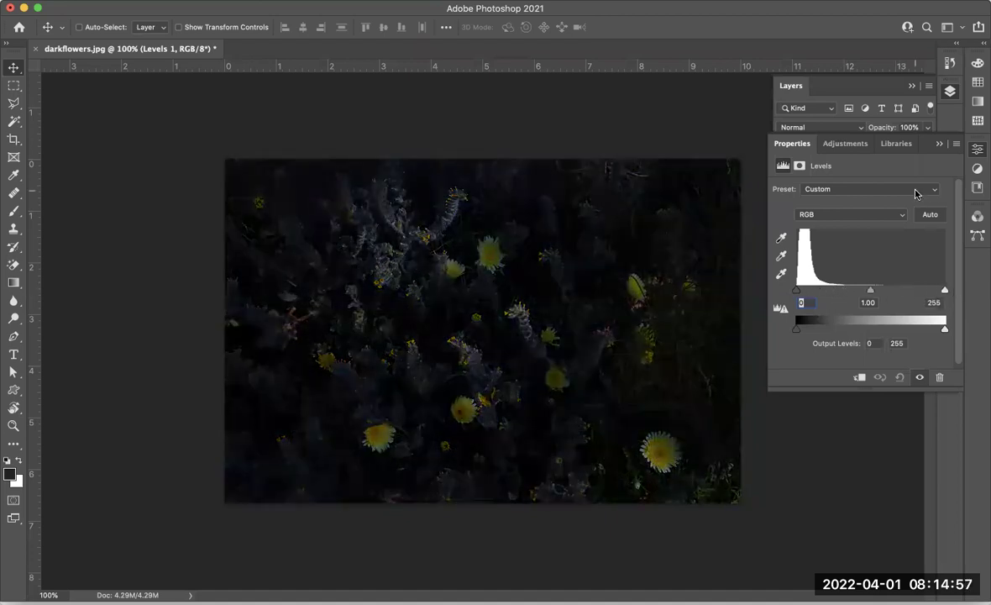
pyautogui.click(939, 147)
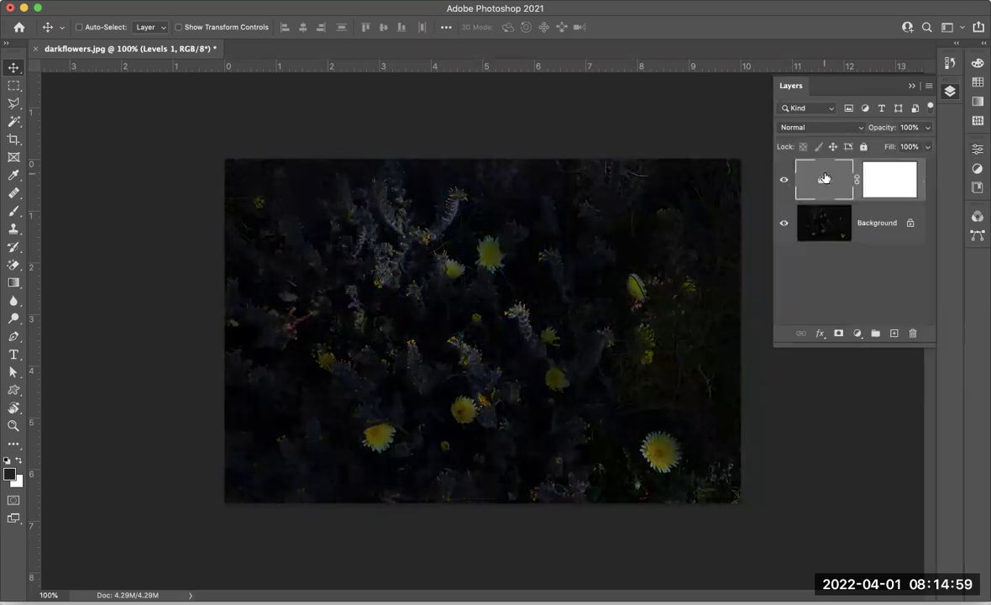
pyautogui.rightClick(868, 168)
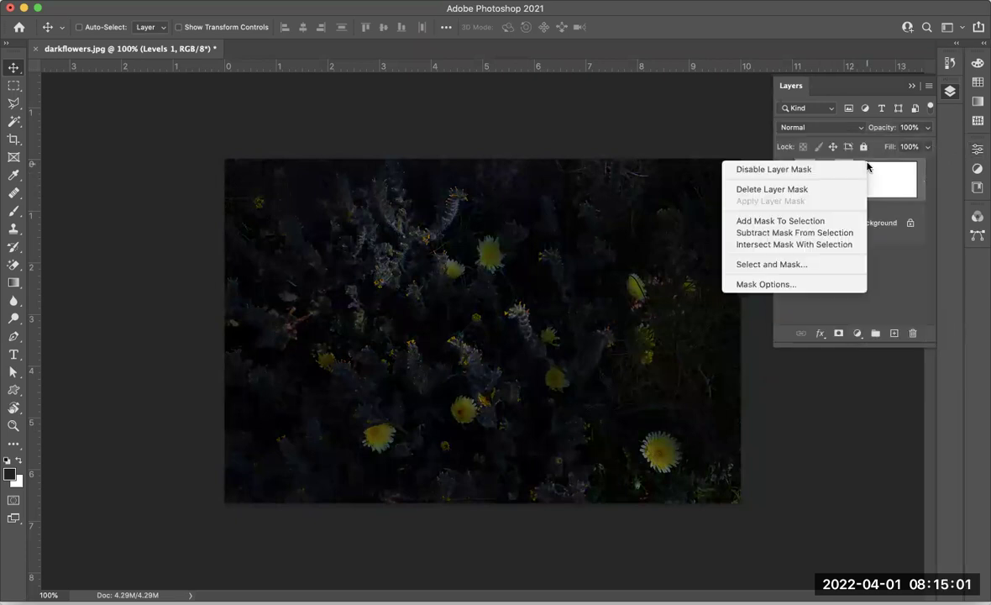
pyautogui.click(796, 191)
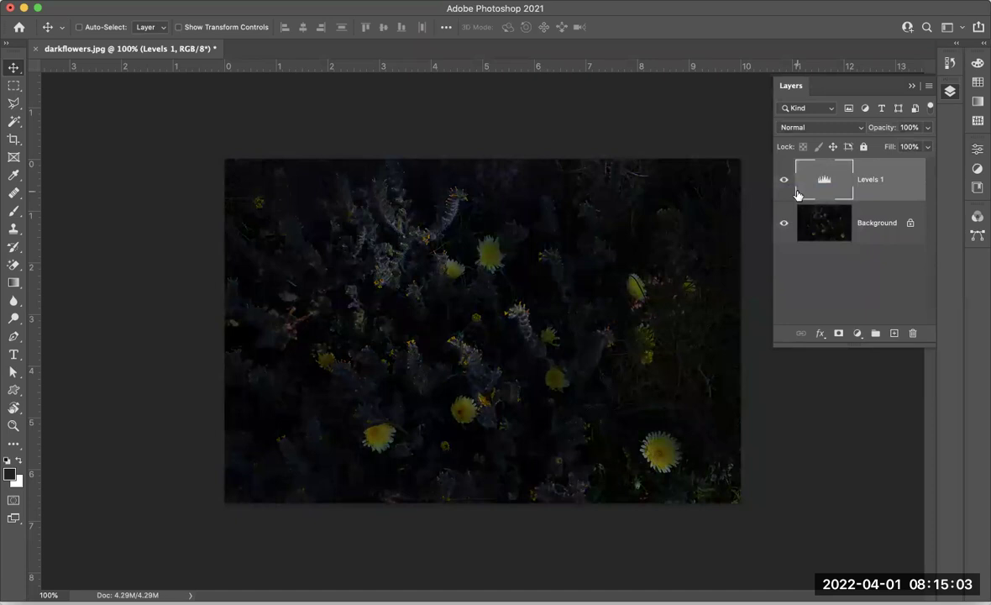
pyautogui.press('super+z')
pyautogui.rightClick(808, 186)
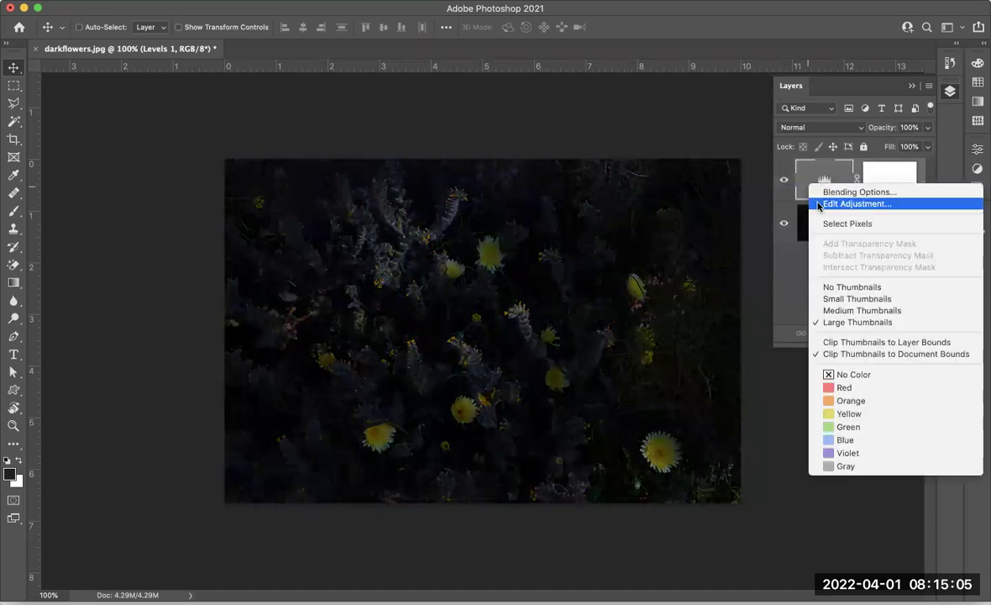
pyautogui.click(733, 173)
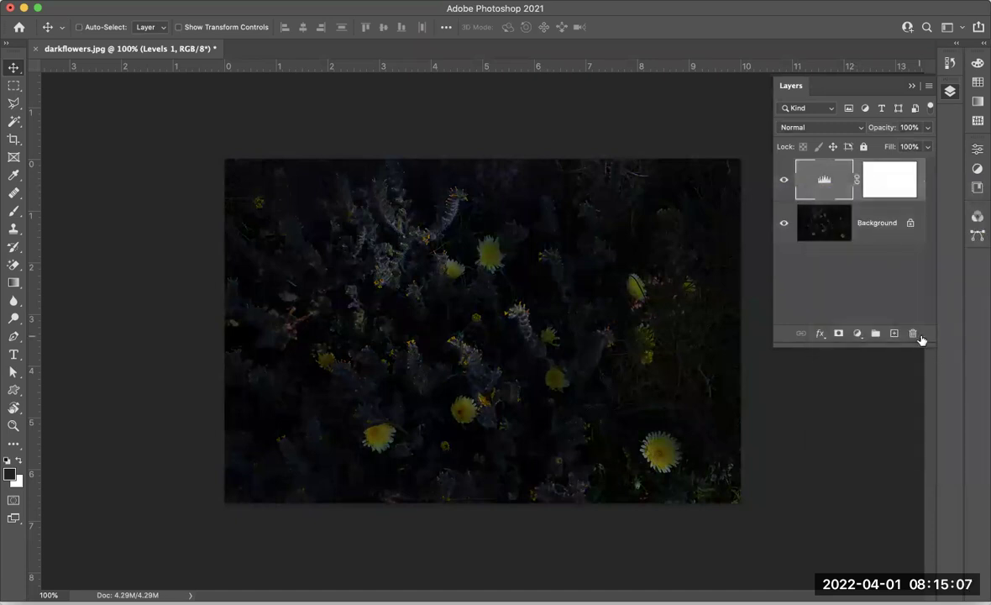
# Step: Delete the existing Levels adjustment layer and add a fresh Levels adjustment layer above the Background
pyautogui.click(913, 334)
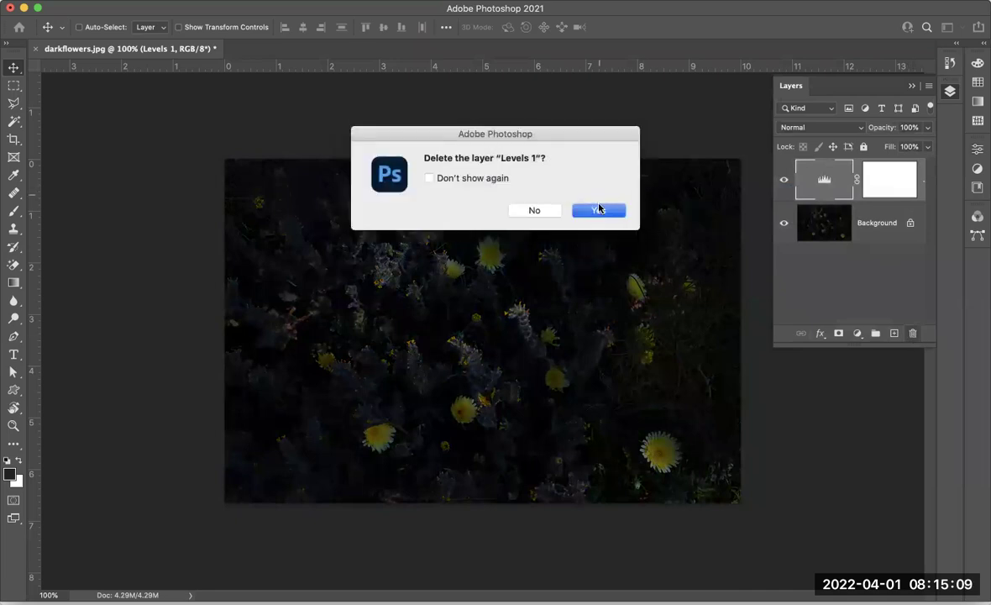
pyautogui.click(598, 209)
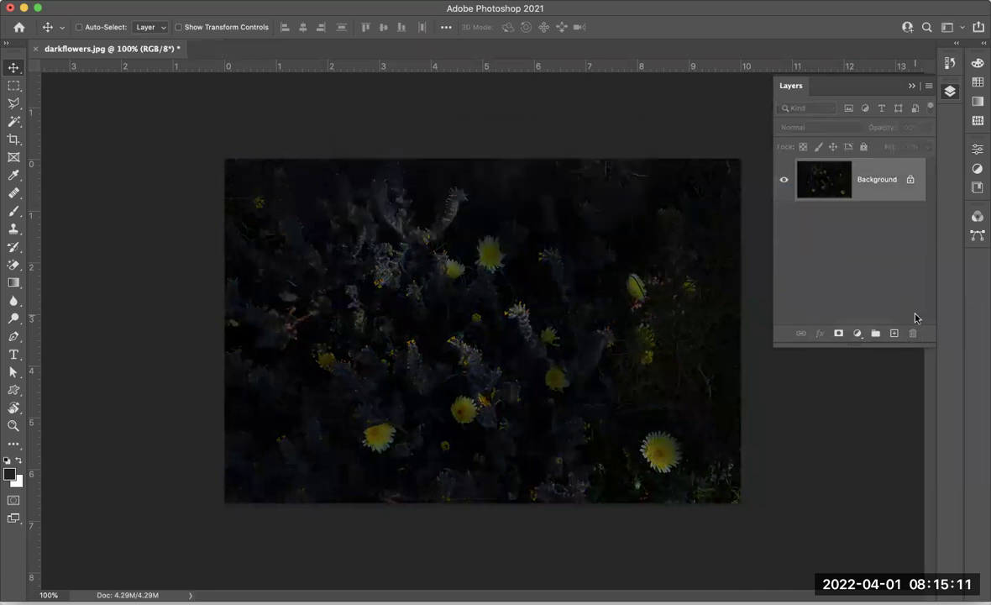
pyautogui.click(857, 336)
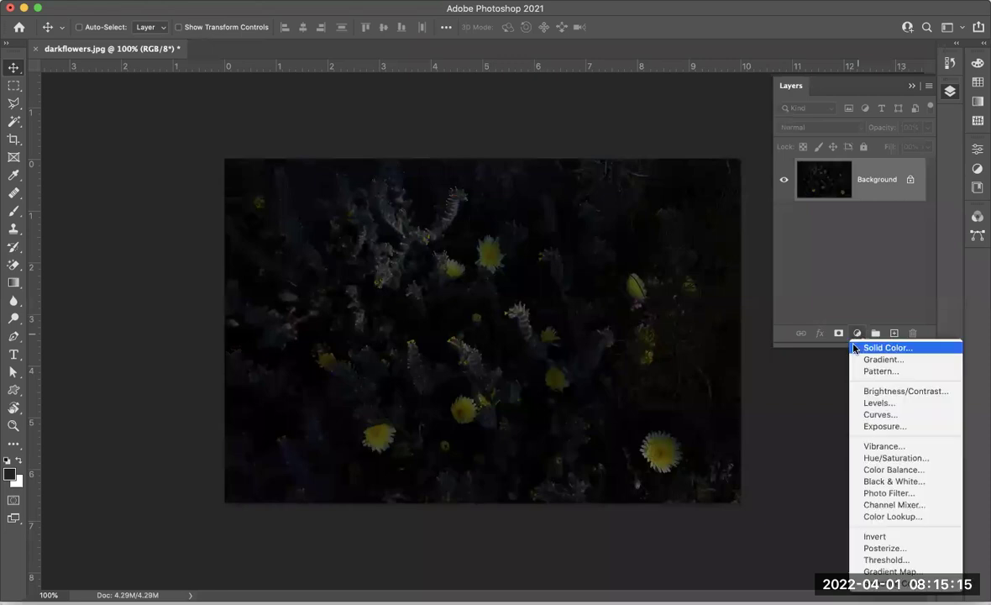
pyautogui.click(859, 336)
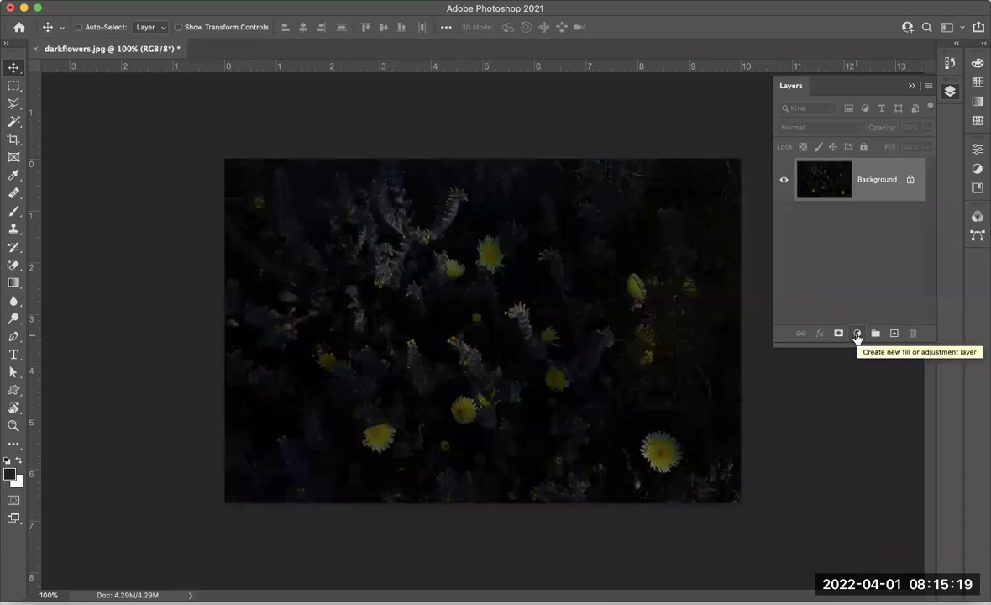
pyautogui.click(857, 336)
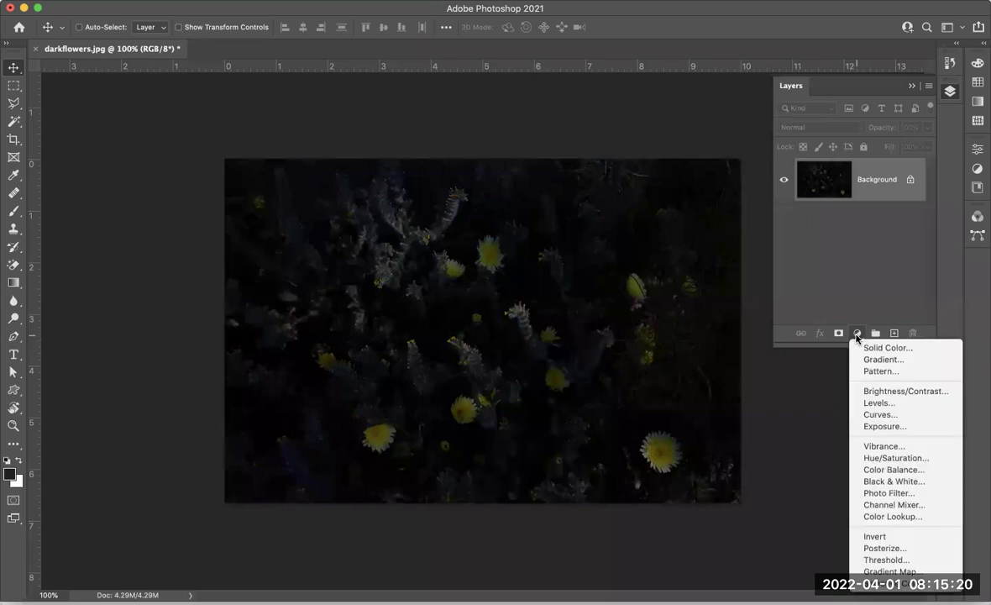
pyautogui.click(880, 403)
# Step: Brighten the dark flowers by setting the RGB input levels to black 0, midtone 1.00 and white 86
pyautogui.moveTo(945, 290); pyautogui.dragTo(847, 292)
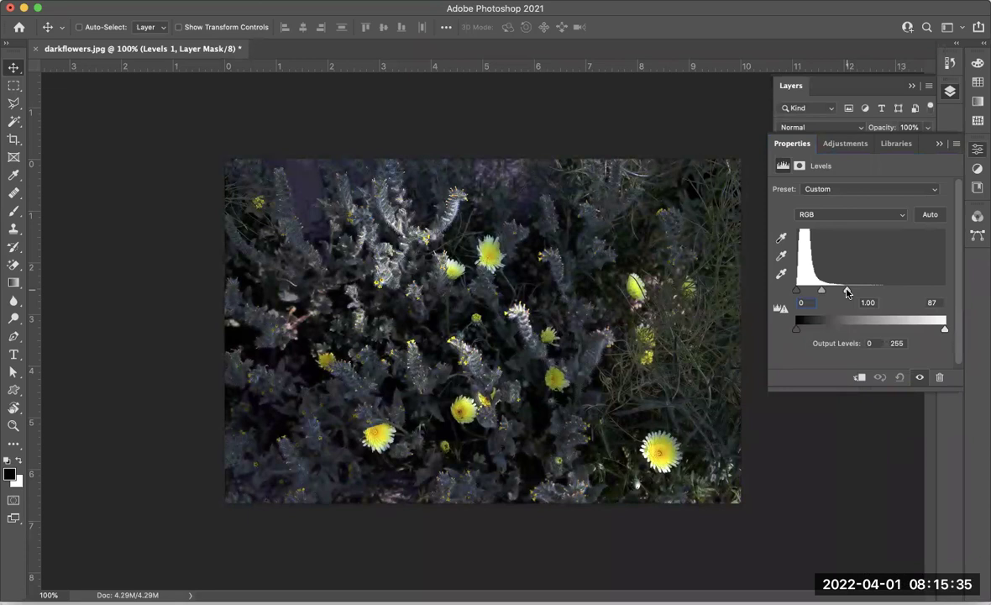
pyautogui.moveTo(846, 291); pyautogui.dragTo(850, 291)
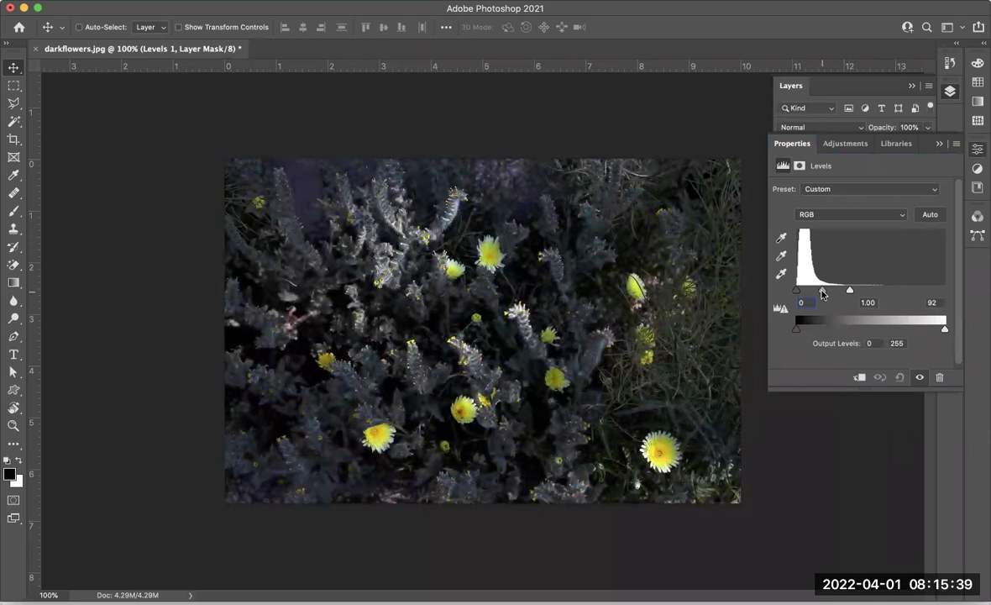
pyautogui.moveTo(822, 291); pyautogui.dragTo(827, 291)
pyautogui.moveTo(798, 296)
pyautogui.mouseDown()
pyautogui.moveTo(808, 292)
pyautogui.moveTo(792, 293)
pyautogui.mouseUp()
pyautogui.moveTo(824, 293); pyautogui.dragTo(823, 293)
pyautogui.moveTo(851, 291); pyautogui.dragTo(853, 291)
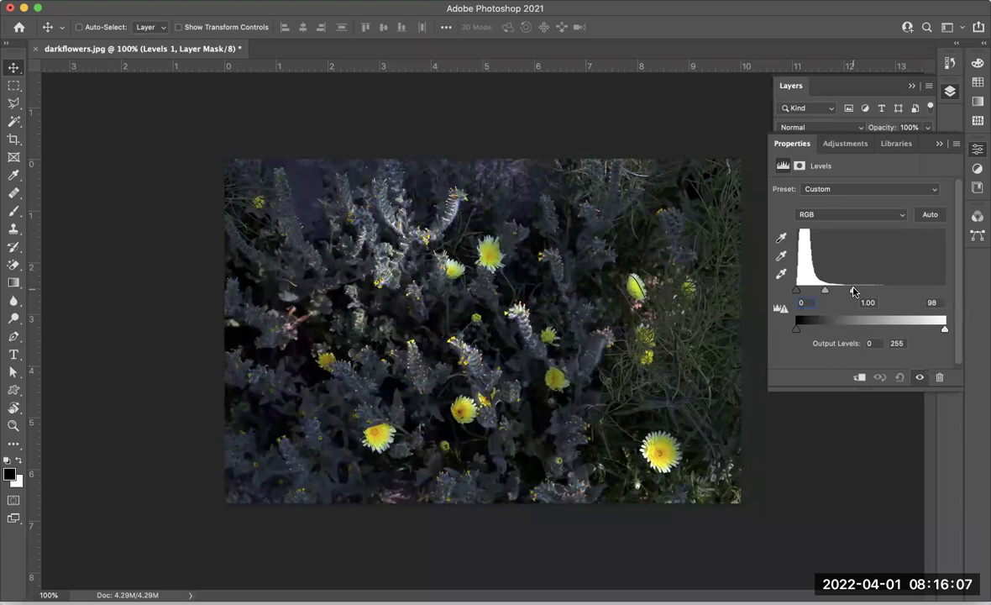
pyautogui.moveTo(853, 291)
pyautogui.mouseDown()
pyautogui.moveTo(835, 291)
pyautogui.moveTo(848, 291)
pyautogui.mouseUp()
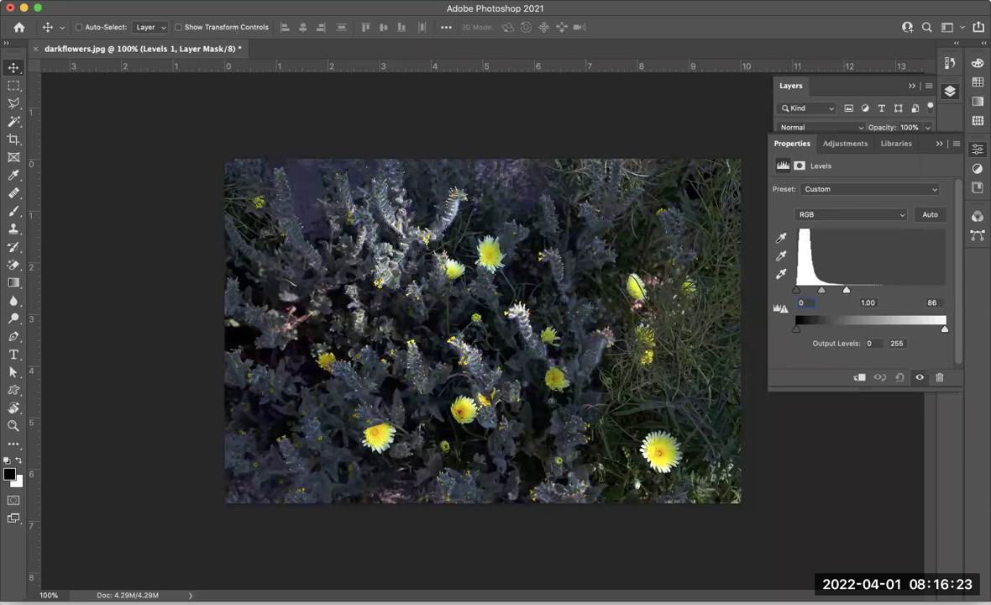
# Step: Open overexposed face2.jpg from the Adjustment Layers folder
pyautogui.click(106, 1)
pyautogui.click(467, 181)
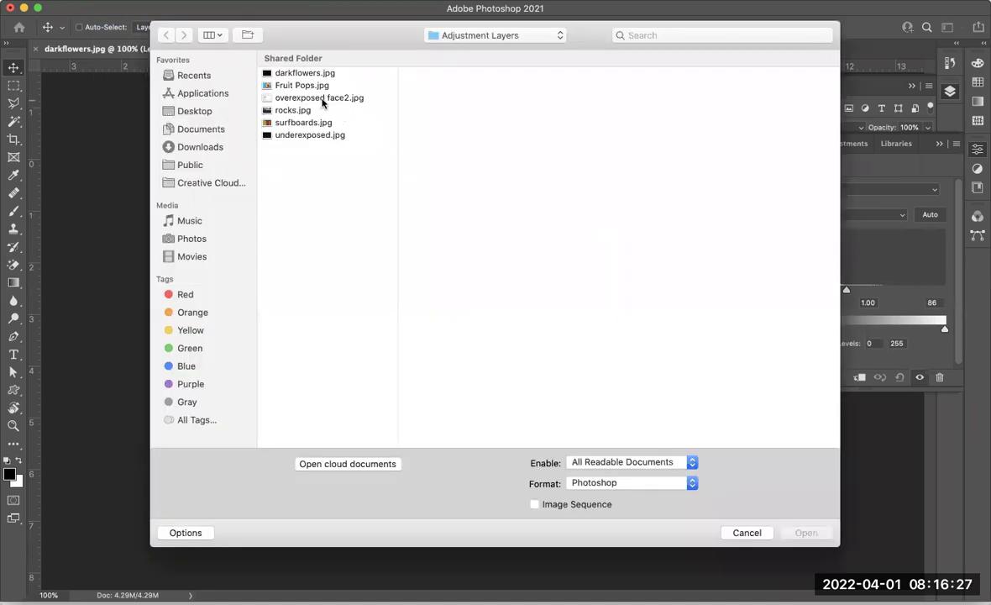
pyautogui.click(323, 103)
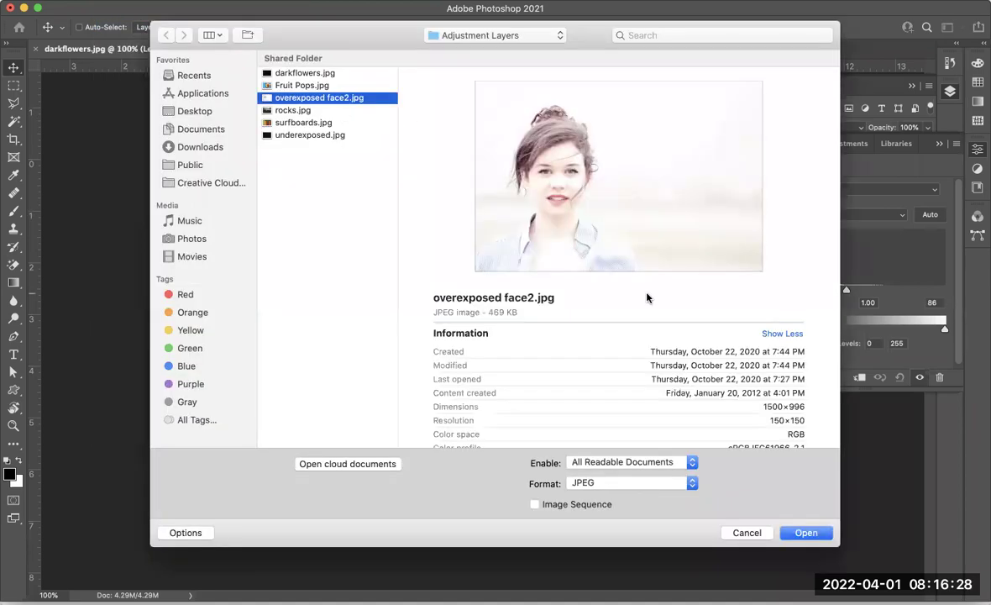
pyautogui.click(808, 532)
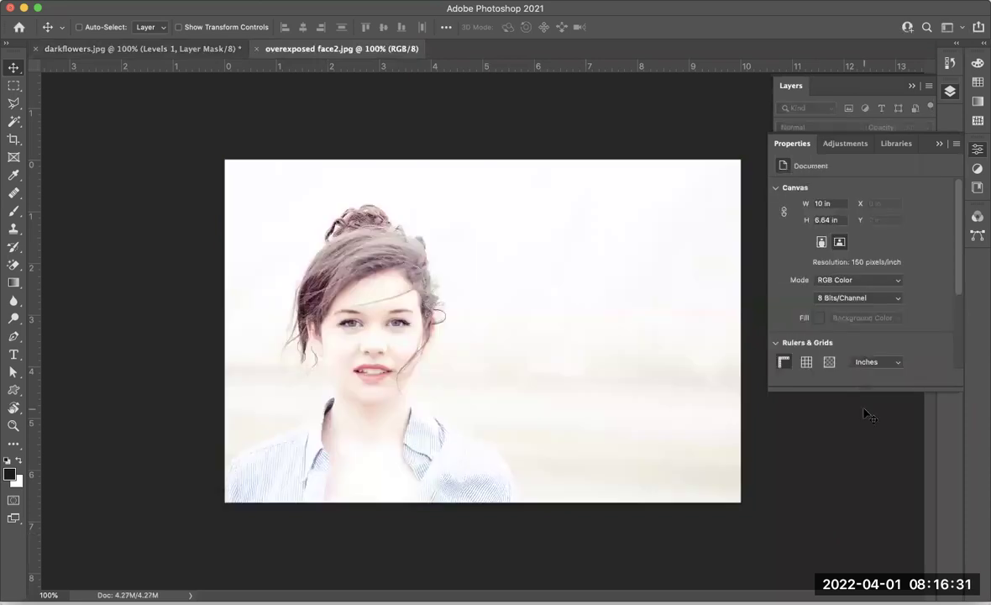
# Step: Add a Levels adjustment layer above the Background layer of the overexposed portrait
pyautogui.click(938, 145)
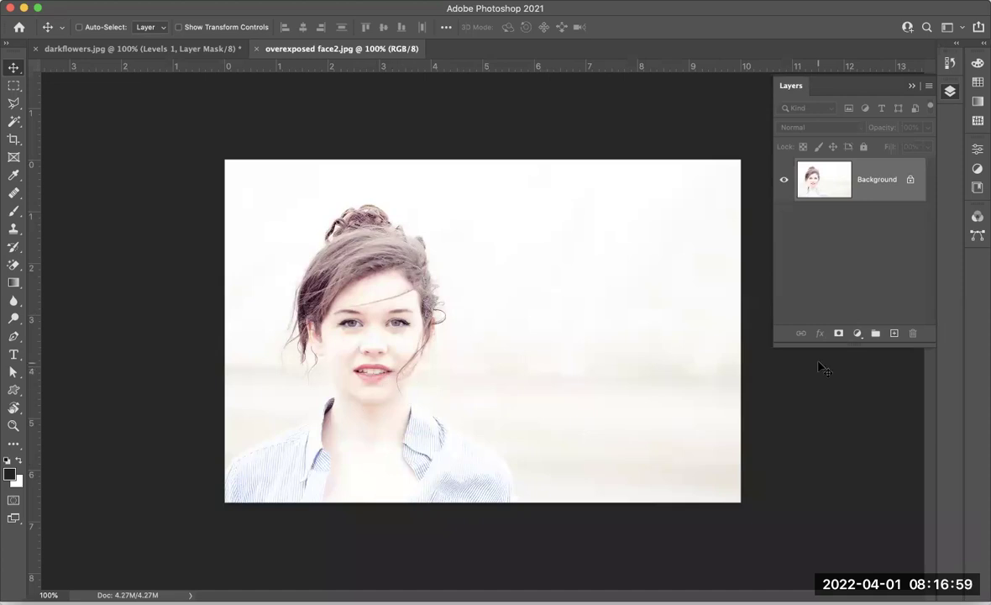
pyautogui.click(857, 334)
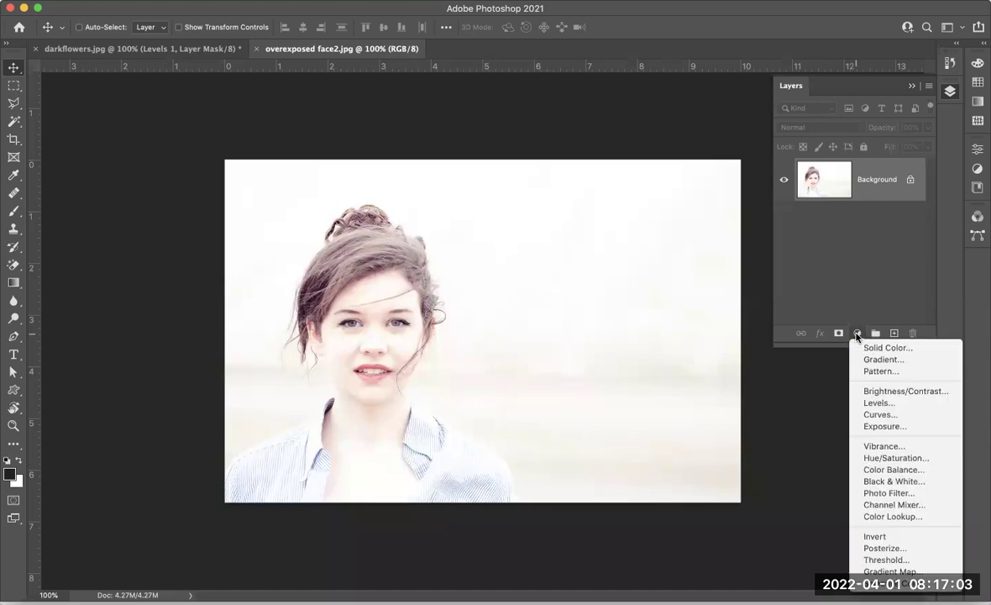
pyautogui.click(869, 404)
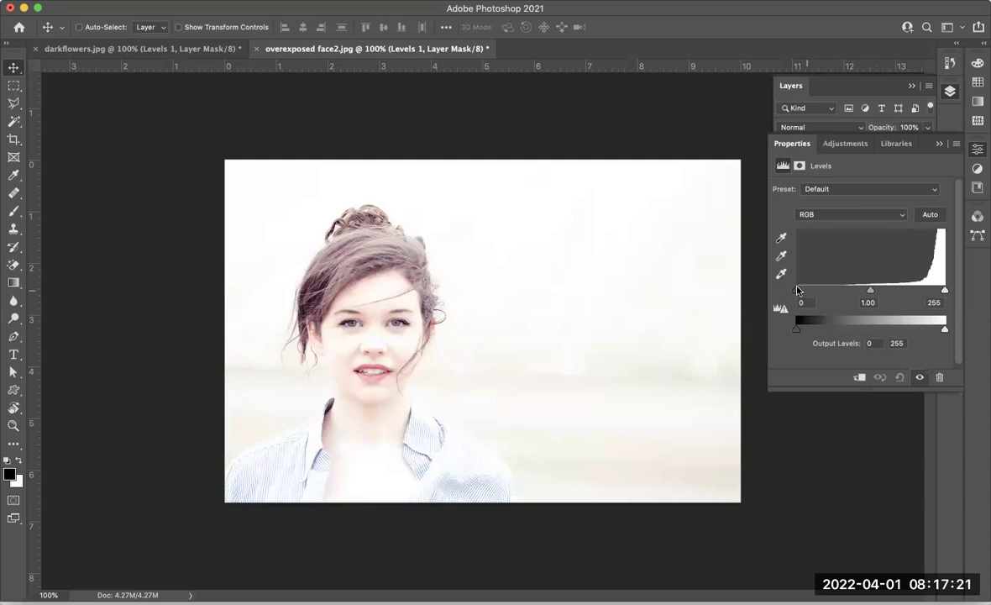
# Step: Darken the overexposed portrait by setting the RGB input levels to black 93, midtone 0.85 and white 255
pyautogui.moveTo(797, 292); pyautogui.dragTo(846, 290)
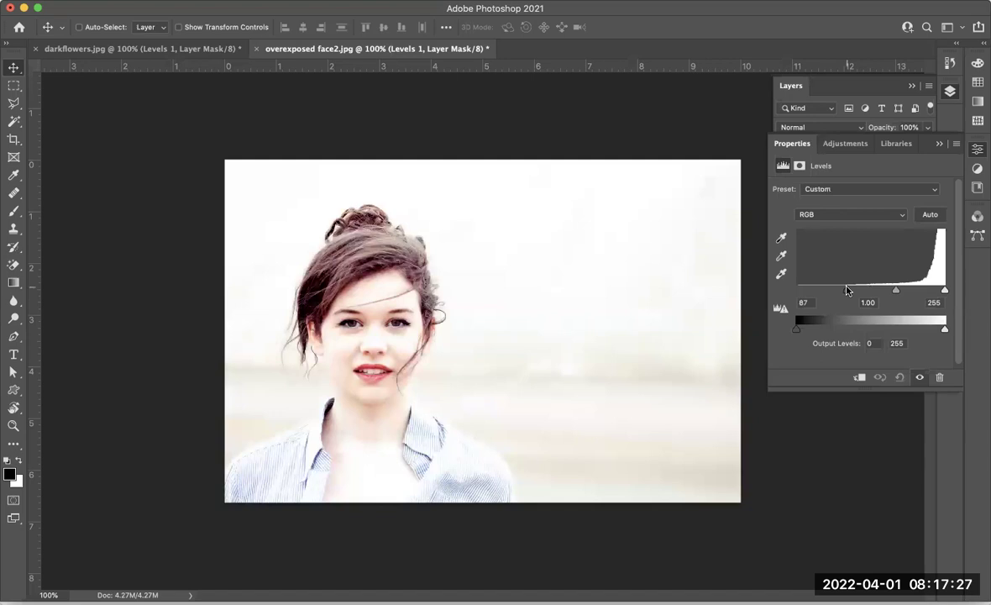
pyautogui.moveTo(847, 290); pyautogui.dragTo(855, 290)
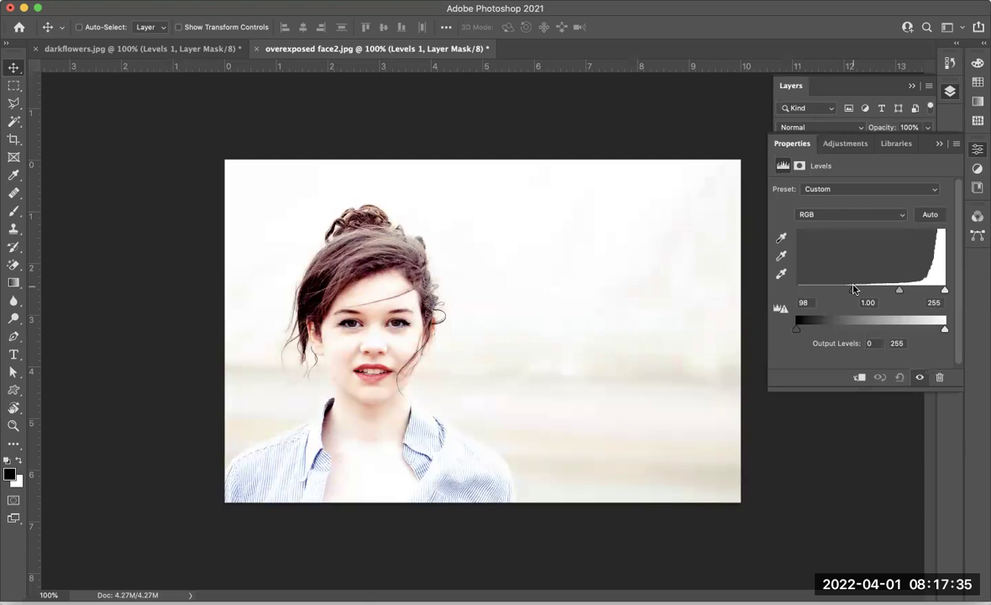
pyautogui.moveTo(853, 289); pyautogui.dragTo(851, 289)
pyautogui.moveTo(899, 291); pyautogui.dragTo(896, 291)
pyautogui.moveTo(945, 290)
pyautogui.mouseDown()
pyautogui.moveTo(923, 290)
pyautogui.moveTo(919, 301)
pyautogui.moveTo(962, 297)
pyautogui.mouseUp()
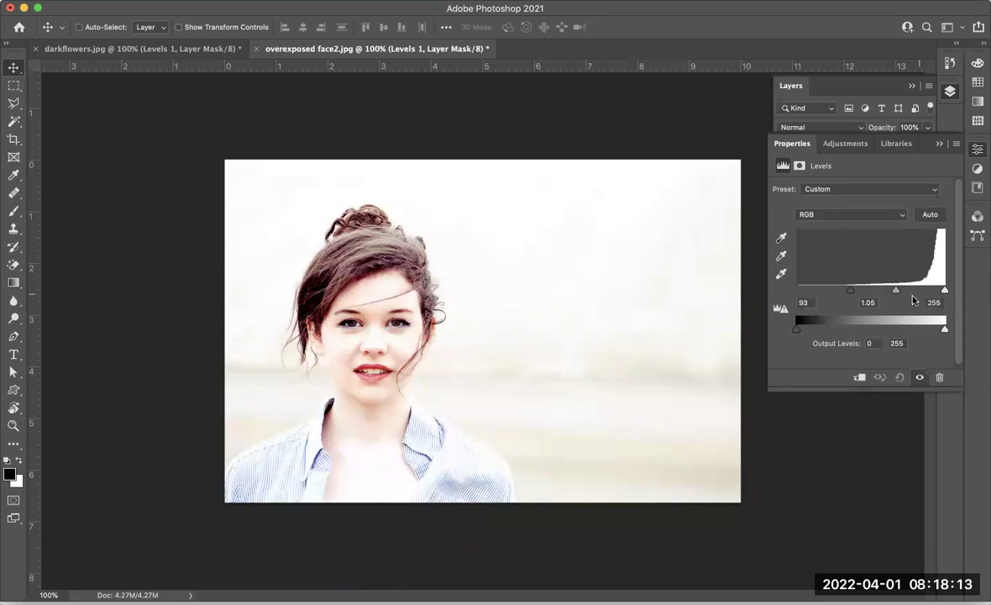
pyautogui.moveTo(897, 292); pyautogui.dragTo(903, 290)
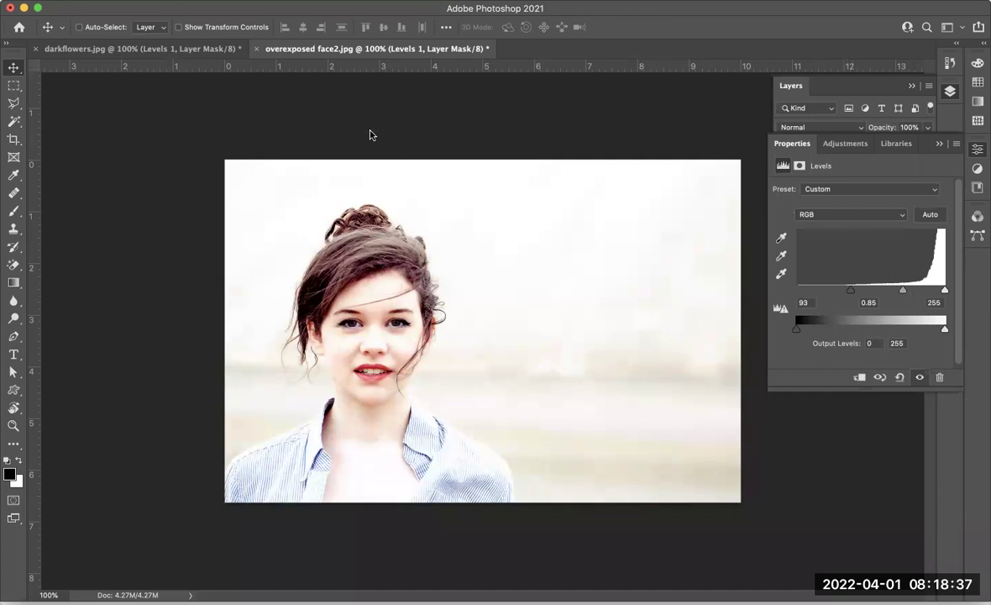
# Step: Open rocks.jpg from the Adjustment Layers folder
pyautogui.click(115, 1)
pyautogui.click(119, 22)
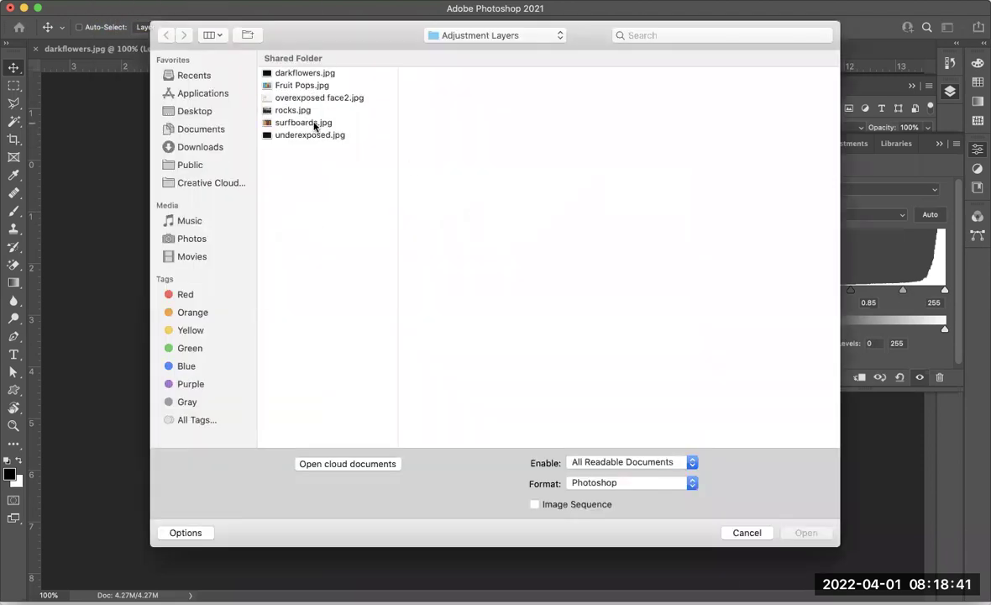
pyautogui.click(282, 110)
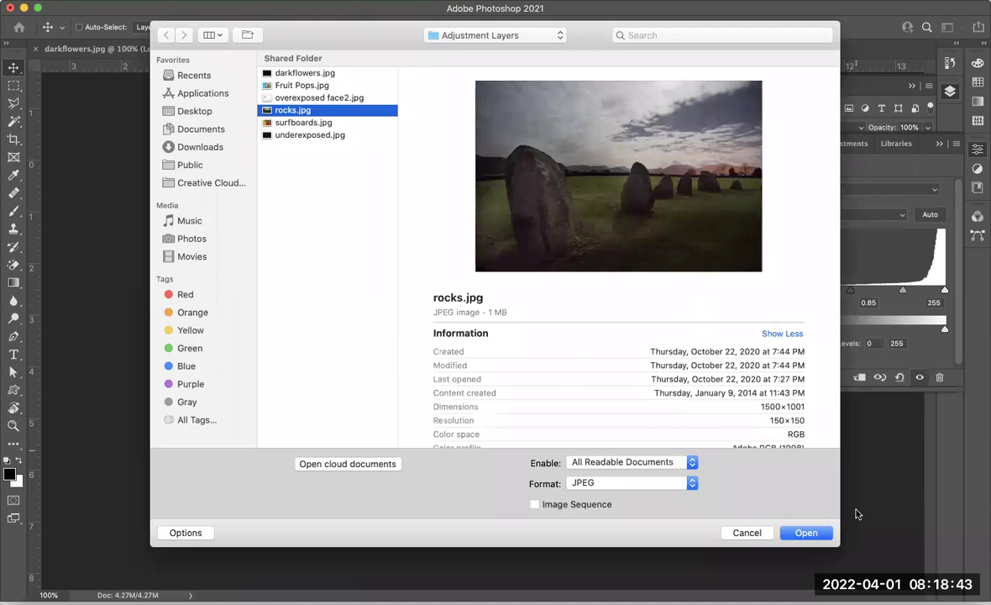
pyautogui.click(805, 532)
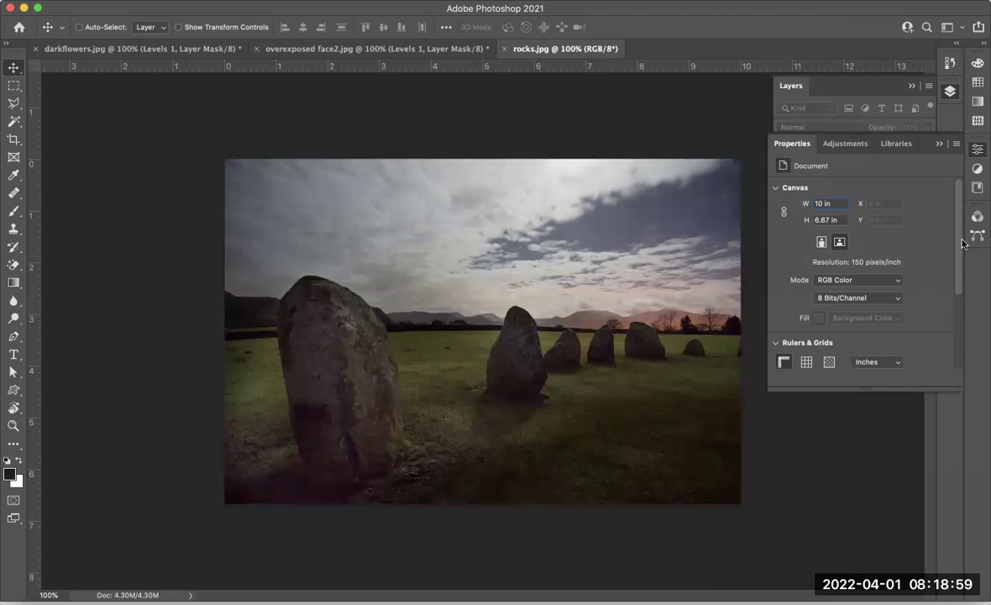
# Step: Add a Levels adjustment layer above the Background layer of the rocks image and bring its histogram settings into view
pyautogui.click(804, 86)
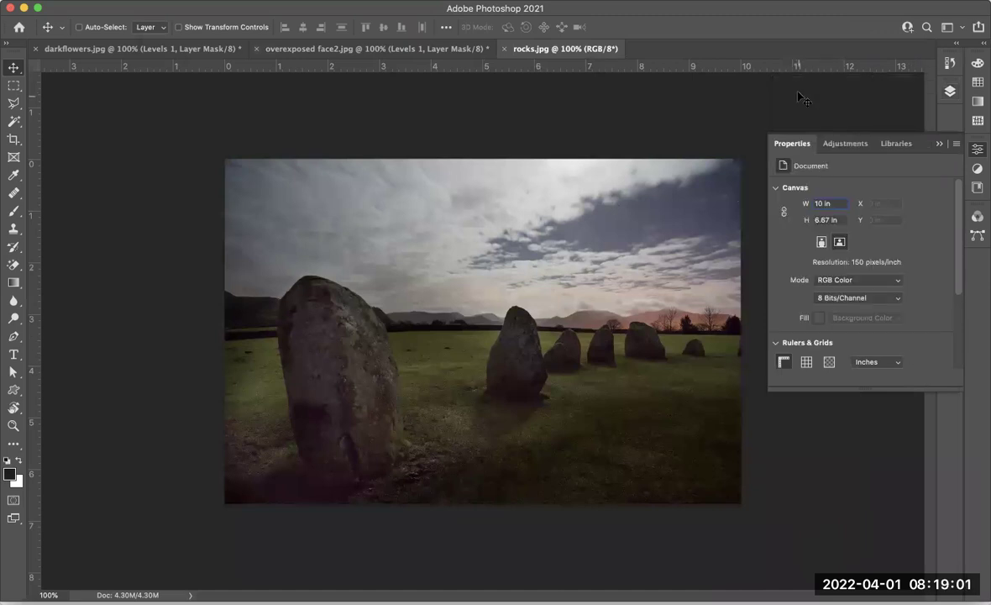
pyautogui.click(950, 93)
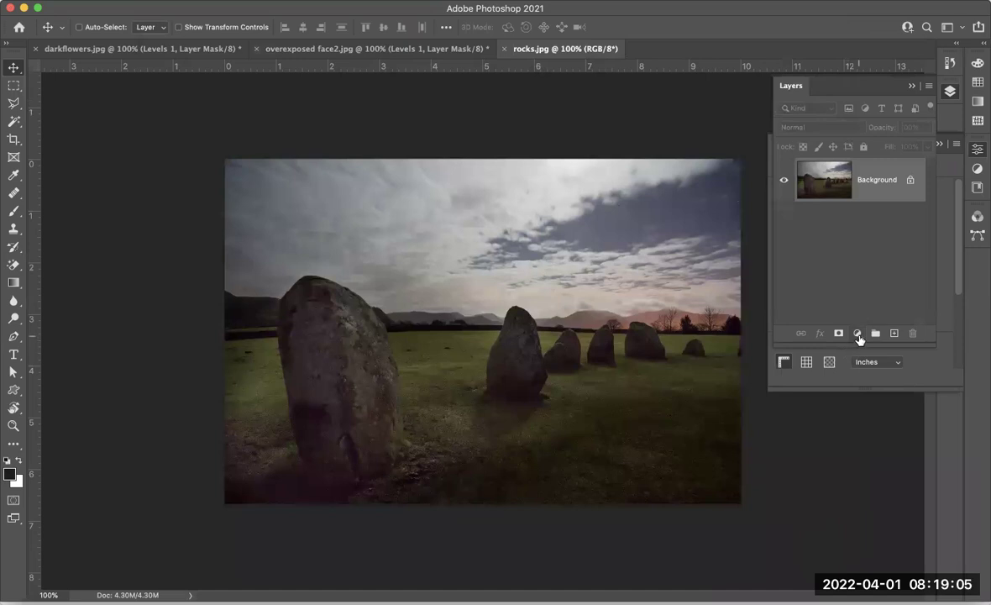
pyautogui.click(858, 334)
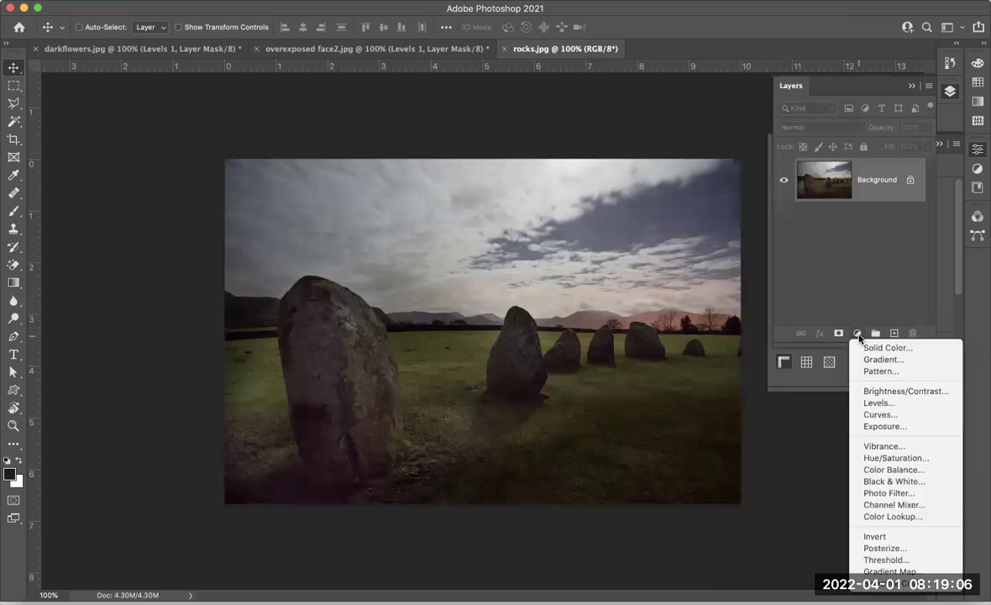
pyautogui.click(878, 403)
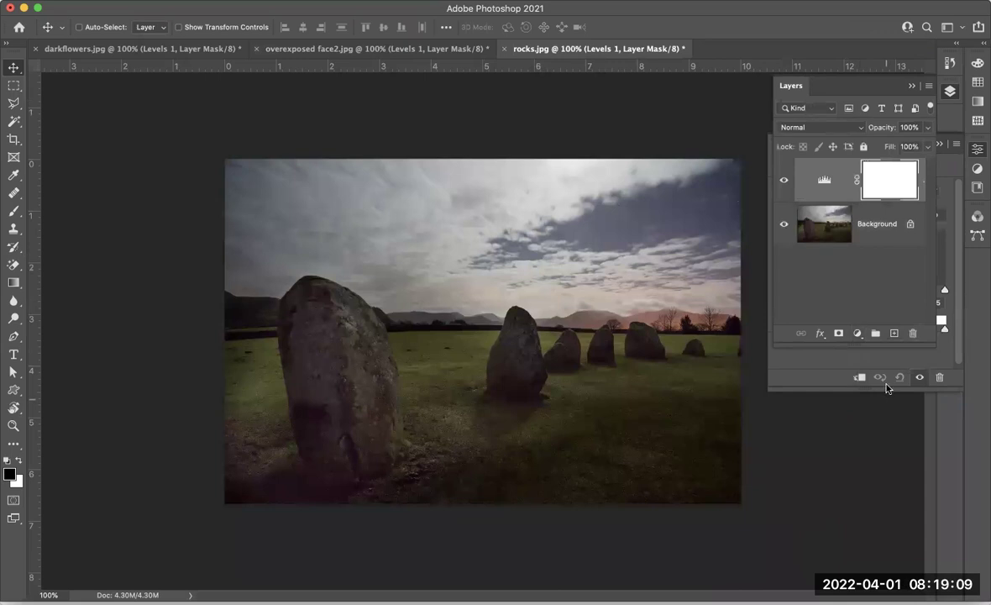
pyautogui.click(824, 180)
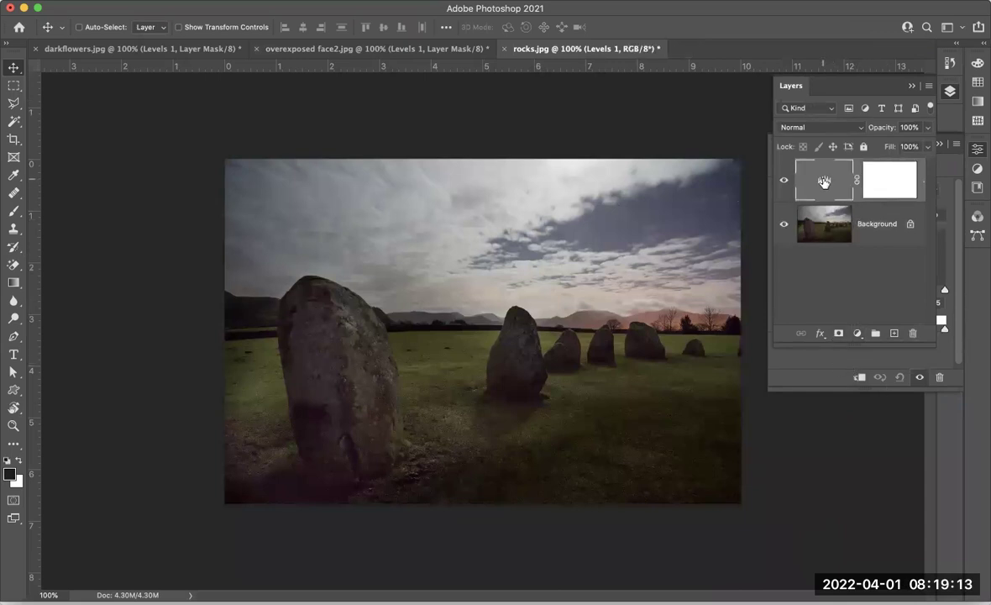
pyautogui.click(813, 373)
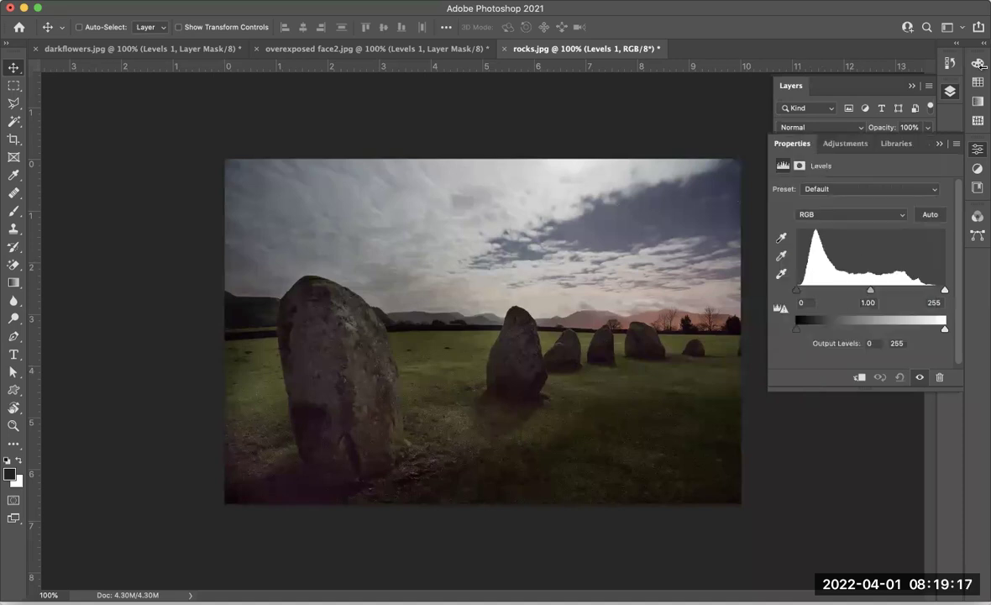
# Step: Brighten the rocks image by setting the Levels adjustment's RGB input levels to black 11, midtone 1.36 and white 213
pyautogui.click(977, 152)
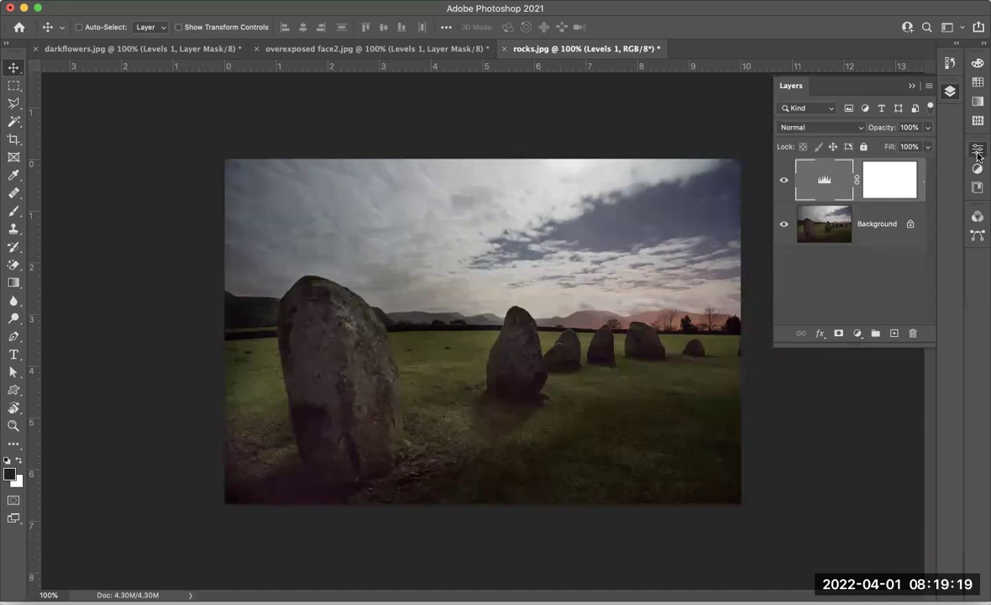
pyautogui.click(977, 151)
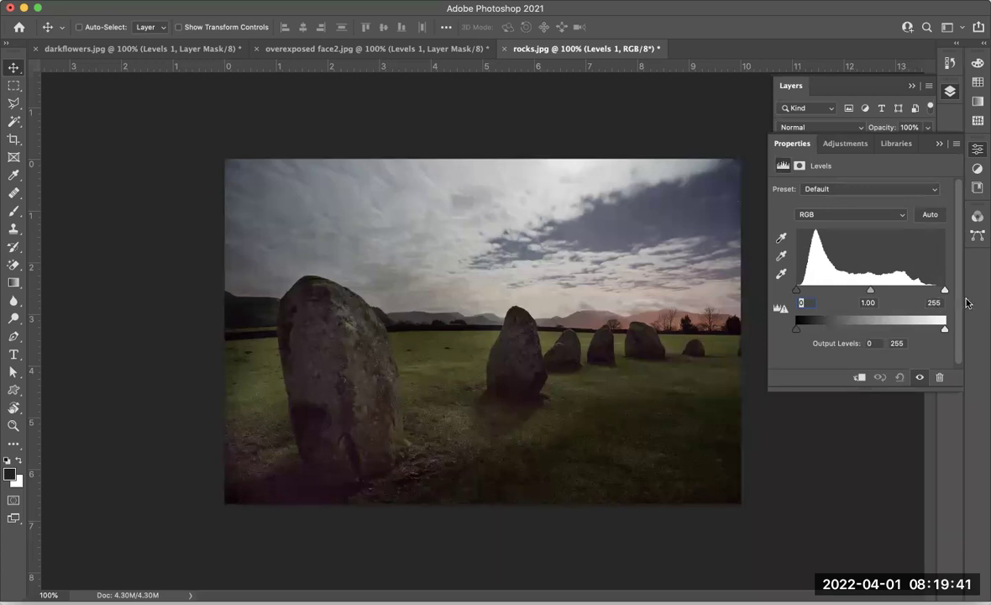
pyautogui.moveTo(944, 291)
pyautogui.mouseDown()
pyautogui.moveTo(918, 291)
pyautogui.moveTo(926, 291)
pyautogui.mouseUp()
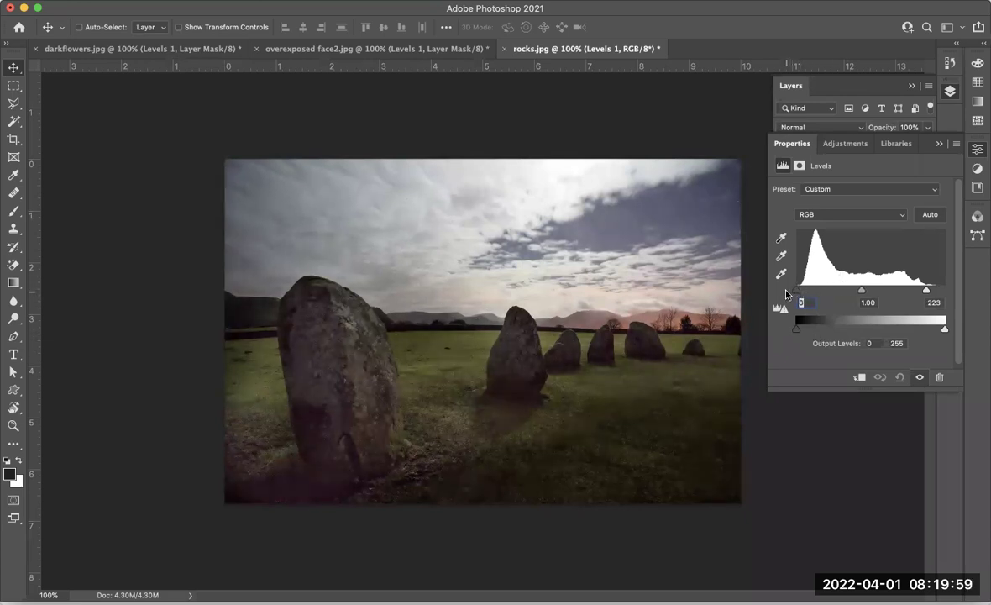
pyautogui.moveTo(926, 291); pyautogui.dragTo(921, 291)
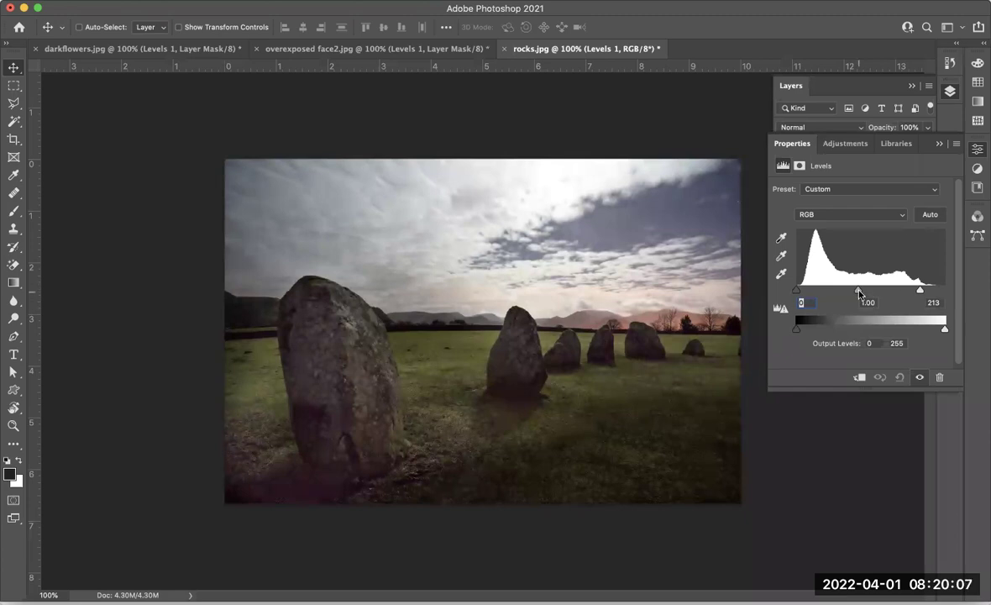
pyautogui.moveTo(856, 293)
pyautogui.mouseDown()
pyautogui.moveTo(838, 295)
pyautogui.moveTo(847, 294)
pyautogui.mouseUp()
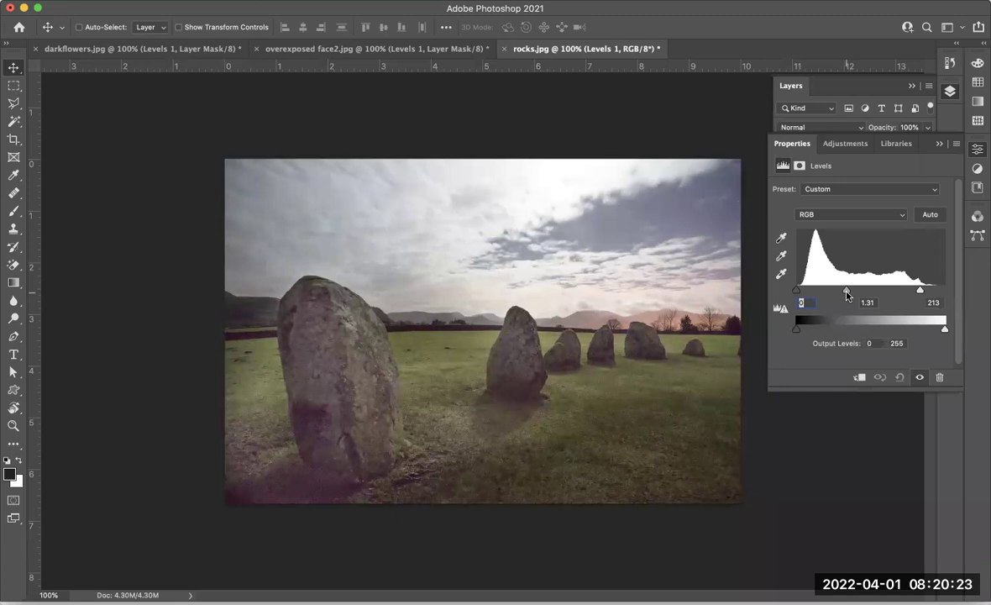
pyautogui.moveTo(846, 293); pyautogui.dragTo(842, 294)
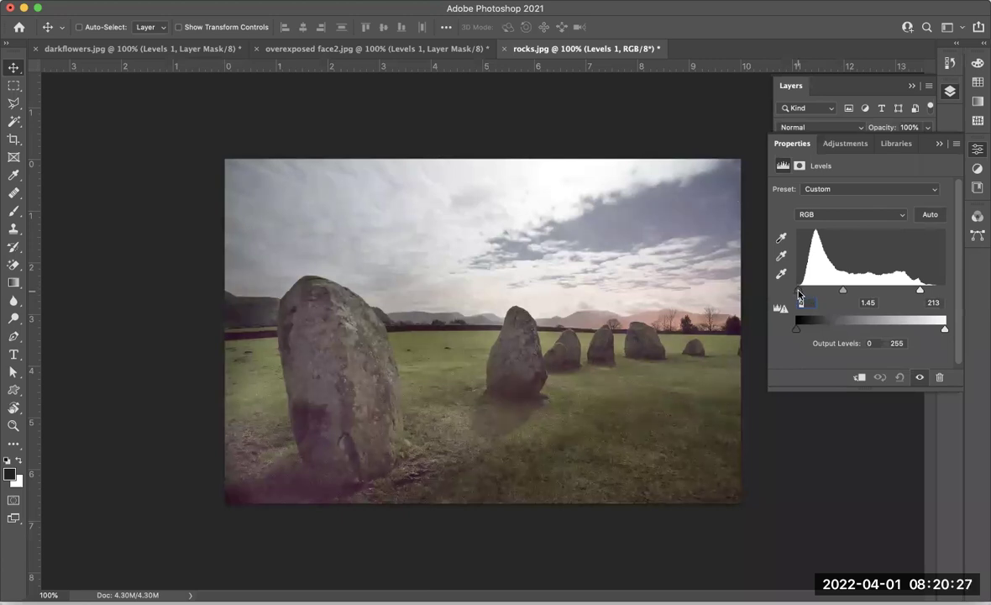
pyautogui.moveTo(798, 294); pyautogui.dragTo(803, 293)
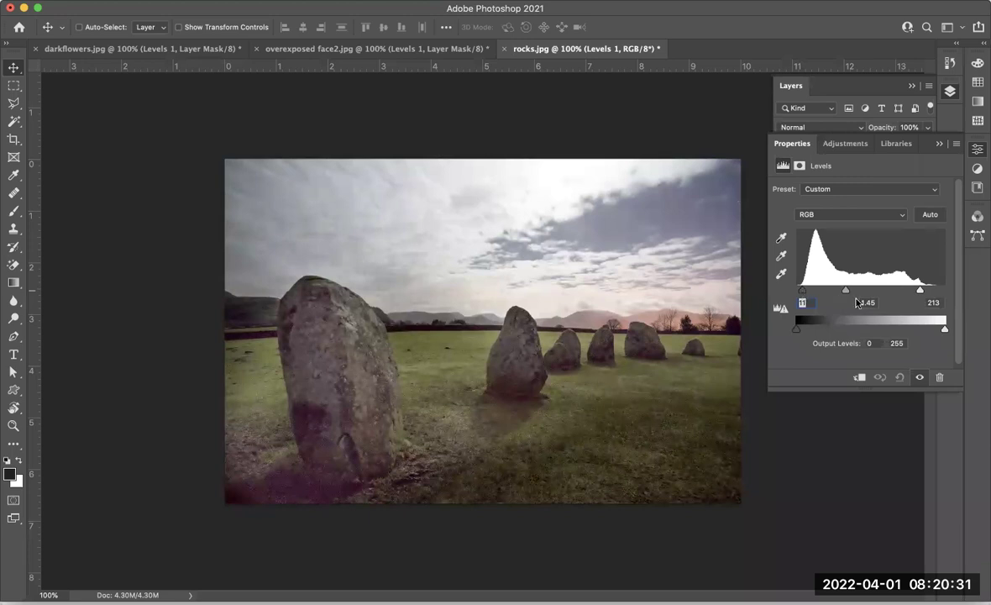
pyautogui.moveTo(845, 292); pyautogui.dragTo(836, 292)
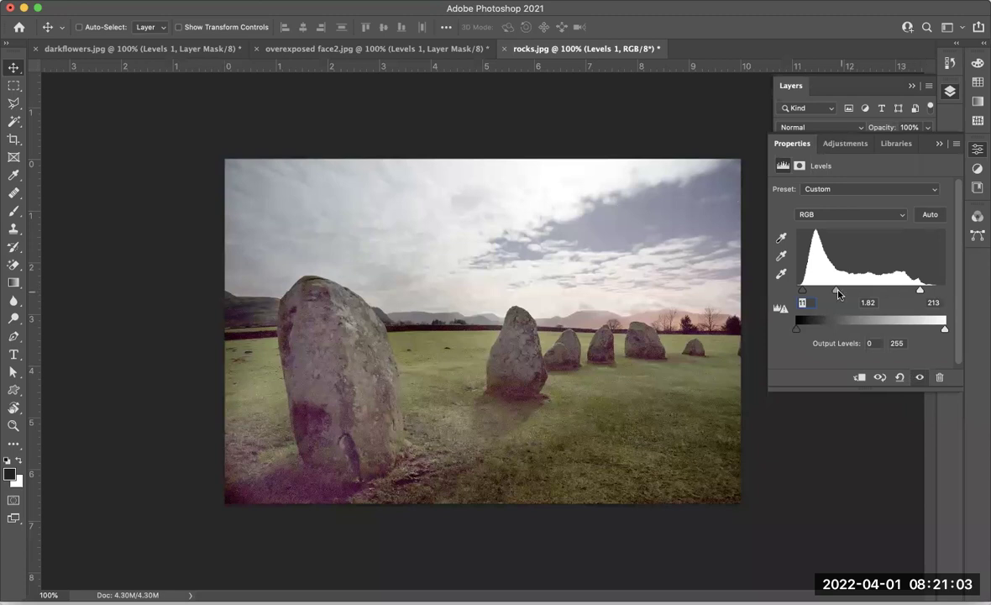
pyautogui.moveTo(838, 293); pyautogui.dragTo(848, 293)
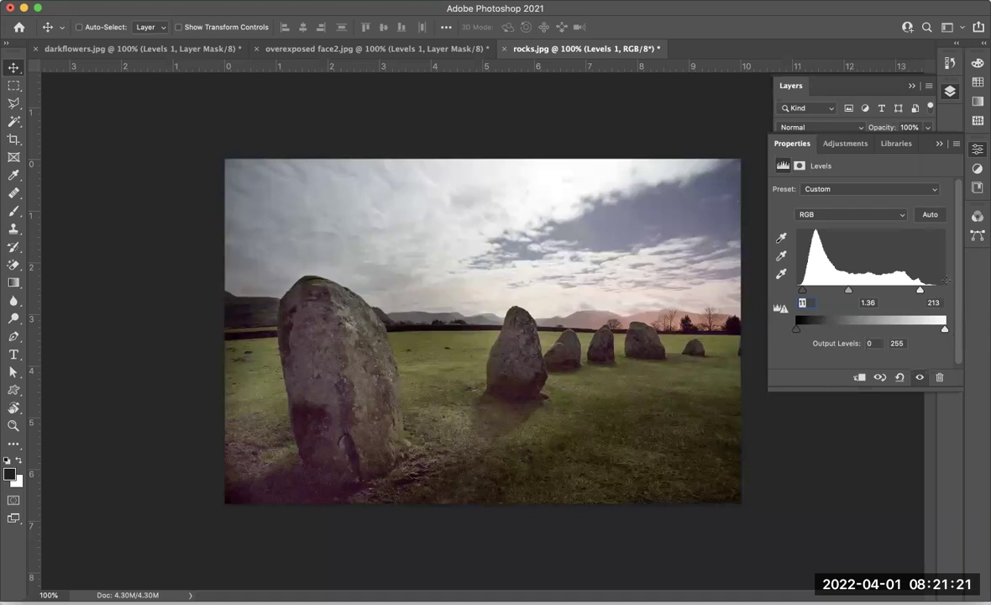
# Step: Open underexposed.jpg from the Adjustment Layers folder
pyautogui.click(113, 2)
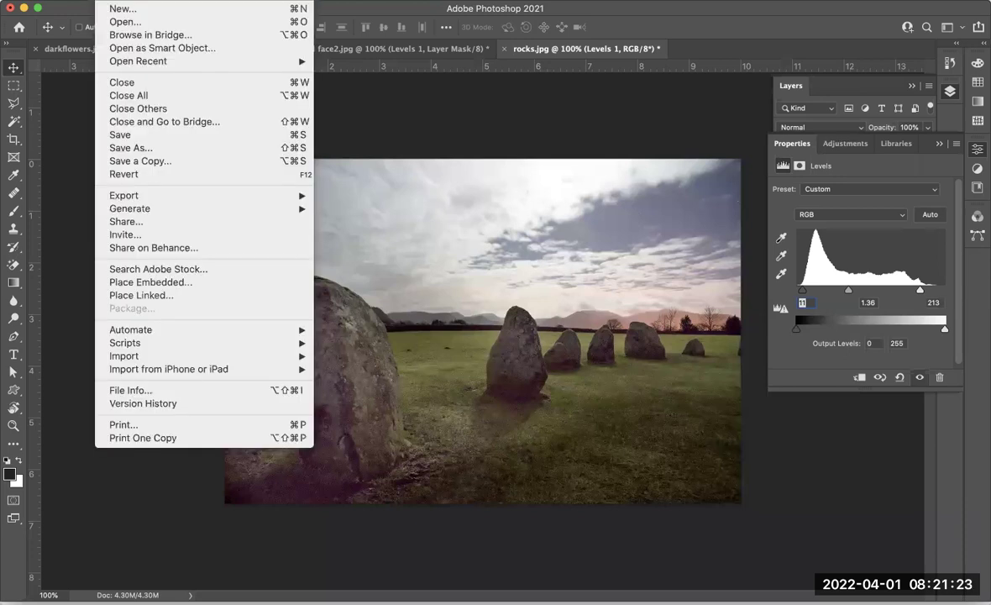
pyautogui.click(113, 22)
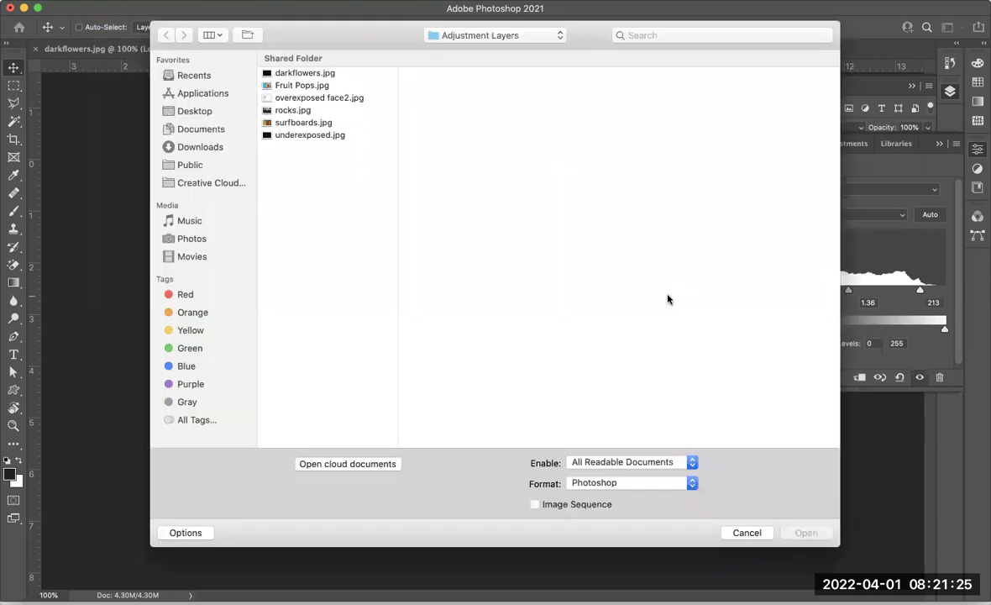
pyautogui.click(330, 139)
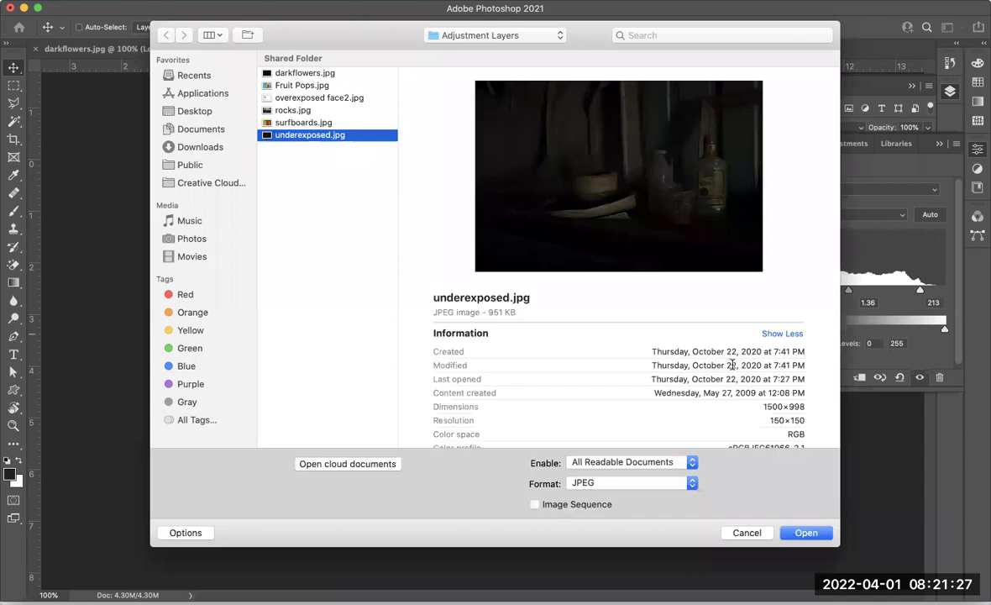
pyautogui.click(806, 532)
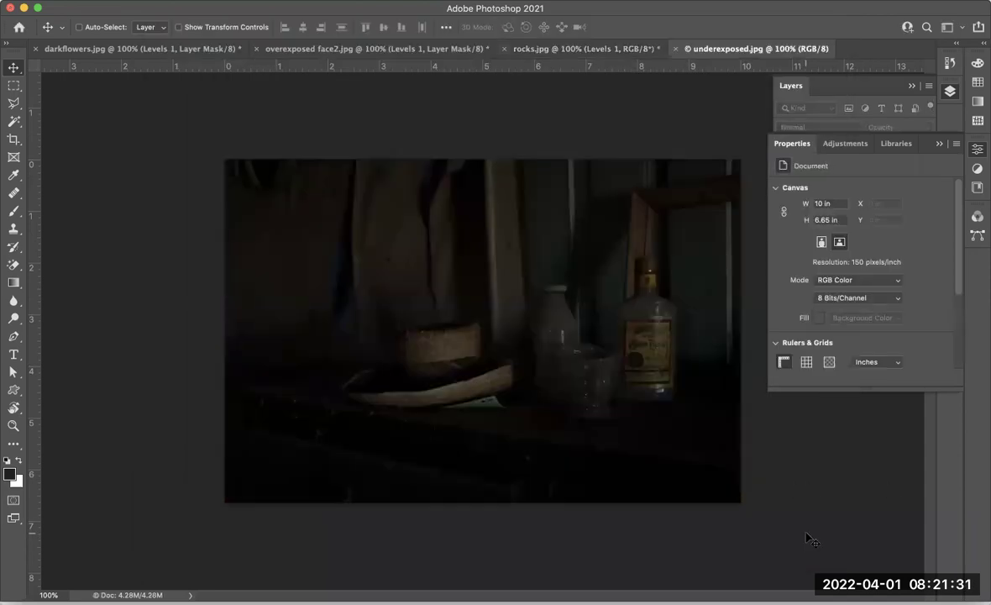
# Step: Add a Levels adjustment layer above the Background layer of the underexposed still life and bring its histogram settings into view
pyautogui.click(792, 85)
pyautogui.click(811, 183)
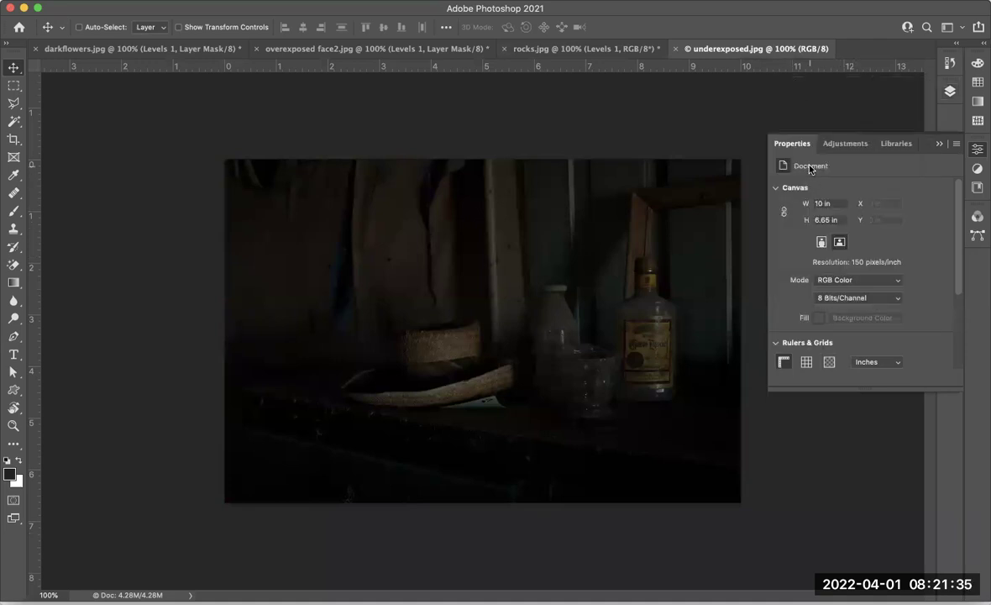
pyautogui.press('F7')
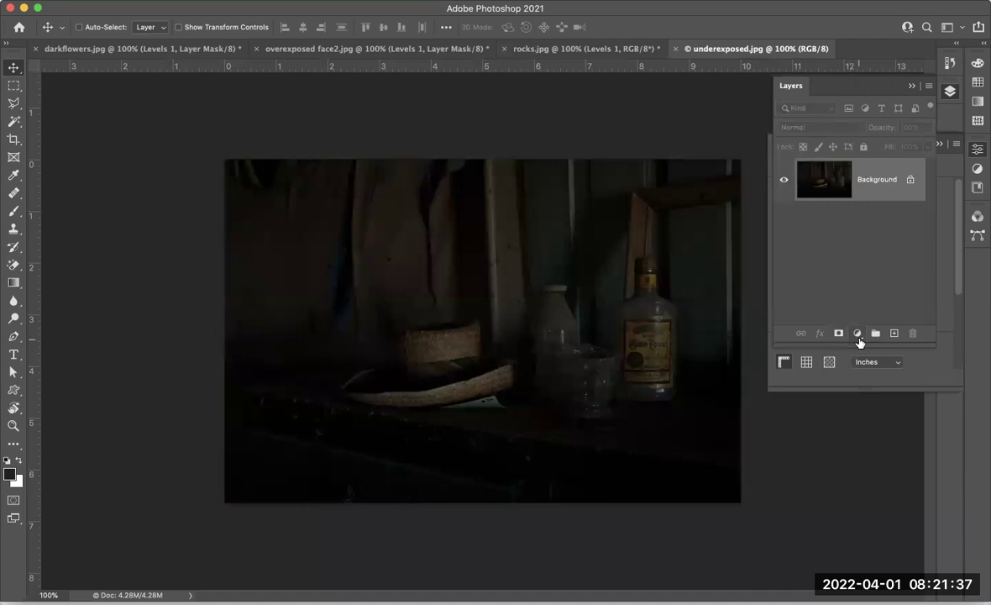
pyautogui.click(857, 333)
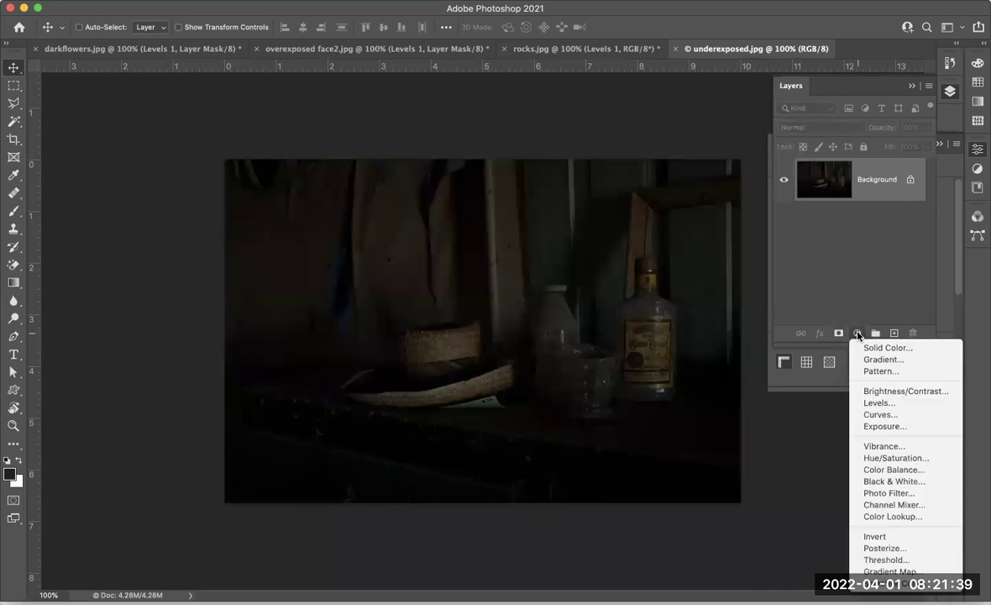
pyautogui.click(878, 403)
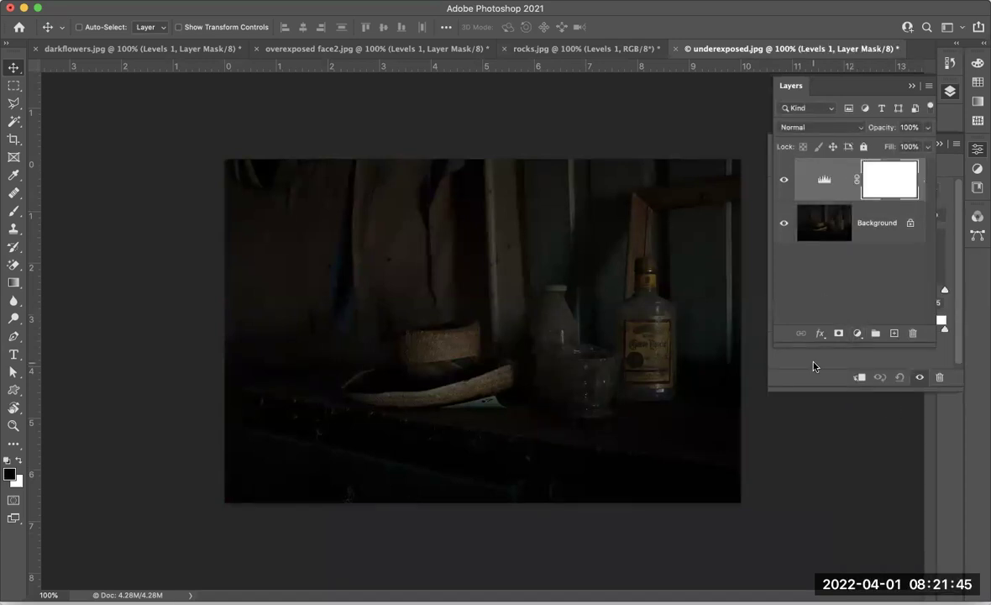
pyautogui.click(823, 178)
pyautogui.doubleClick(824, 178)
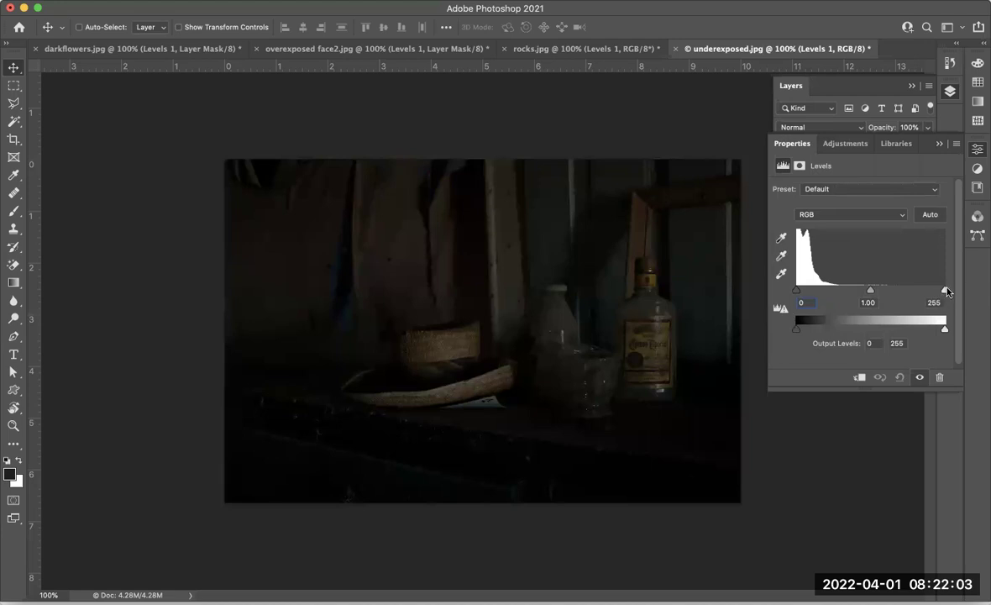
# Step: Brighten the underexposed still life by setting the RGB input levels to black 6, midtone 1.16 and white 103
pyautogui.moveTo(944, 292); pyautogui.dragTo(942, 292)
pyautogui.moveTo(942, 291); pyautogui.dragTo(860, 292)
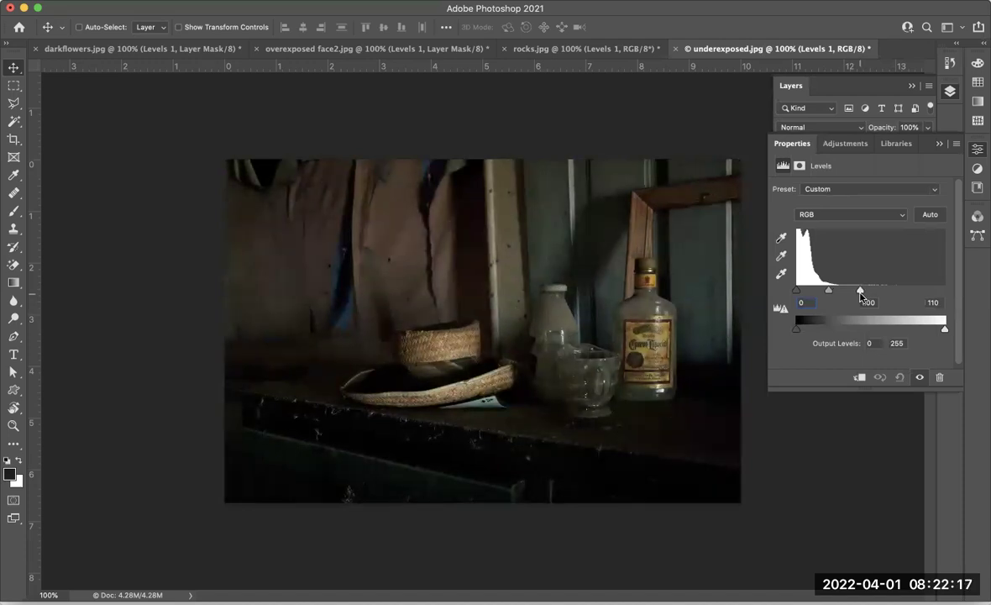
pyautogui.moveTo(860, 296); pyautogui.dragTo(856, 296)
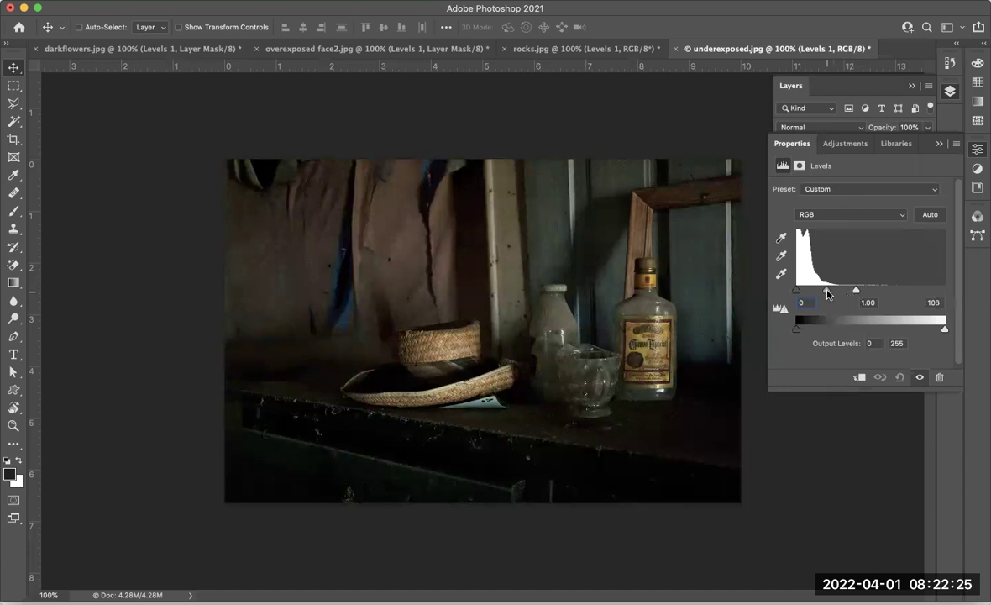
pyautogui.moveTo(827, 293); pyautogui.dragTo(822, 293)
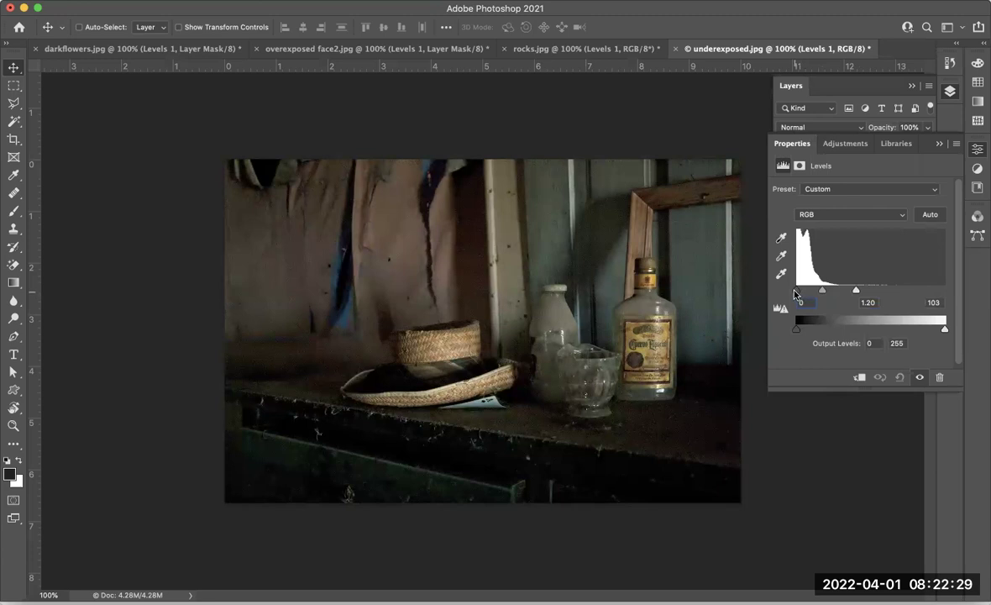
pyautogui.moveTo(795, 293); pyautogui.dragTo(785, 292)
pyautogui.moveTo(824, 290); pyautogui.dragTo(823, 290)
pyautogui.click(802, 289)
pyautogui.moveTo(802, 292); pyautogui.dragTo(799, 292)
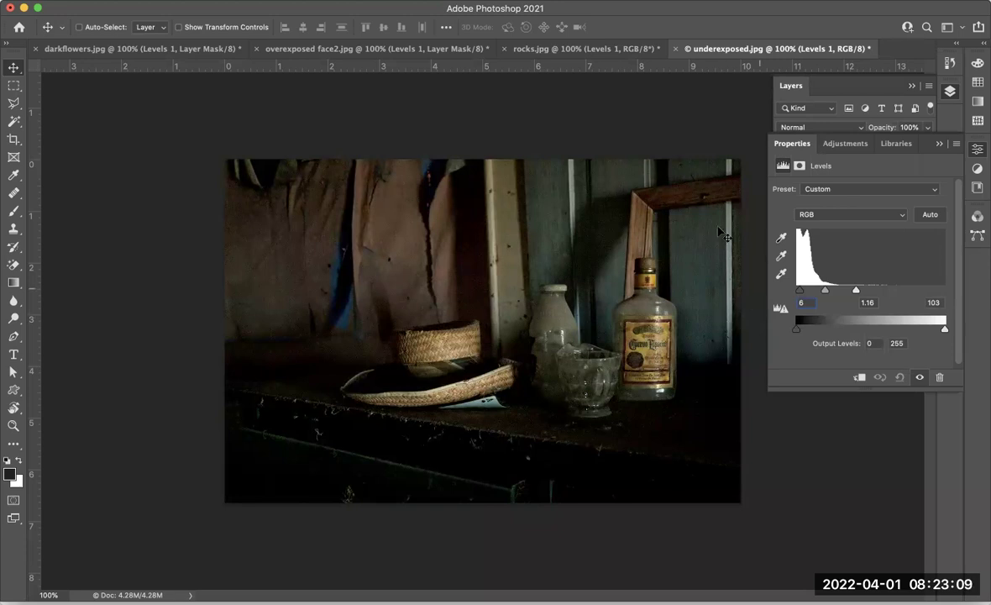
# Step: Open Fruit Pops.jpg from the Adjustment Layers folder
pyautogui.click(110, 2)
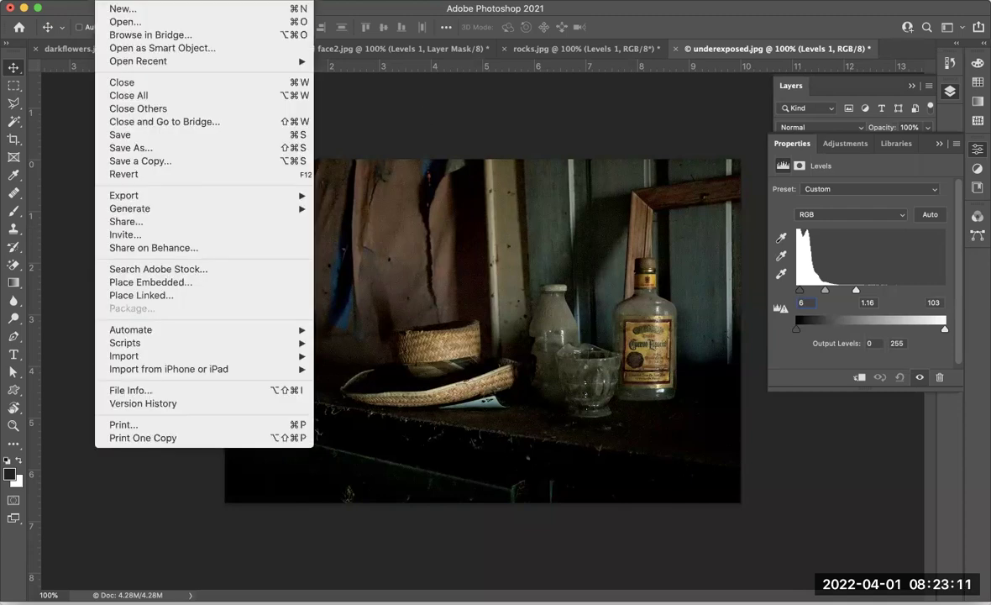
pyautogui.click(117, 21)
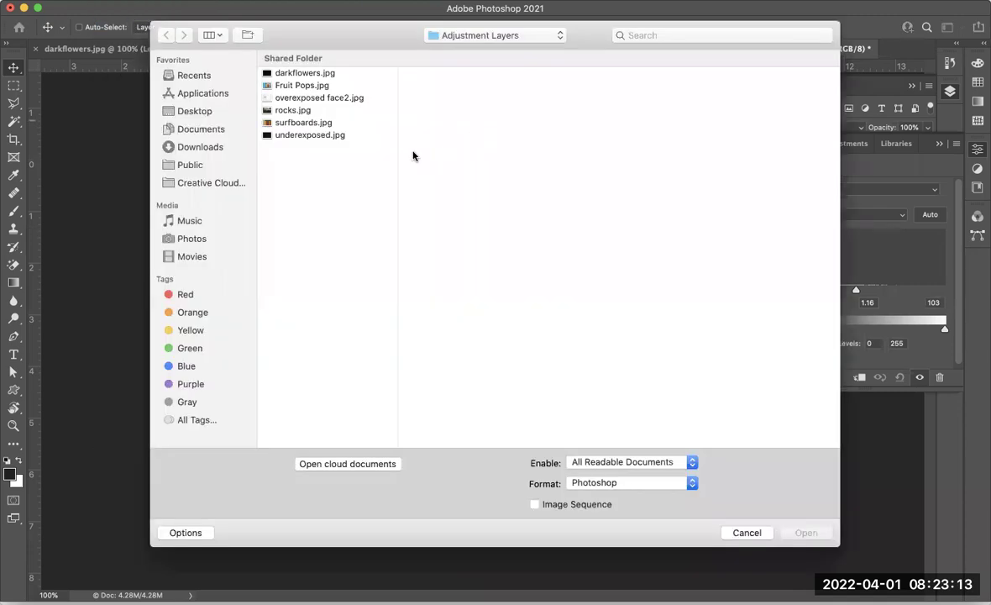
pyautogui.click(305, 85)
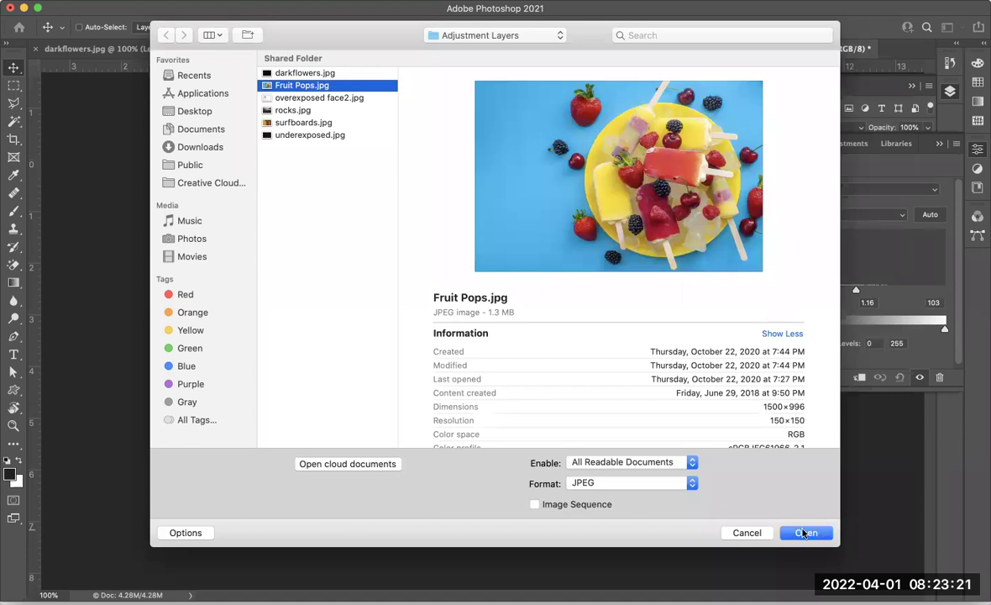
pyautogui.click(804, 532)
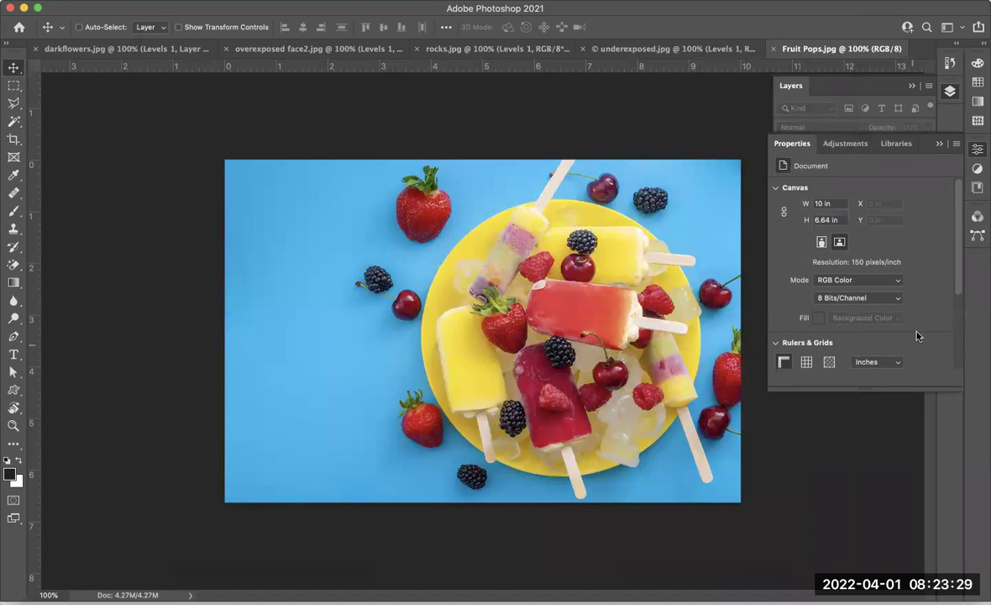
# Step: Add a Hue/Saturation adjustment layer above the Background layer of the fruit pops image
pyautogui.click(792, 86)
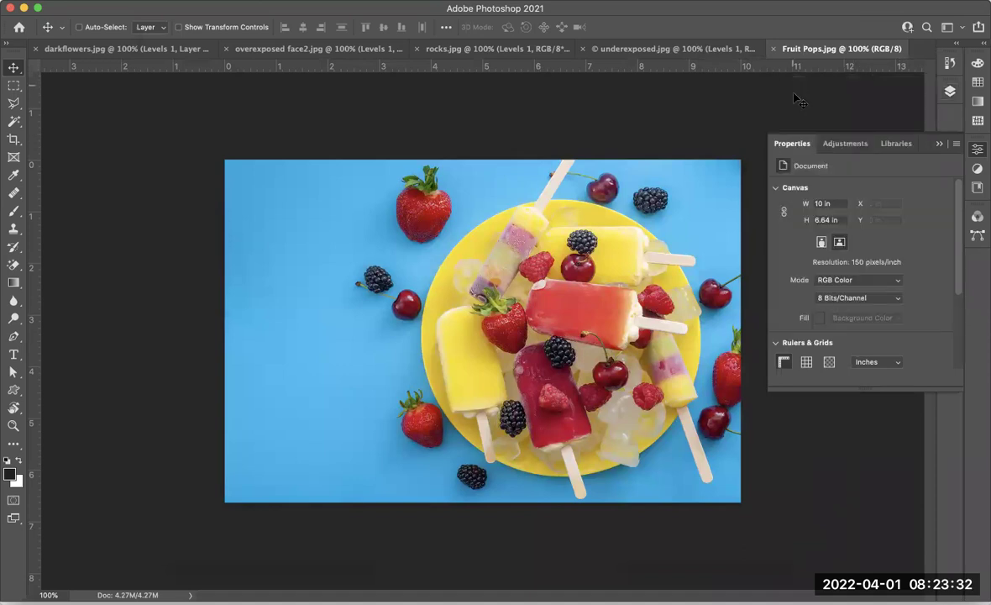
pyautogui.click(949, 92)
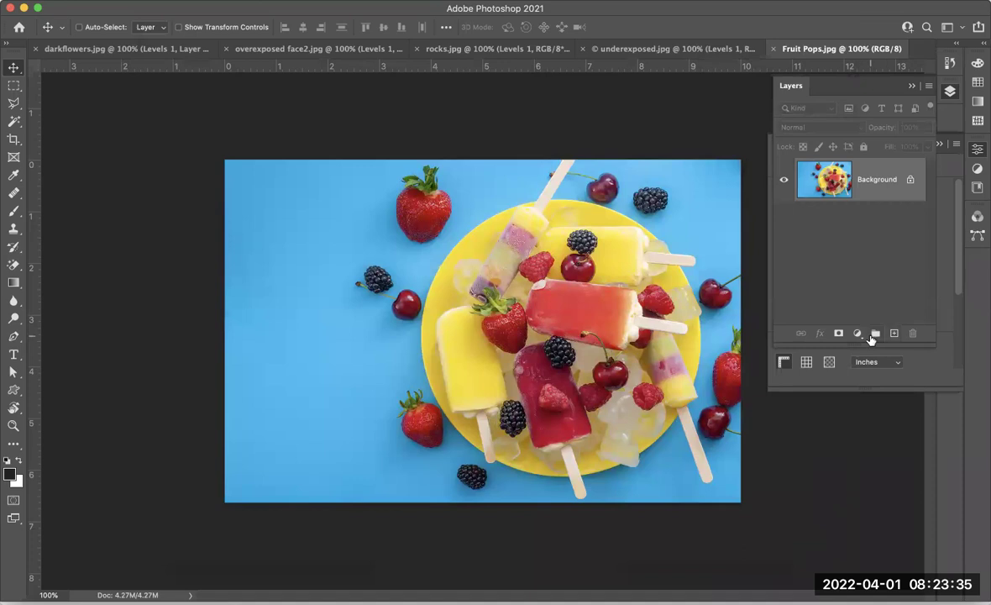
pyautogui.click(857, 333)
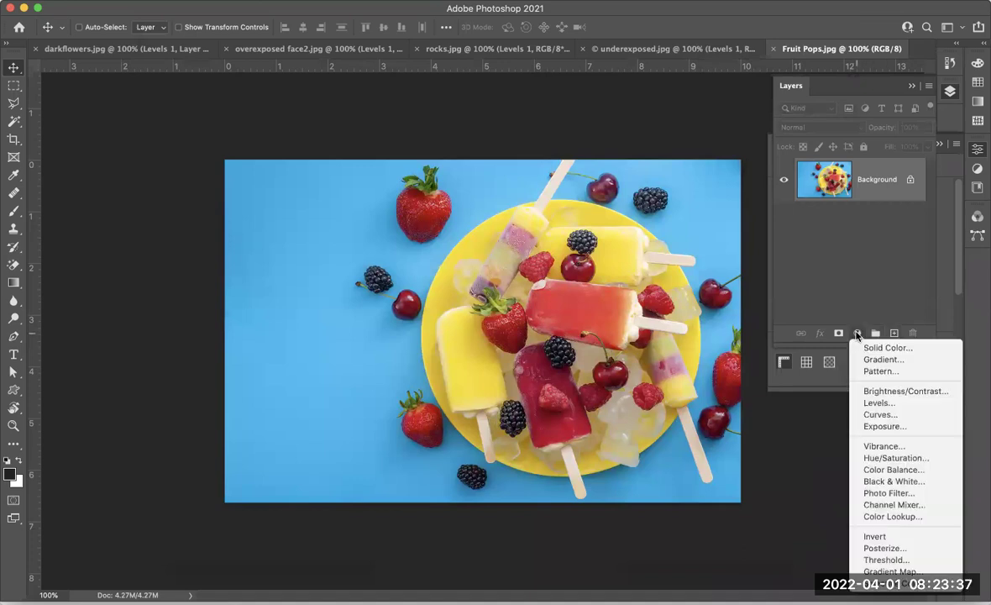
pyautogui.click(884, 458)
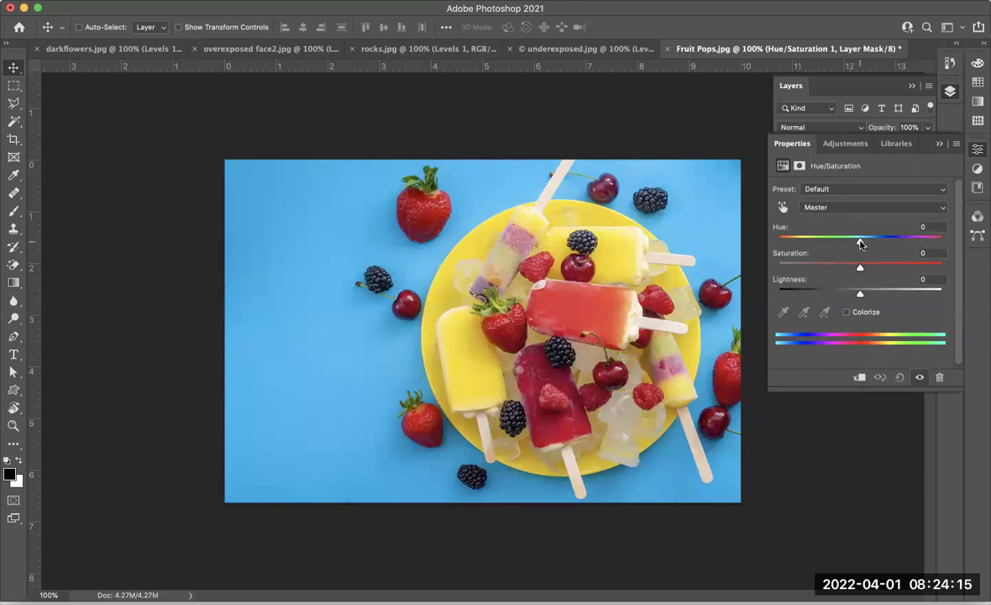
# Step: Recolor the fruit pops image by setting the Hue/Saturation adjustment's Master hue to -71, and bring the layer stack into view
pyautogui.moveTo(860, 244); pyautogui.dragTo(806, 252)
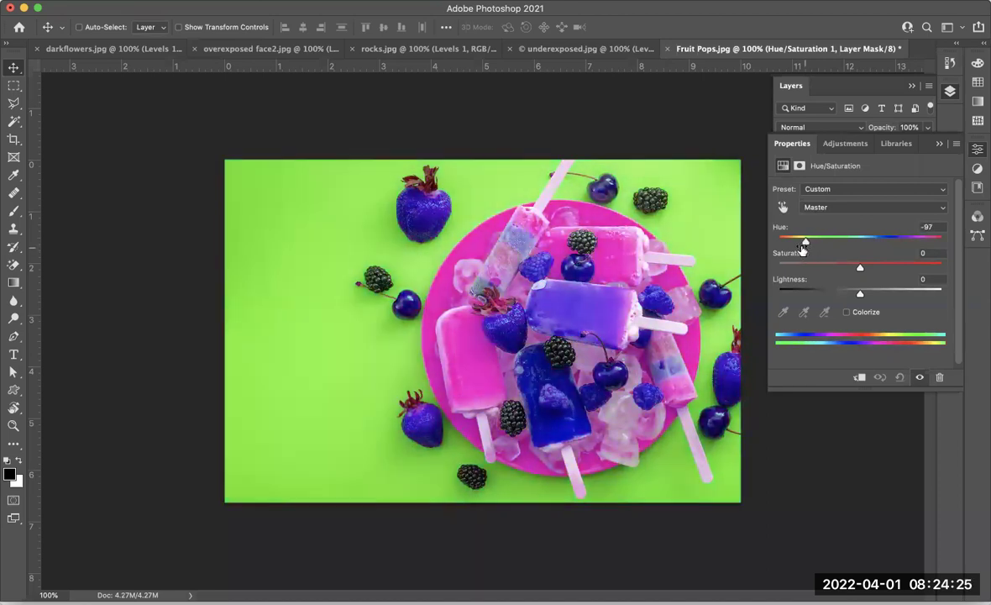
pyautogui.moveTo(807, 253); pyautogui.dragTo(805, 247)
pyautogui.moveTo(804, 243); pyautogui.dragTo(814, 246)
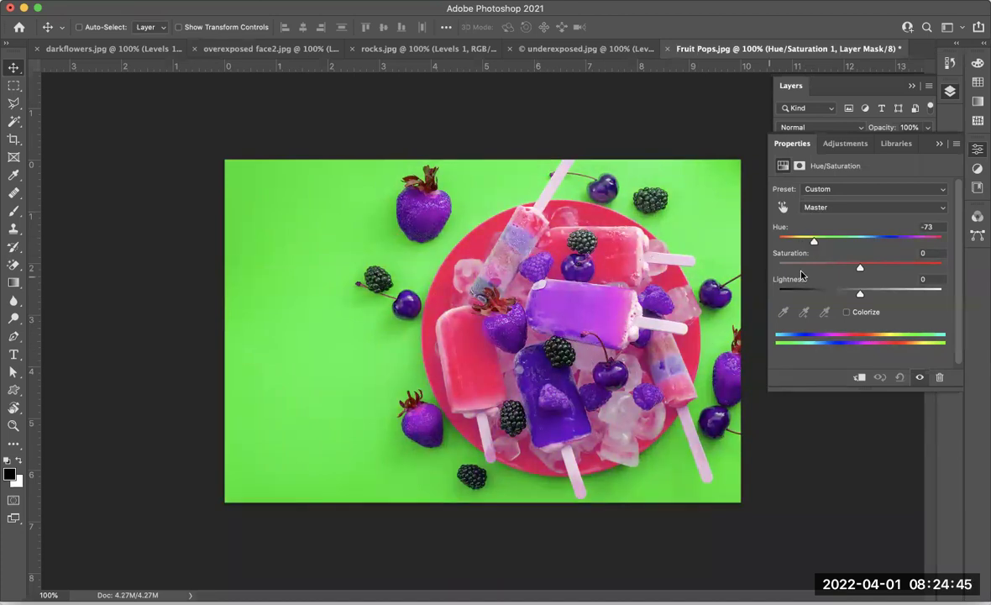
pyautogui.moveTo(814, 243); pyautogui.dragTo(882, 237)
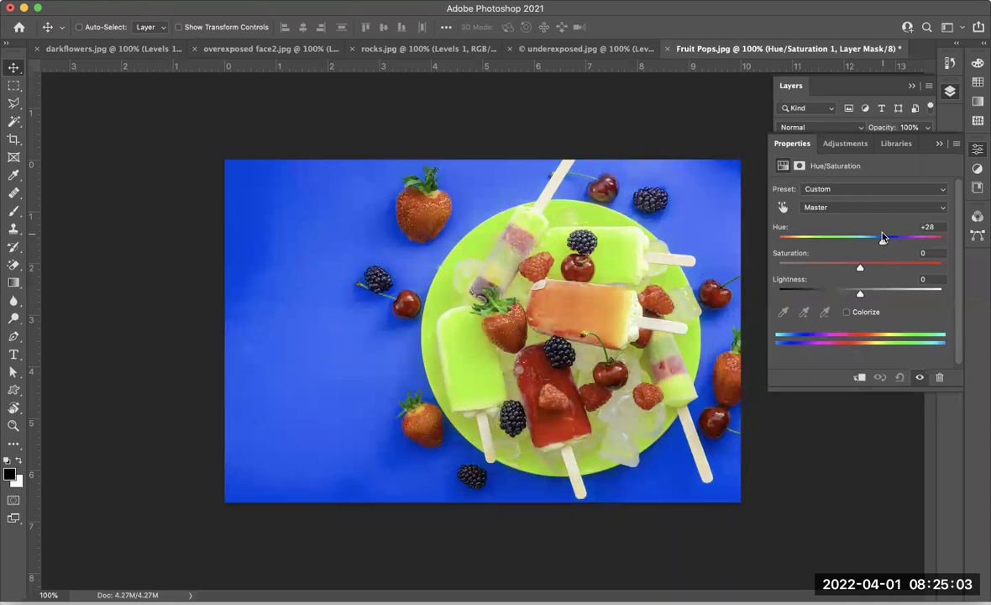
pyautogui.moveTo(883, 236); pyautogui.dragTo(814, 241)
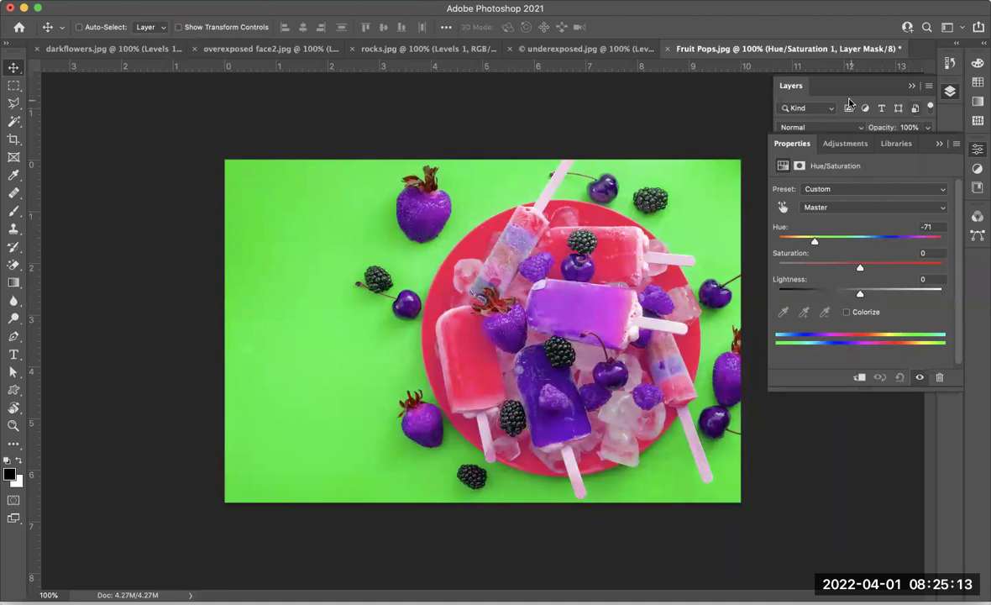
pyautogui.click(788, 88)
pyautogui.press('F7')
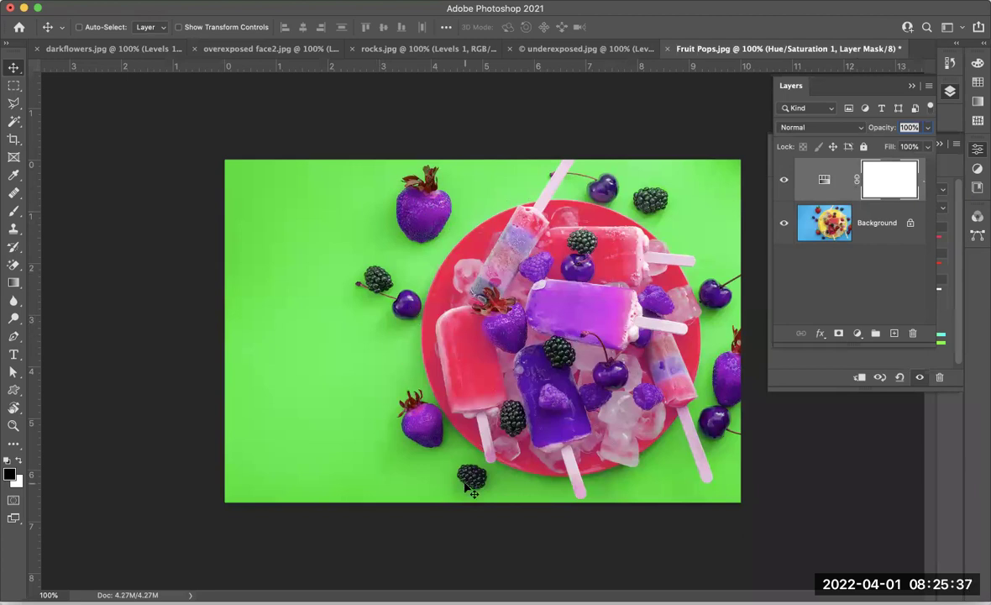
# Step: Paint black with the 50 px Brush on the Hue/Saturation layer mask over the large upper-left strawberry to reveal its original red
pyautogui.press('super+plus')
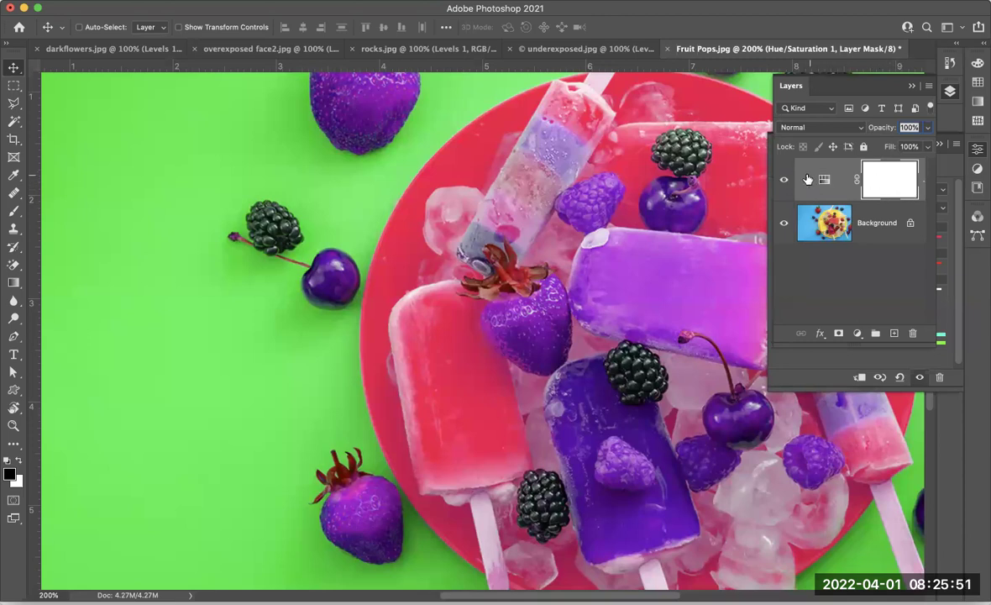
pyautogui.click(870, 167)
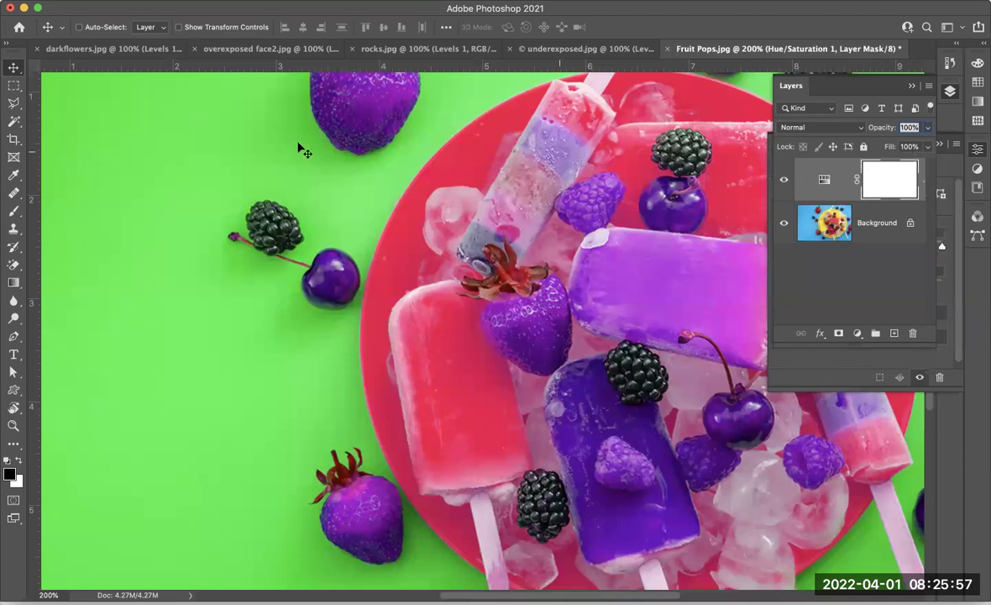
pyautogui.click(15, 211)
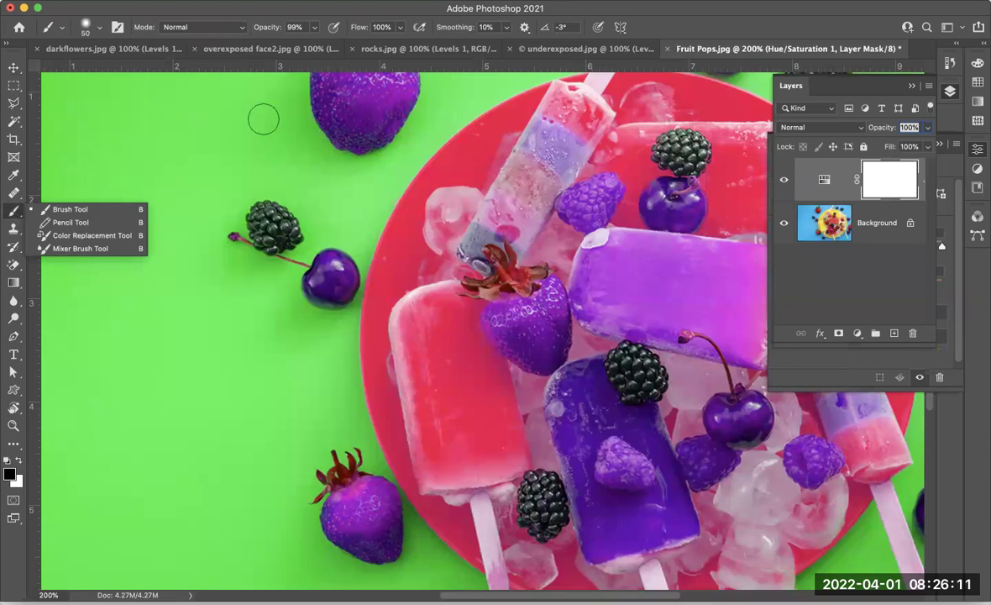
pyautogui.click(76, 209)
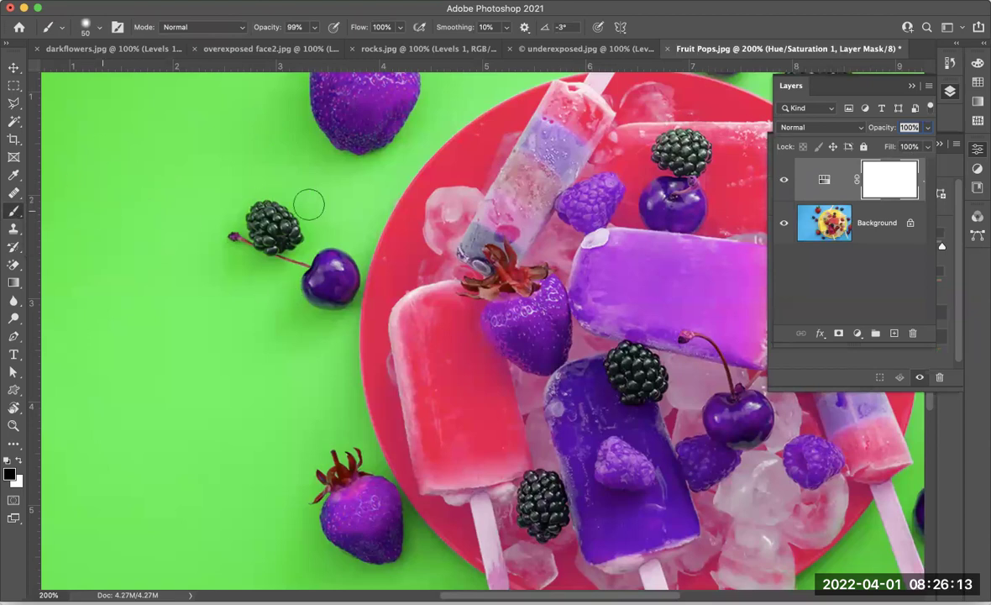
pyautogui.scroll(5, 304, 202)
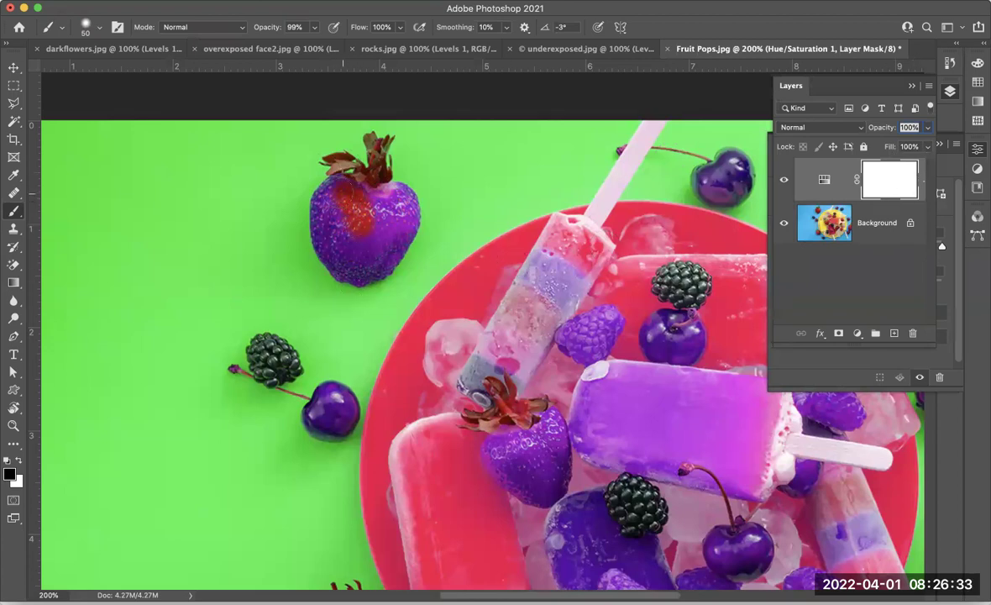
pyautogui.moveTo(301, 235); pyautogui.dragTo(332, 243)
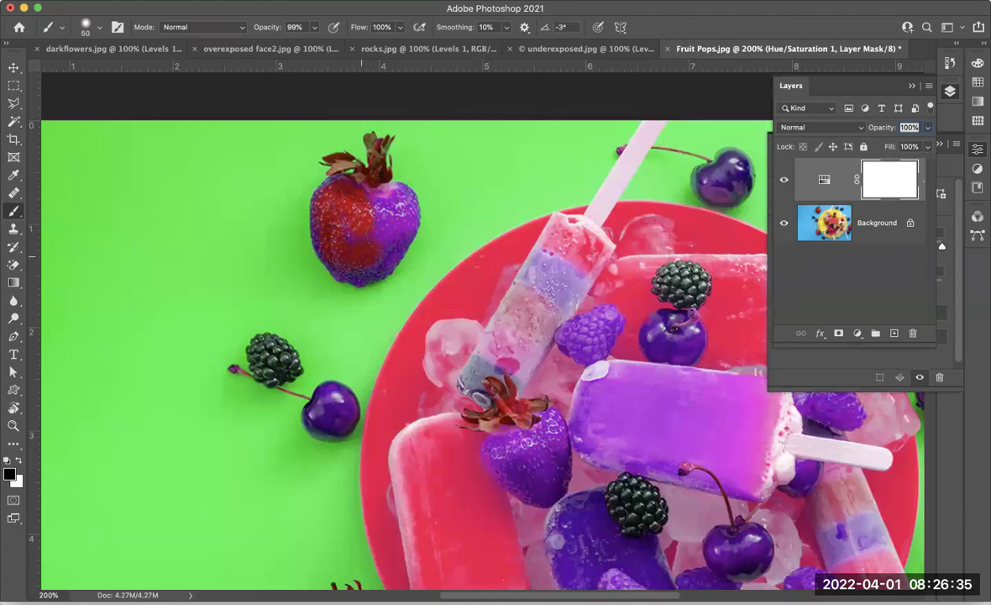
pyautogui.moveTo(386, 225)
pyautogui.mouseDown()
pyautogui.moveTo(396, 225)
pyautogui.moveTo(380, 257)
pyautogui.moveTo(357, 272)
pyautogui.moveTo(326, 235)
pyautogui.moveTo(316, 178)
pyautogui.moveTo(365, 243)
pyautogui.mouseUp()
pyautogui.moveTo(398, 150)
pyautogui.mouseDown()
pyautogui.moveTo(321, 145)
pyautogui.moveTo(407, 172)
pyautogui.mouseUp()
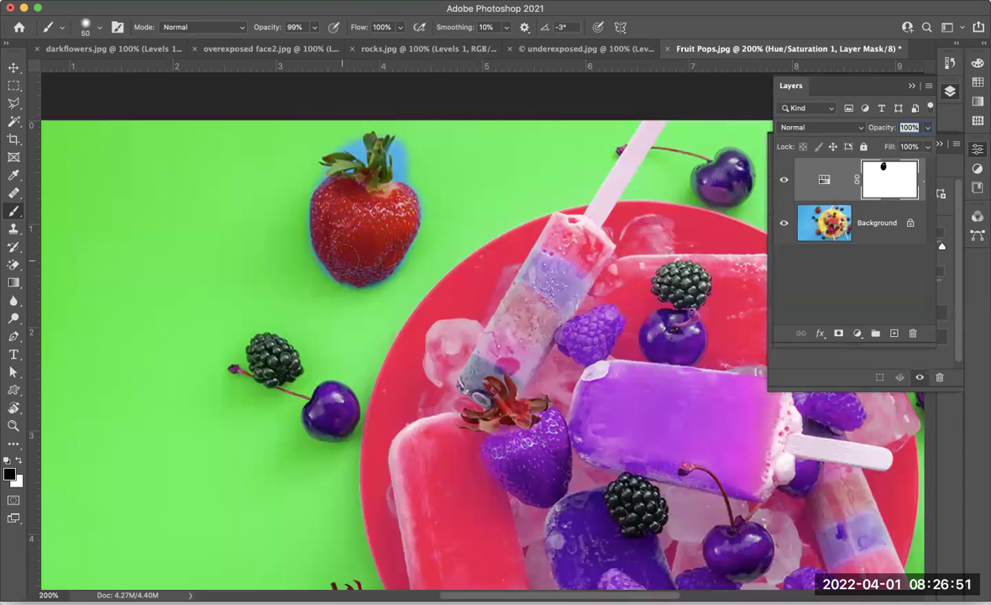
# Step: Paint white with a 15 px brush on the mask beside the large strawberry's leaves to bring back the green background
pyautogui.press('x')
pyautogui.press('[')
pyautogui.press('[')
pyautogui.press('[')
pyautogui.press('[')
pyautogui.moveTo(403, 141)
pyautogui.mouseDown()
pyautogui.moveTo(392, 153)
pyautogui.moveTo(404, 162)
pyautogui.mouseUp()
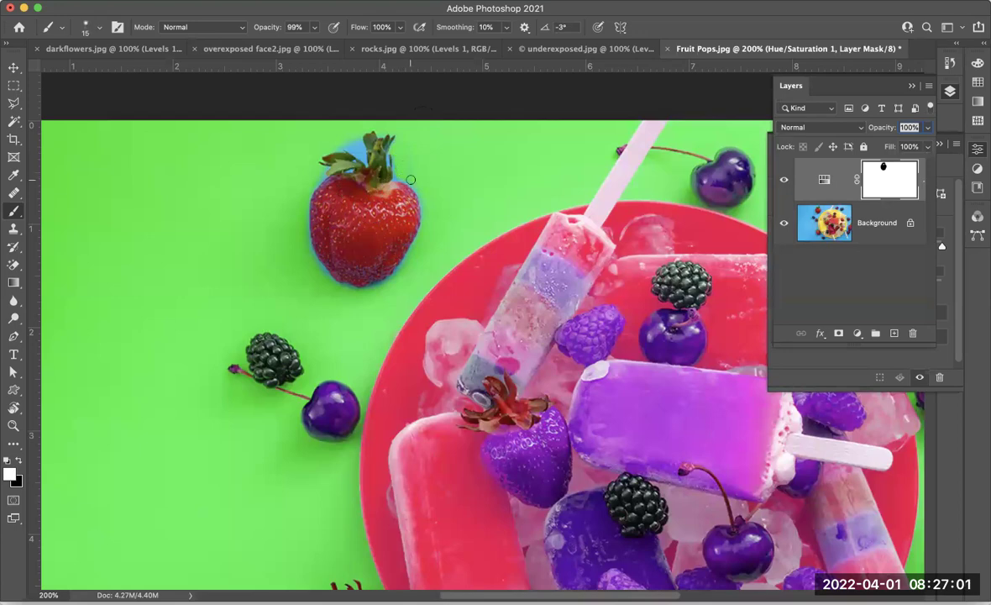
# Step: Clean up the mask along the large strawberry's left edge and above its leaves, using white for the background and black for the fruit
pyautogui.press('super+plus')
pyautogui.press('super+plus')
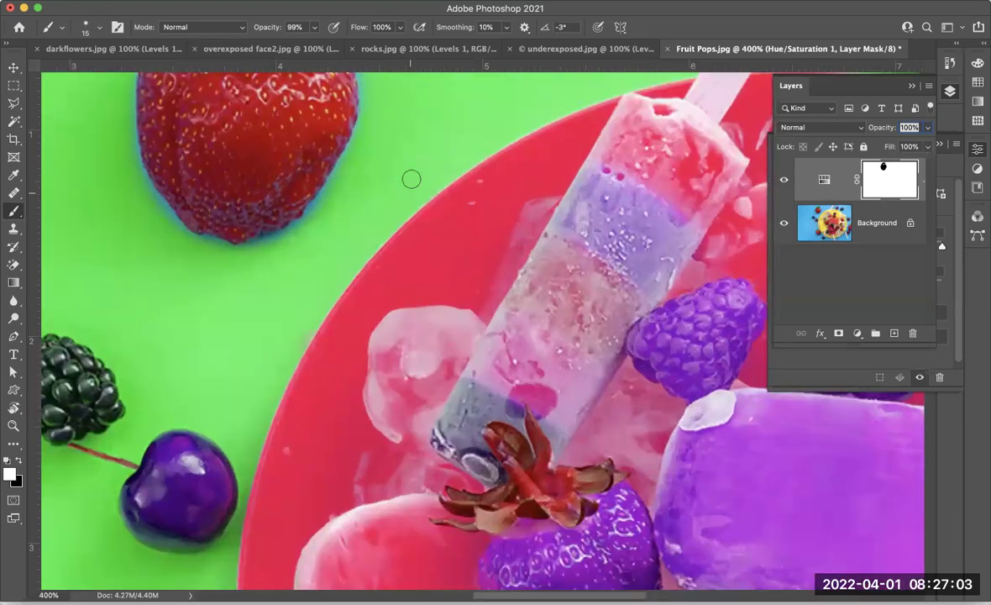
pyautogui.scroll(3, 410, 179)
pyautogui.hscroll(-2, 411, 179)
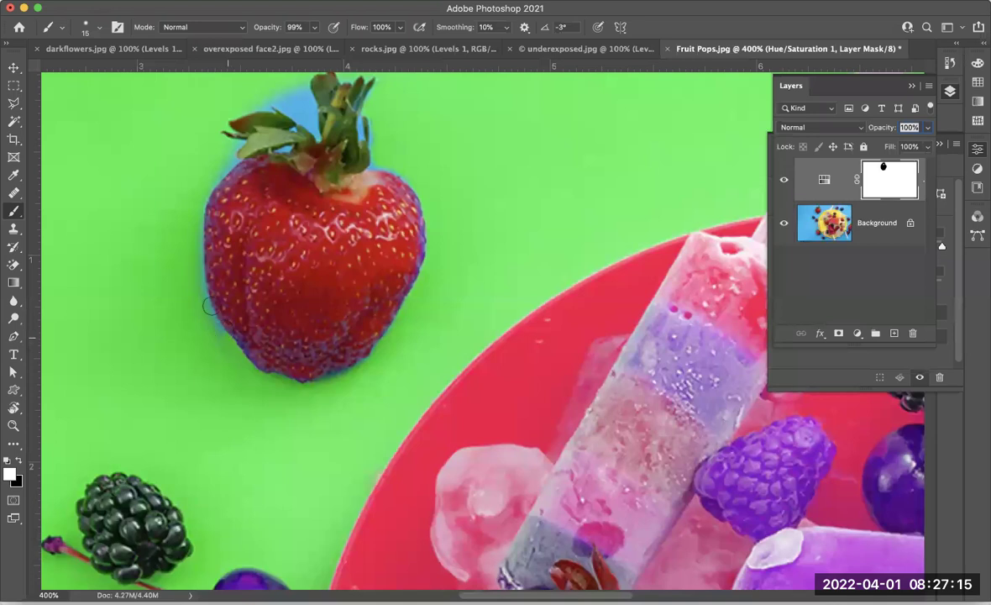
pyautogui.moveTo(215, 311)
pyautogui.mouseDown()
pyautogui.moveTo(198, 200)
pyautogui.moveTo(206, 172)
pyautogui.moveTo(238, 159)
pyautogui.mouseUp()
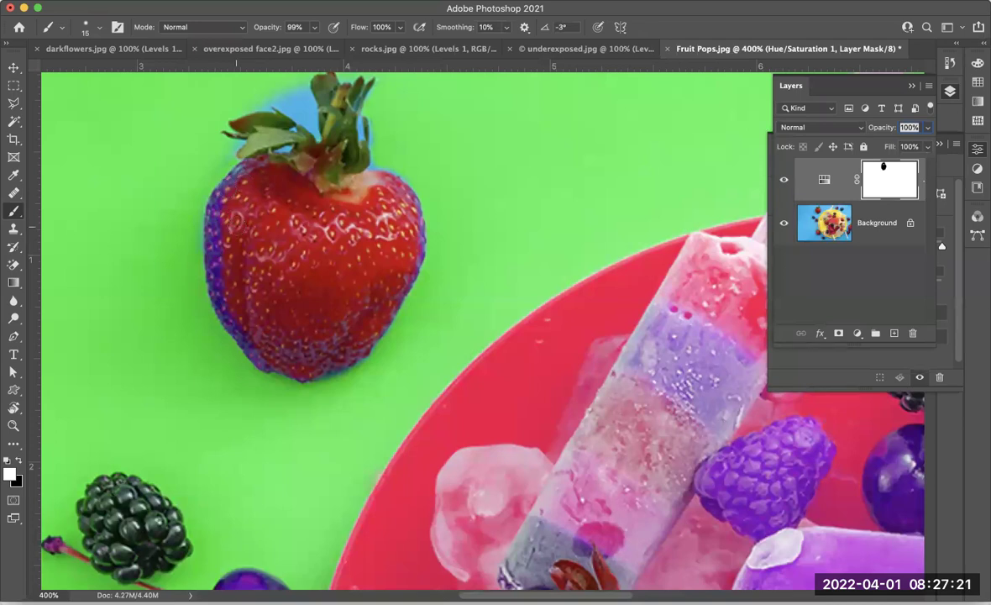
pyautogui.press('x')
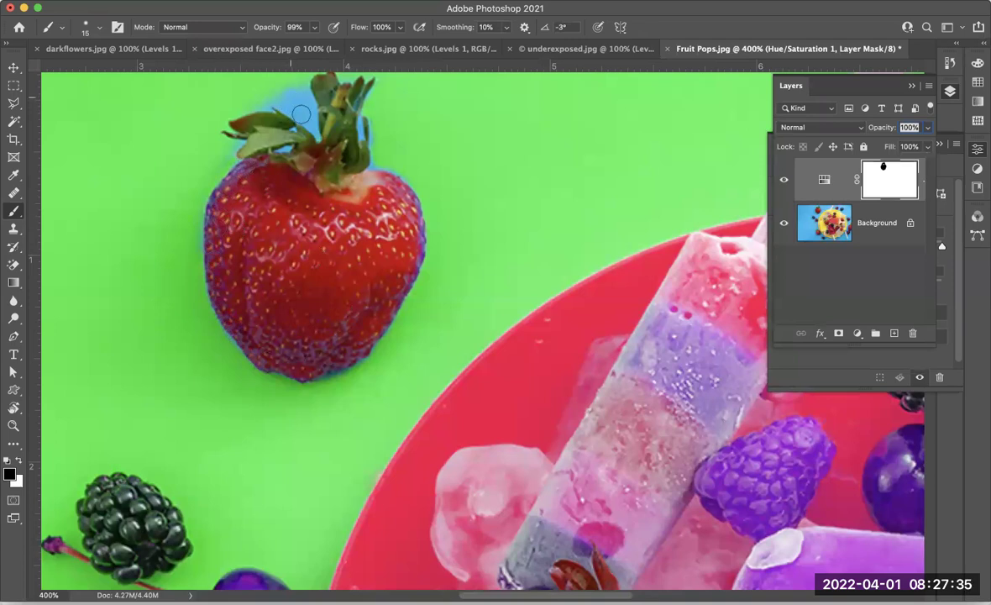
pyautogui.press('x')
pyautogui.moveTo(297, 99)
pyautogui.mouseDown()
pyautogui.moveTo(281, 106)
pyautogui.moveTo(282, 88)
pyautogui.moveTo(285, 106)
pyautogui.moveTo(314, 126)
pyautogui.moveTo(279, 99)
pyautogui.moveTo(245, 99)
pyautogui.mouseUp()
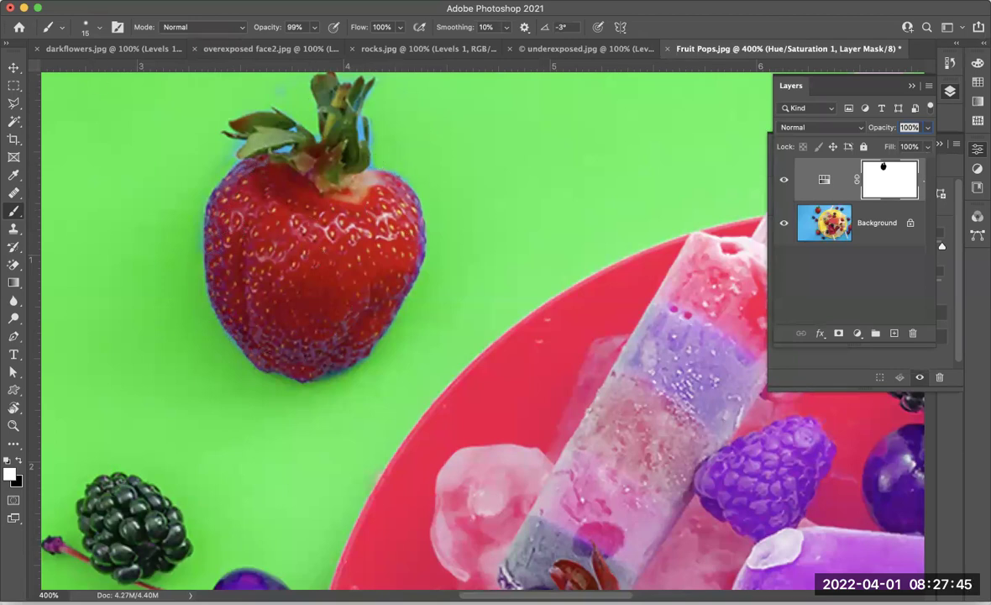
# Step: Paint black on the mask over the cherry left of the plate to reveal its original red
pyautogui.press('super+minus')
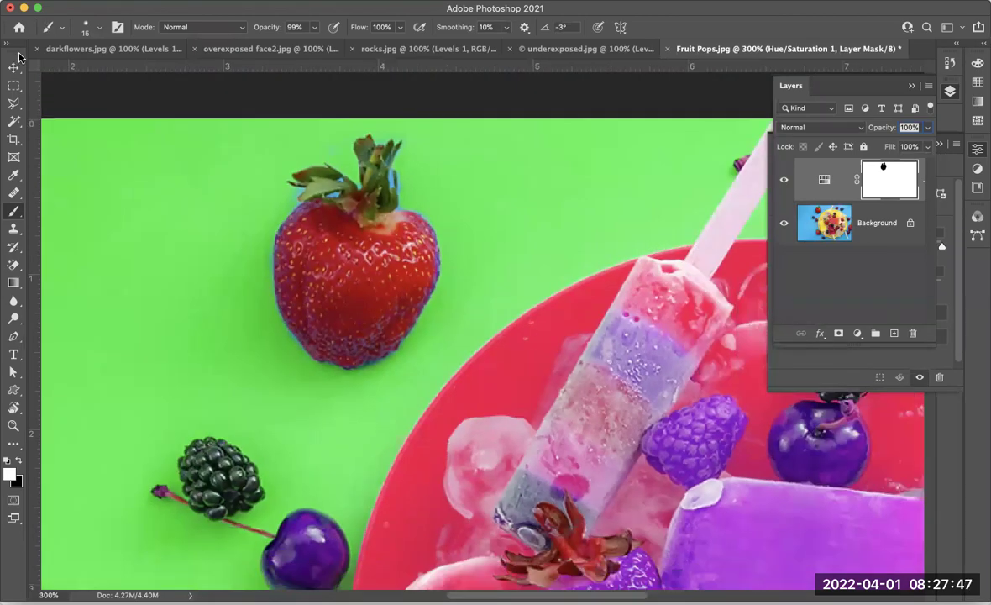
pyautogui.scroll(-10, 318, 243)
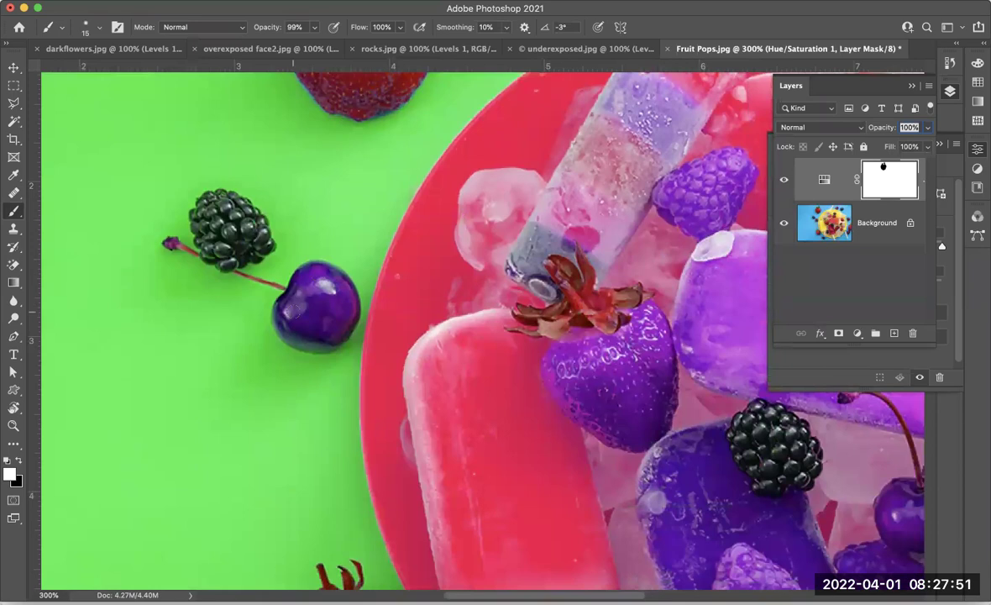
pyautogui.press('x')
pyautogui.moveTo(304, 337)
pyautogui.mouseDown()
pyautogui.moveTo(290, 312)
pyautogui.moveTo(301, 287)
pyautogui.moveTo(292, 281)
pyautogui.moveTo(304, 292)
pyautogui.mouseUp()
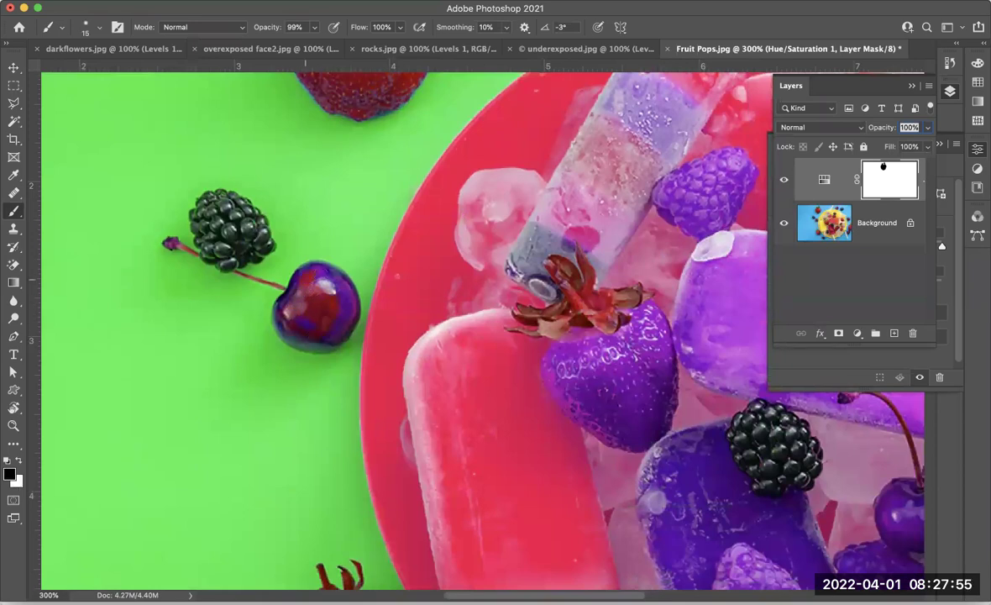
pyautogui.moveTo(342, 323)
pyautogui.mouseDown()
pyautogui.moveTo(303, 336)
pyautogui.moveTo(299, 280)
pyautogui.mouseUp()
pyautogui.moveTo(316, 324)
pyautogui.mouseDown()
pyautogui.moveTo(341, 336)
pyautogui.moveTo(295, 317)
pyautogui.mouseUp()
# Step: Mask out the strawberry on the plate with black, enlarging the brush to 25 px to cover its whole body
pyautogui.click(619, 363)
pyautogui.moveTo(615, 376)
pyautogui.mouseDown()
pyautogui.moveTo(608, 395)
pyautogui.moveTo(580, 377)
pyautogui.moveTo(562, 388)
pyautogui.mouseUp()
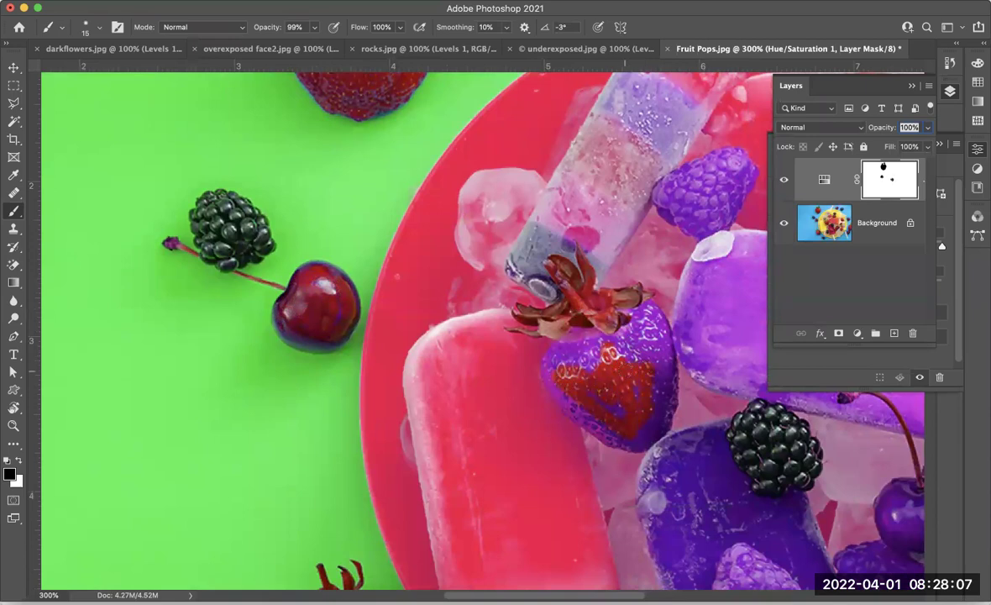
pyautogui.press(']')
pyautogui.press(']')
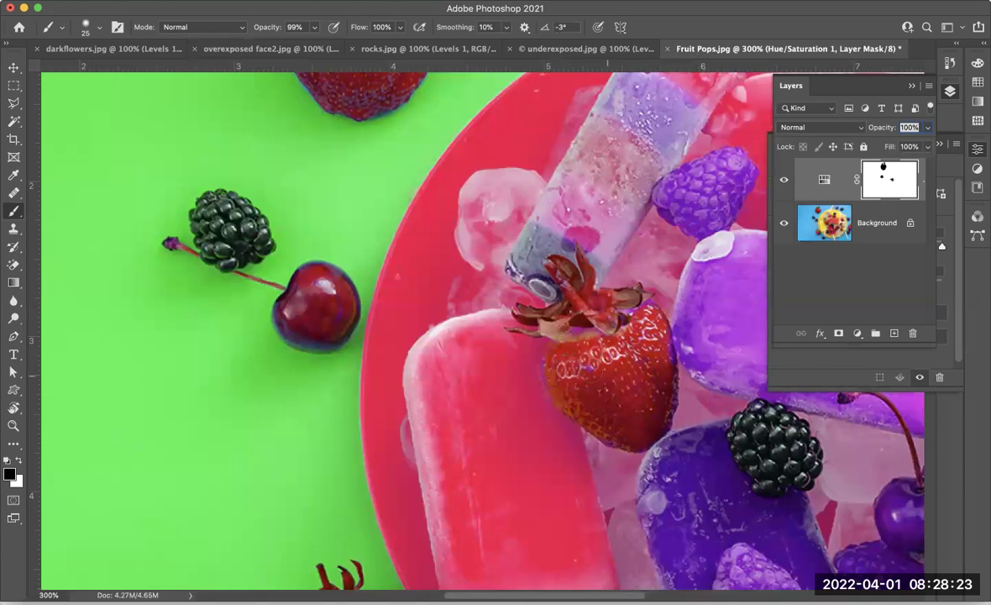
# Step: Paint black on the mask over the raspberry beside the striped popsicle and the cherry below the upper blackberry
pyautogui.hscroll(5, 647, 326)
pyautogui.scroll(-2, 646, 326)
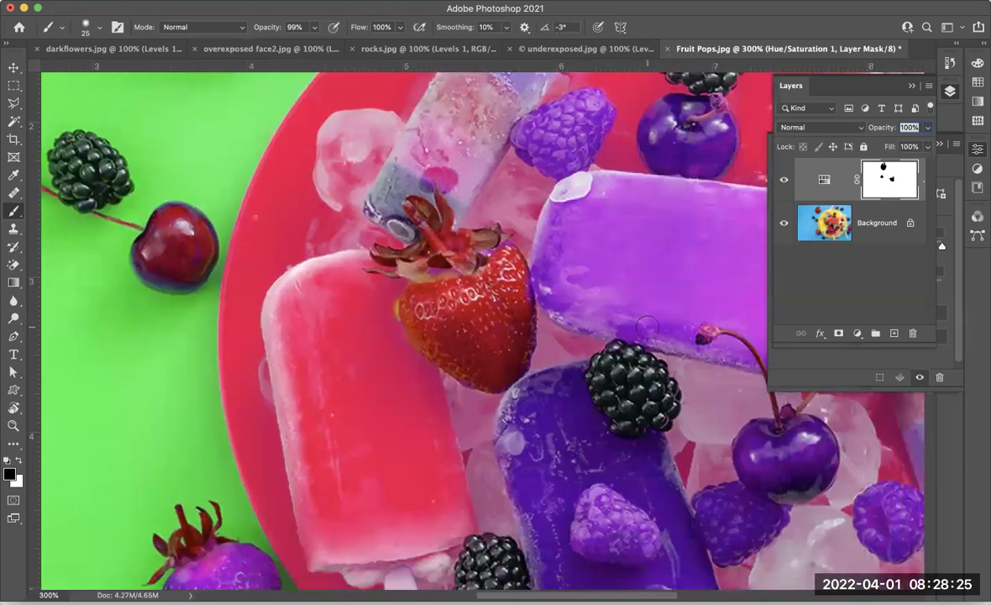
pyautogui.scroll(5, 647, 325)
pyautogui.hscroll(2, 646, 326)
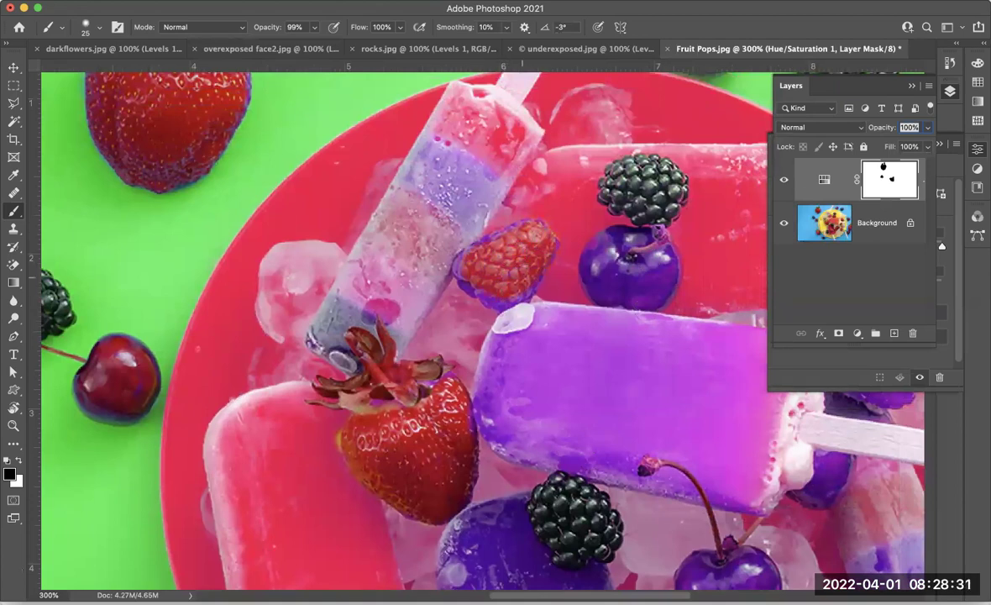
pyautogui.moveTo(464, 260); pyautogui.dragTo(518, 232)
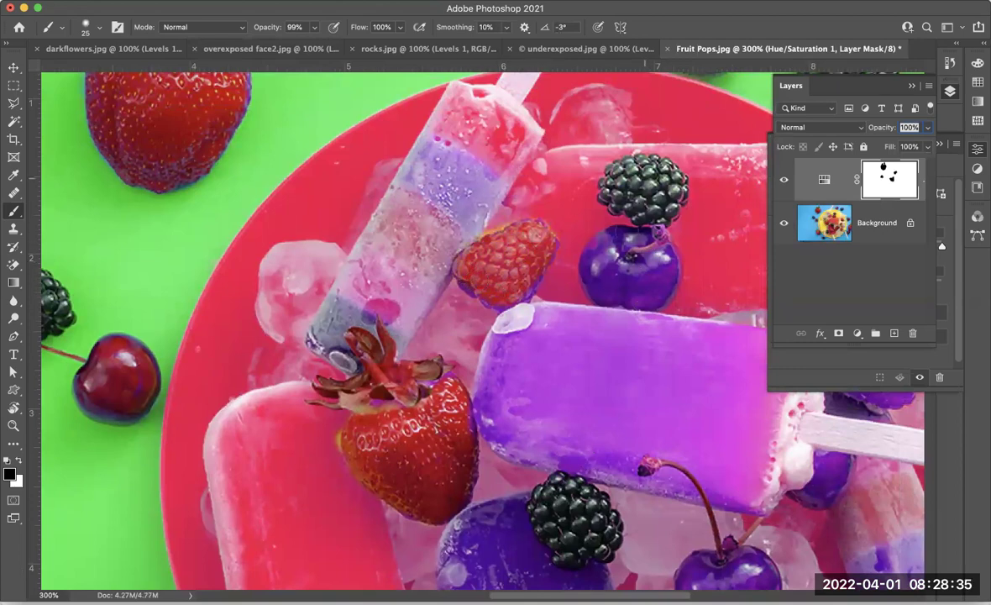
pyautogui.moveTo(609, 278)
pyautogui.mouseDown()
pyautogui.moveTo(662, 280)
pyautogui.moveTo(595, 288)
pyautogui.mouseUp()
pyautogui.moveTo(626, 231)
pyautogui.mouseDown()
pyautogui.moveTo(672, 242)
pyautogui.moveTo(680, 252)
pyautogui.moveTo(662, 285)
pyautogui.mouseUp()
# Step: Paint black on the mask over the cherry at the plate's center and the upper cherry to the right of the plate
pyautogui.moveTo(874, 531); pyautogui.dragTo(533, 358)
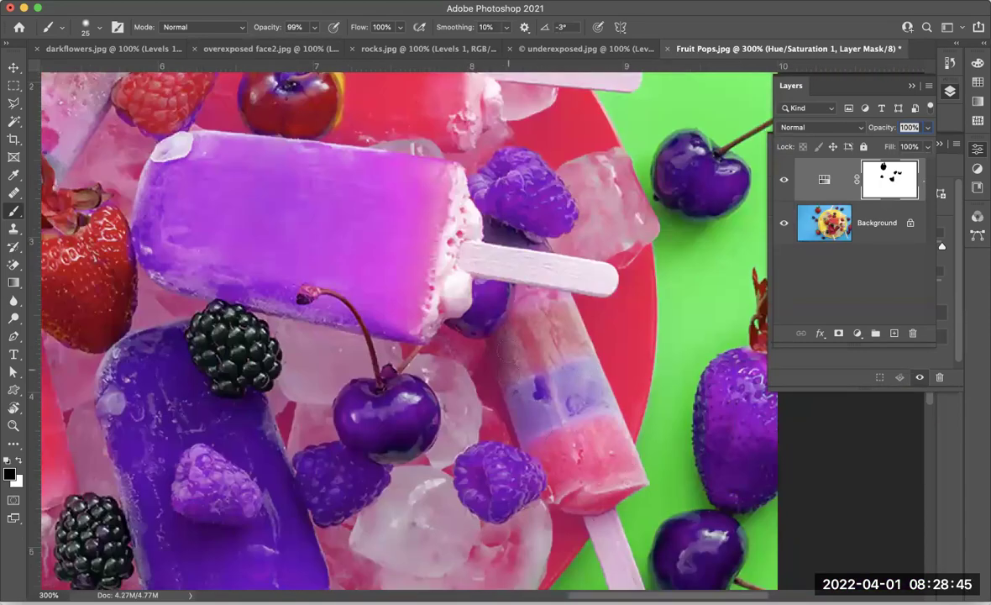
pyautogui.moveTo(356, 405); pyautogui.dragTo(402, 445)
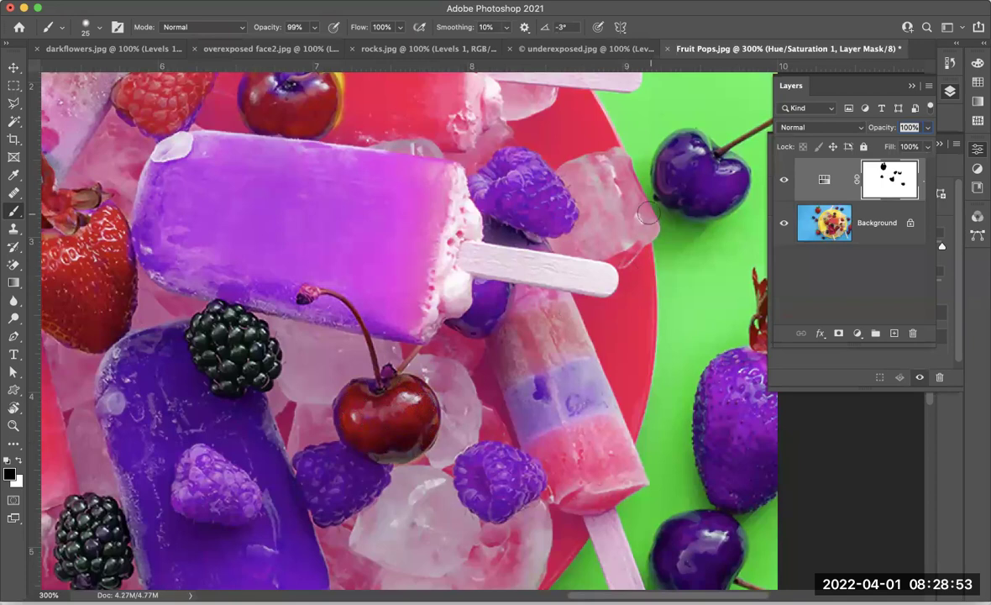
pyautogui.moveTo(672, 177); pyautogui.dragTo(701, 144)
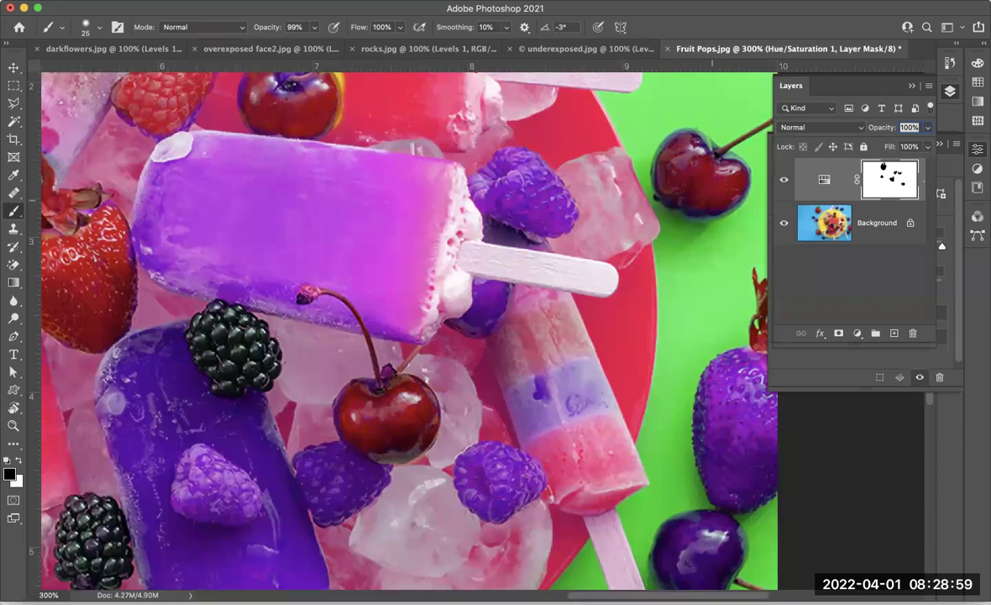
# Step: Paint black on the mask over the raspberry above the purple popsicle's stick to reveal its original red
pyautogui.hscroll(5, 708, 171)
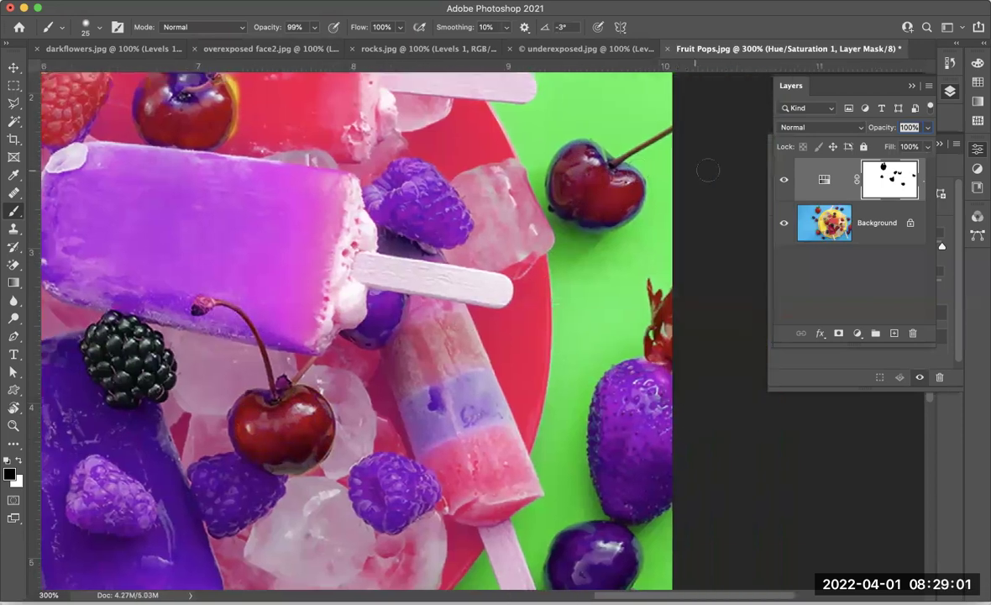
pyautogui.click(405, 195)
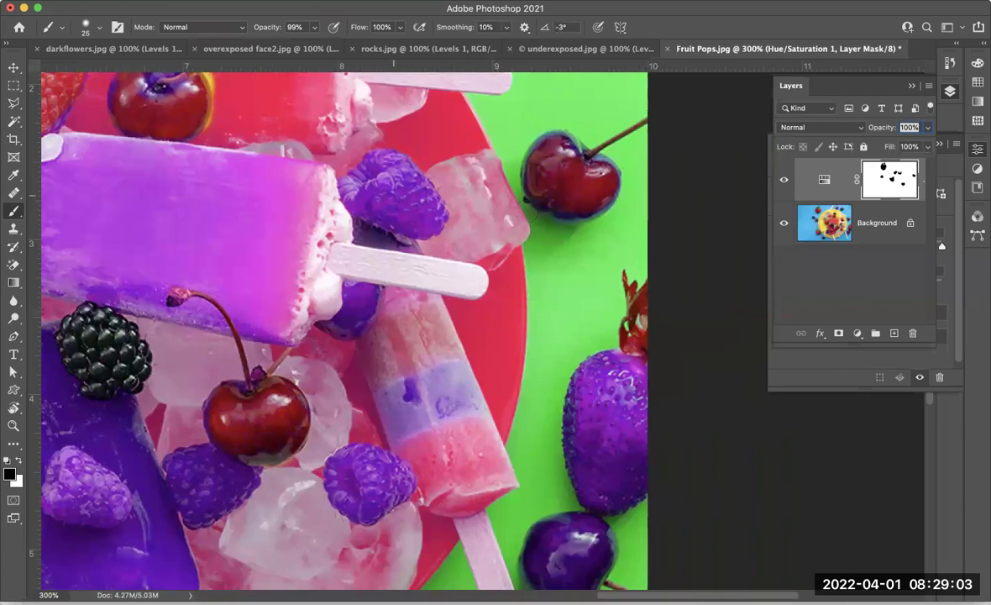
pyautogui.moveTo(375, 189)
pyautogui.mouseDown()
pyautogui.moveTo(392, 171)
pyautogui.moveTo(420, 193)
pyautogui.moveTo(427, 218)
pyautogui.moveTo(357, 183)
pyautogui.mouseUp()
pyautogui.moveTo(420, 205); pyautogui.dragTo(387, 151)
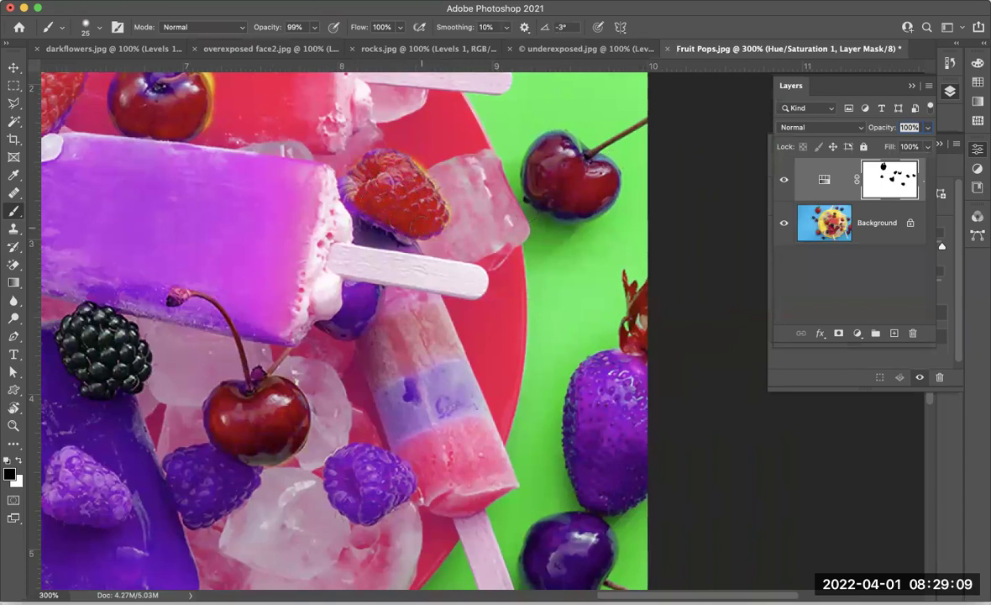
# Step: Paint black on the mask over the strawberry at the lower left of the plate to reveal its original red
pyautogui.scroll(-4, 598, 180)
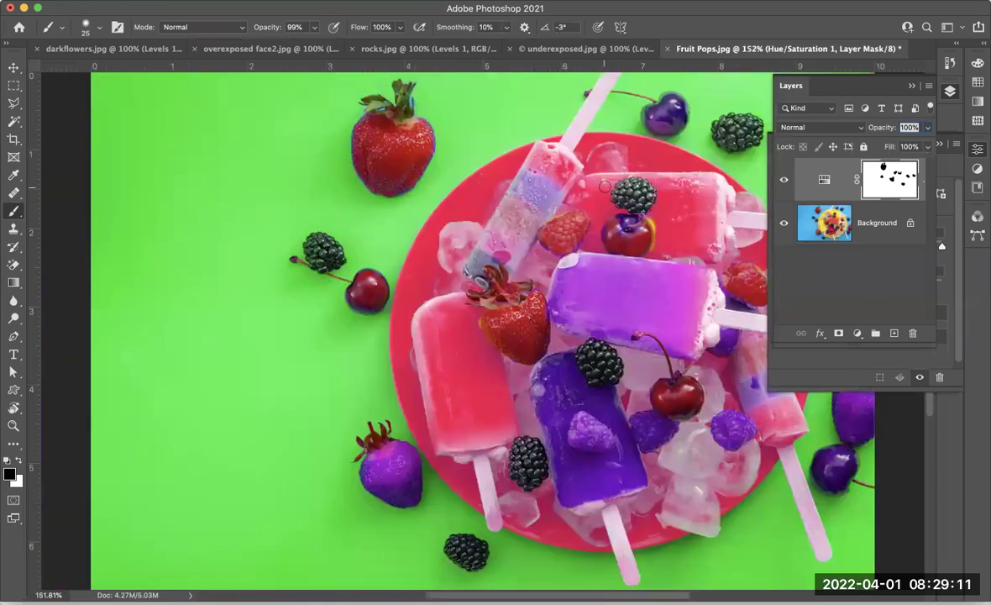
pyautogui.hscroll(5, 604, 186)
pyautogui.scroll(-2, 604, 186)
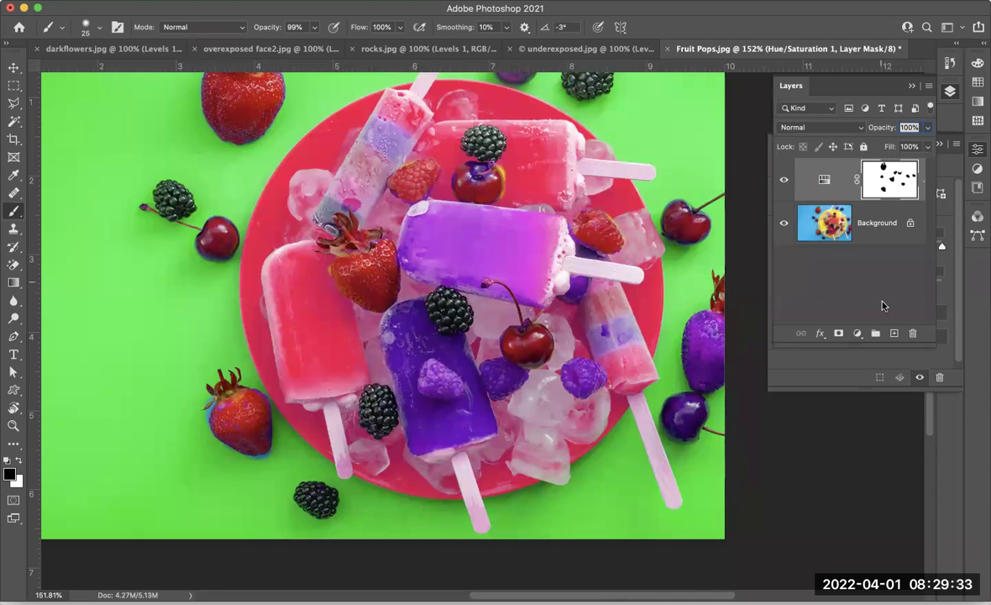
# Step: Hide and show the Hue/Saturation adjustment layer to compare the fruit pops image before and after recoloring
pyautogui.click(781, 181)
pyautogui.click(781, 183)
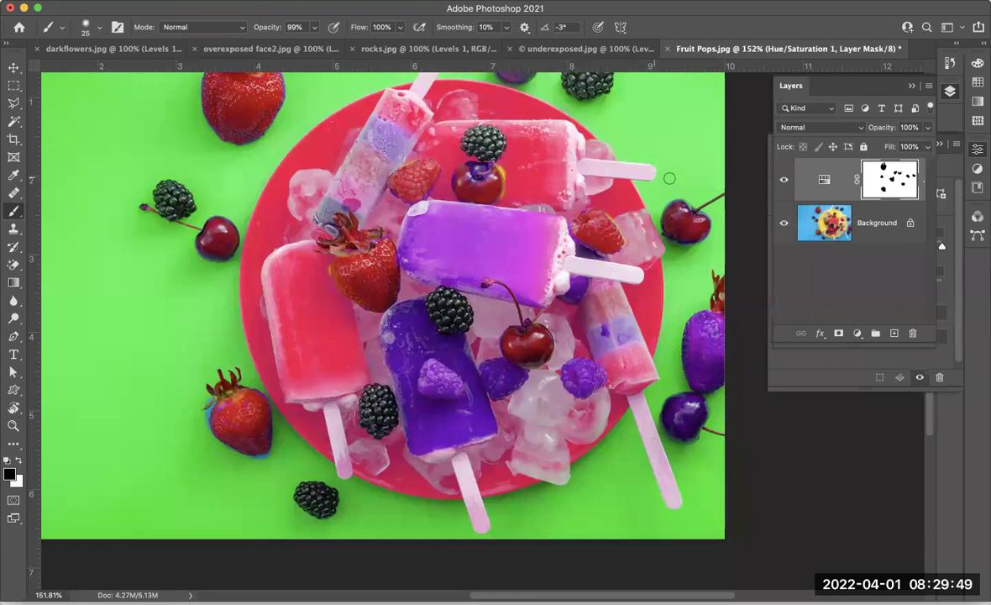
pyautogui.scroll(3, 669, 178)
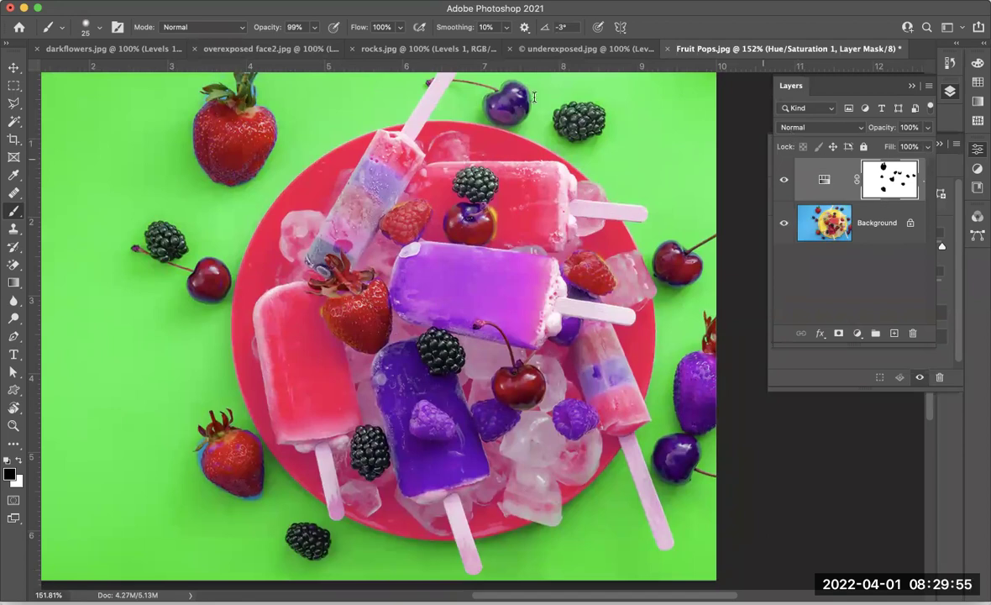
# Step: Open surfboards.jpg from the Adjustment Layers folder
pyautogui.click(93, 0)
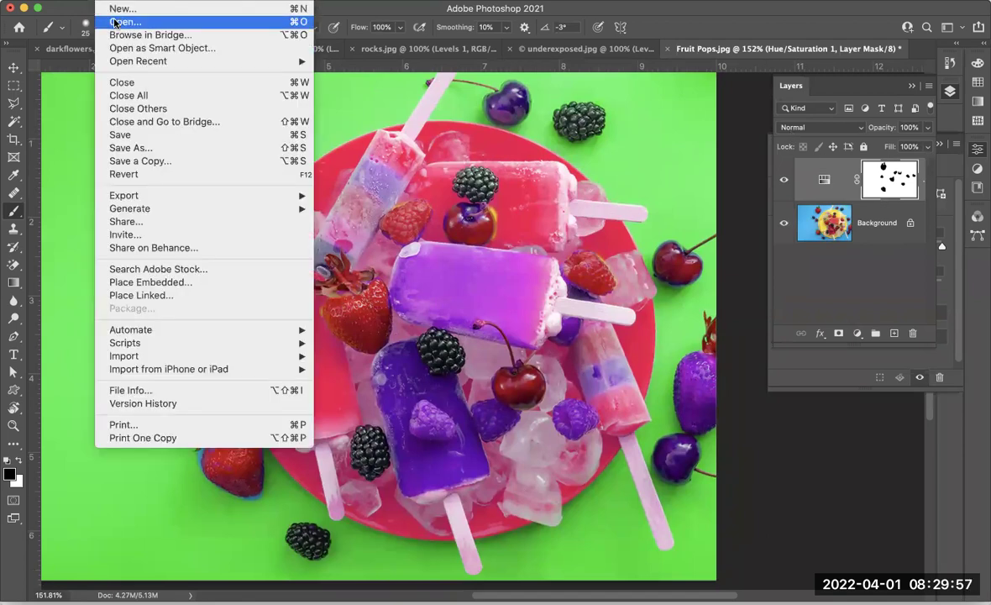
pyautogui.click(133, 39)
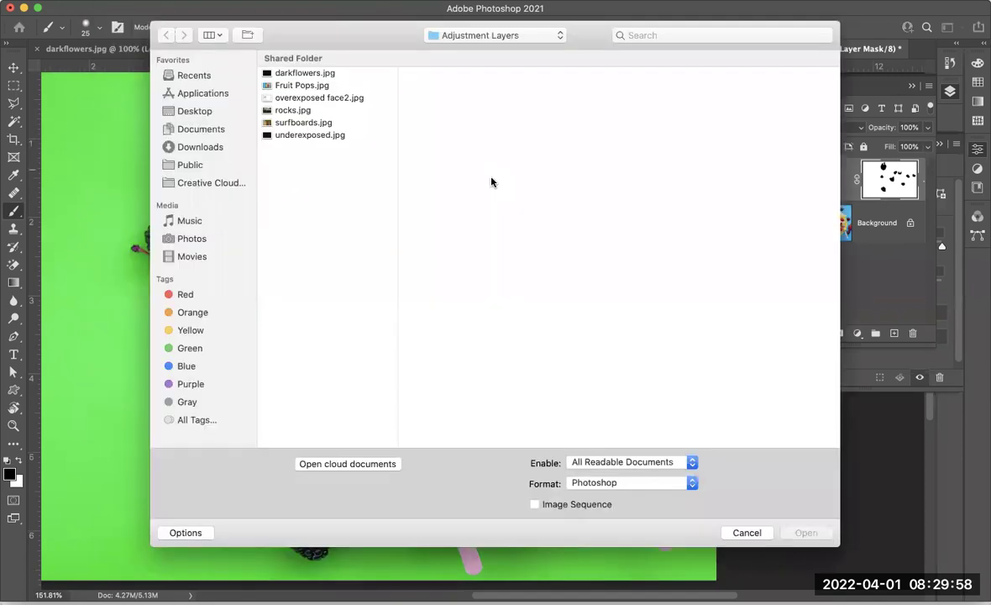
pyautogui.click(303, 124)
pyautogui.doubleClick(303, 124)
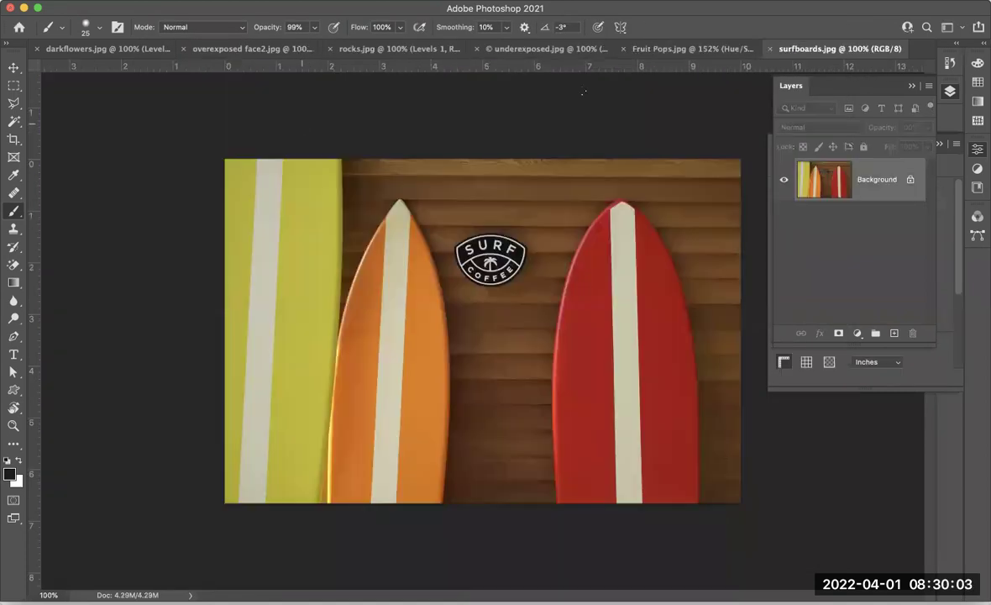
# Step: Add a Hue/Saturation adjustment layer above the surfboards background and set its Hue to -75
pyautogui.click(857, 334)
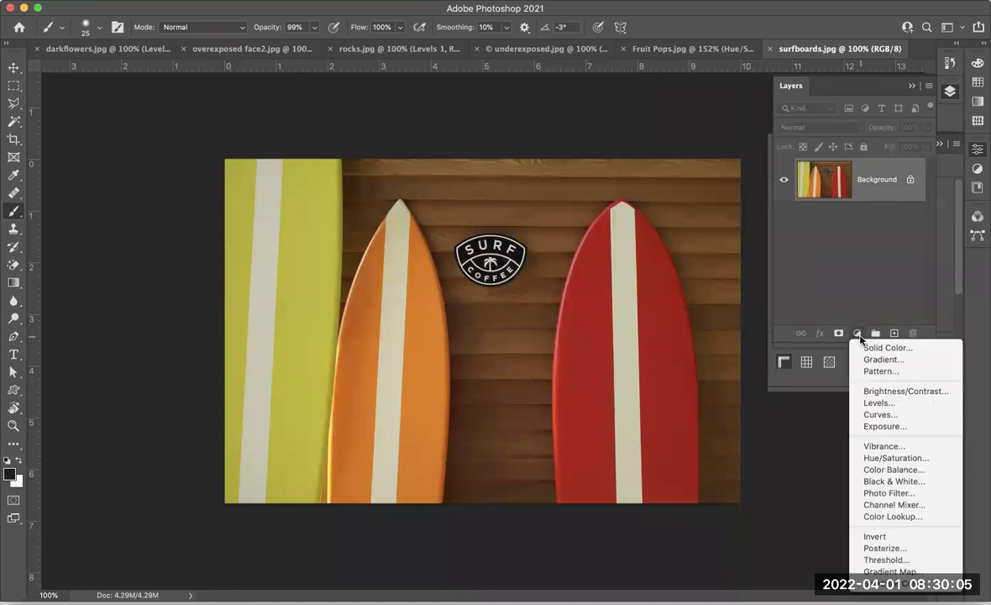
pyautogui.click(897, 459)
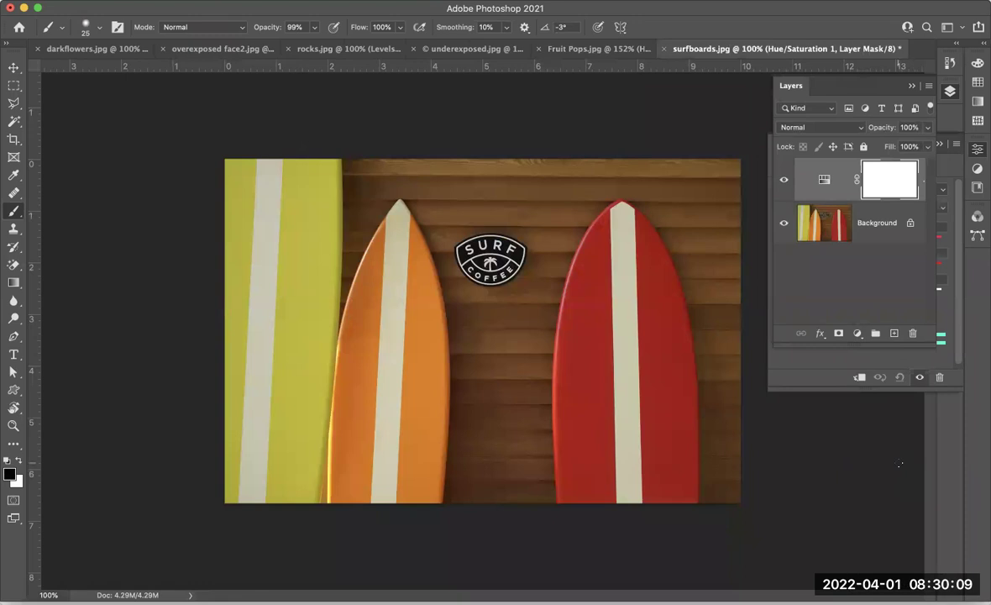
pyautogui.click(822, 371)
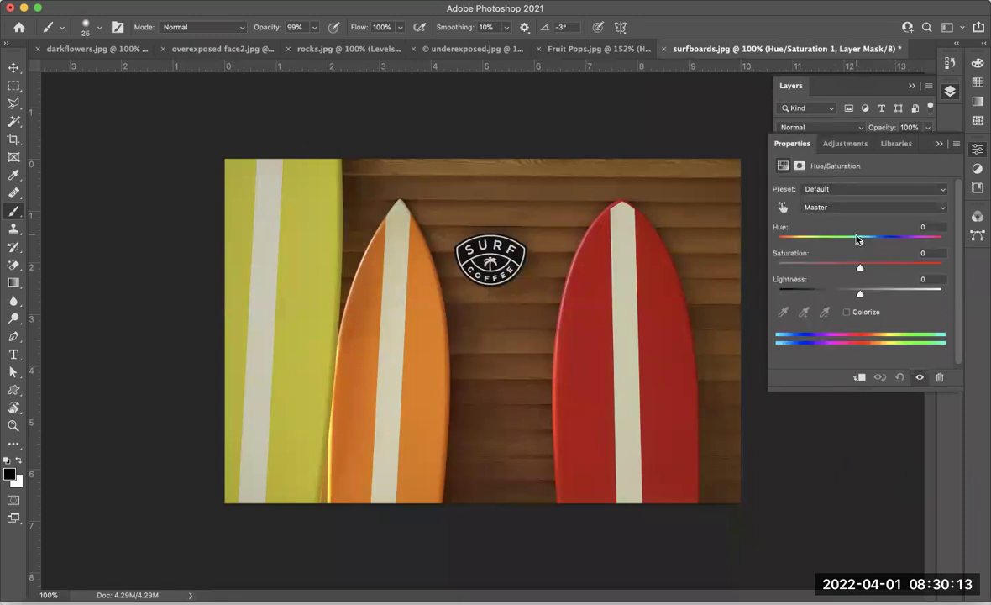
pyautogui.moveTo(860, 245); pyautogui.dragTo(814, 246)
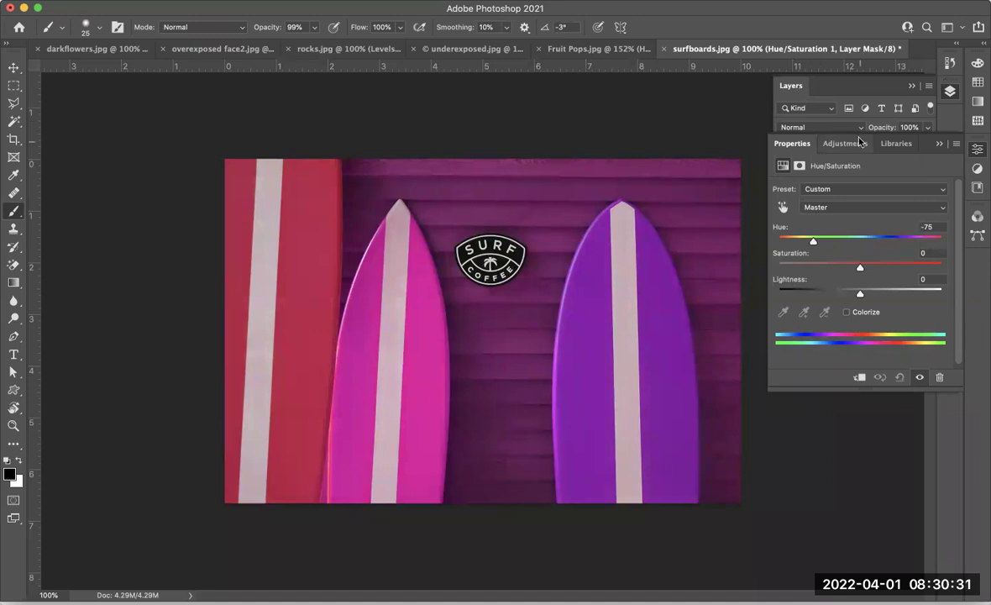
# Step: Enlarge the brush to 45 and paint black on the adjustment layer's mask over the topmost wood planks to restore their brown
pyautogui.click(950, 91)
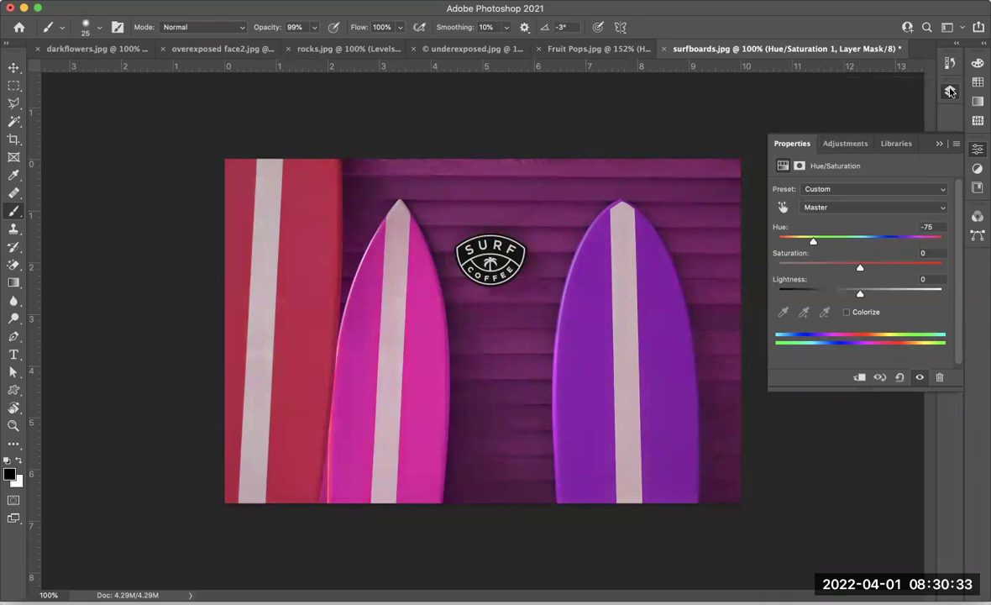
pyautogui.click(950, 91)
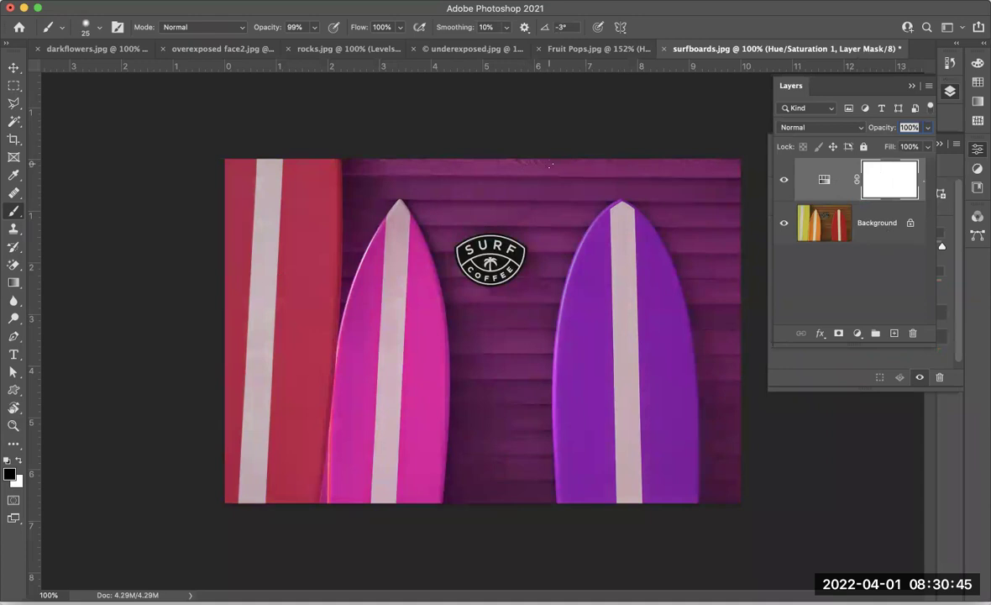
pyautogui.press(']')
pyautogui.press(']')
pyautogui.moveTo(735, 169); pyautogui.dragTo(539, 170)
pyautogui.moveTo(471, 172)
pyautogui.mouseDown()
pyautogui.moveTo(350, 172)
pyautogui.moveTo(390, 154)
pyautogui.moveTo(535, 173)
pyautogui.moveTo(564, 154)
pyautogui.moveTo(601, 162)
pyautogui.moveTo(440, 154)
pyautogui.moveTo(368, 153)
pyautogui.mouseUp()
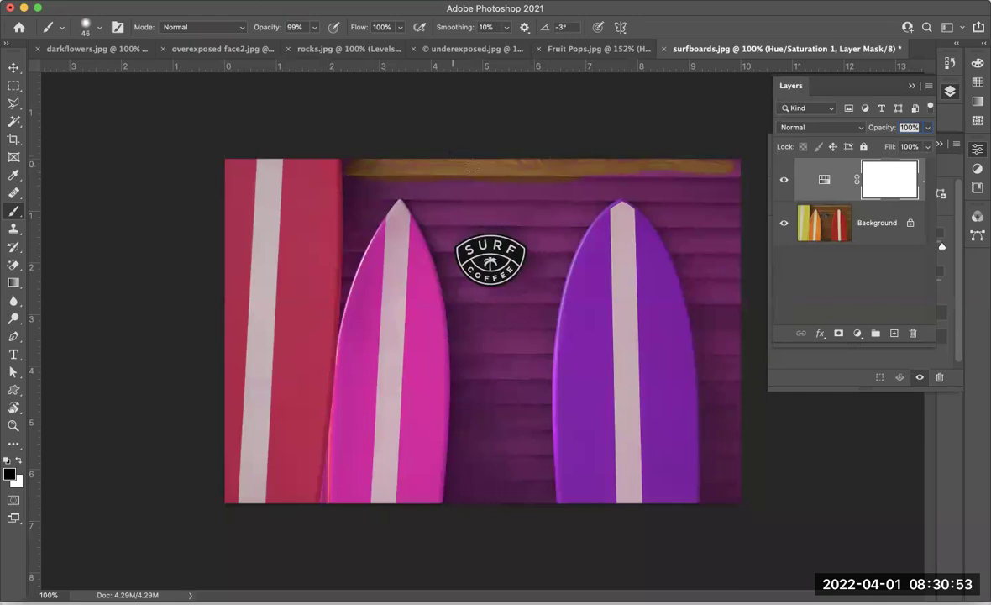
# Step: Paint black on the mask over the wood to the right of the purple surfboard and above the Surf Coffee sign
pyautogui.moveTo(700, 181)
pyautogui.mouseDown()
pyautogui.moveTo(656, 170)
pyautogui.moveTo(568, 180)
pyautogui.moveTo(589, 158)
pyautogui.moveTo(603, 186)
pyautogui.moveTo(526, 184)
pyautogui.moveTo(506, 171)
pyautogui.moveTo(479, 182)
pyautogui.moveTo(491, 183)
pyautogui.moveTo(495, 167)
pyautogui.moveTo(440, 172)
pyautogui.moveTo(455, 185)
pyautogui.moveTo(358, 189)
pyautogui.moveTo(435, 183)
pyautogui.moveTo(524, 193)
pyautogui.moveTo(451, 196)
pyautogui.moveTo(536, 203)
pyautogui.moveTo(550, 191)
pyautogui.moveTo(702, 177)
pyautogui.moveTo(632, 194)
pyautogui.moveTo(730, 192)
pyautogui.moveTo(730, 229)
pyautogui.moveTo(705, 181)
pyautogui.moveTo(728, 256)
pyautogui.moveTo(709, 232)
pyautogui.moveTo(698, 239)
pyautogui.moveTo(677, 215)
pyautogui.moveTo(700, 245)
pyautogui.moveTo(669, 223)
pyautogui.moveTo(689, 220)
pyautogui.moveTo(677, 201)
pyautogui.moveTo(737, 333)
pyautogui.moveTo(743, 249)
pyautogui.moveTo(732, 294)
pyautogui.moveTo(709, 267)
pyautogui.moveTo(728, 484)
pyautogui.moveTo(730, 319)
pyautogui.mouseUp()
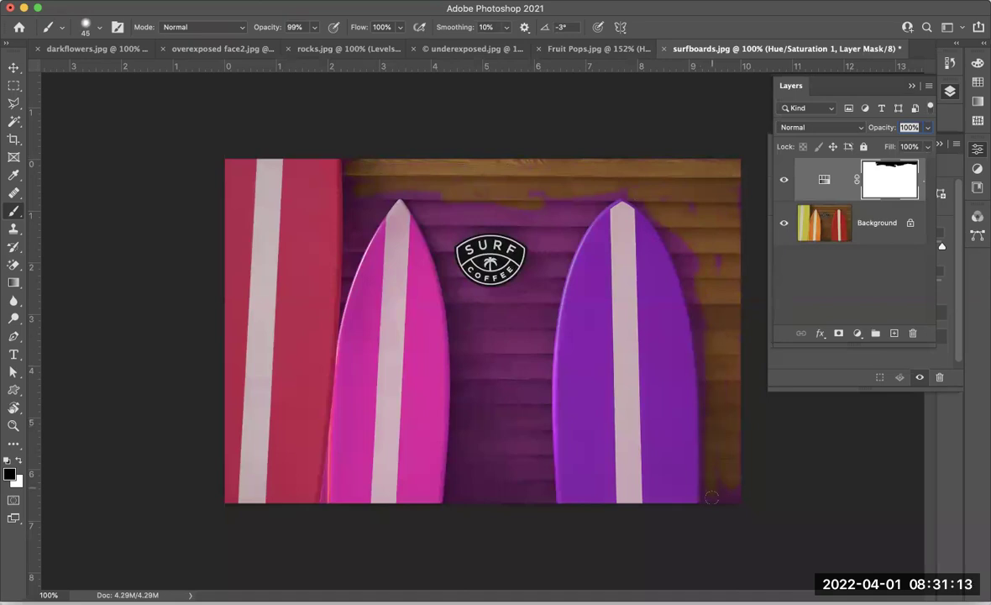
pyautogui.moveTo(724, 482)
pyautogui.mouseDown()
pyautogui.moveTo(731, 480)
pyautogui.moveTo(695, 281)
pyautogui.moveTo(666, 217)
pyautogui.moveTo(724, 288)
pyautogui.moveTo(677, 195)
pyautogui.moveTo(701, 229)
pyautogui.moveTo(686, 214)
pyautogui.moveTo(723, 231)
pyautogui.moveTo(692, 178)
pyautogui.moveTo(735, 205)
pyautogui.moveTo(729, 171)
pyautogui.mouseUp()
pyautogui.moveTo(517, 232)
pyautogui.mouseDown()
pyautogui.moveTo(538, 286)
pyautogui.moveTo(550, 234)
pyautogui.moveTo(565, 215)
pyautogui.moveTo(447, 216)
pyautogui.mouseUp()
# Step: Enlarge the brush to 100 and paint black on the mask over the wood between the pink and purple surfboards and around the sign
pyautogui.press(']')
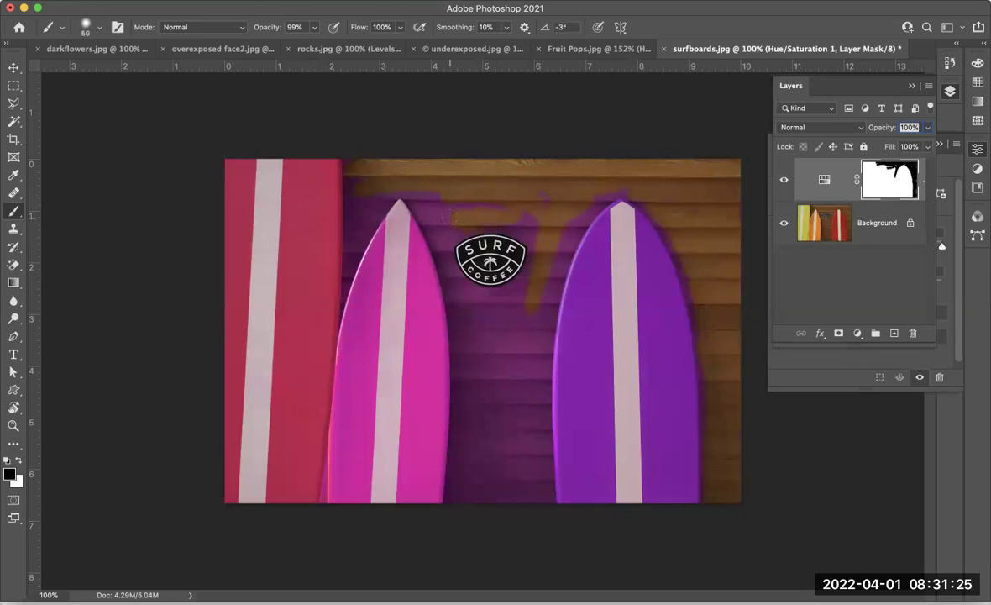
pyautogui.press(']')
pyautogui.press(']')
pyautogui.press(']')
pyautogui.press(']')
pyautogui.press(']')
pyautogui.moveTo(478, 347)
pyautogui.mouseDown()
pyautogui.moveTo(493, 433)
pyautogui.moveTo(530, 474)
pyautogui.moveTo(535, 496)
pyautogui.moveTo(533, 322)
pyautogui.moveTo(489, 402)
pyautogui.moveTo(482, 487)
pyautogui.moveTo(488, 469)
pyautogui.moveTo(472, 478)
pyautogui.moveTo(465, 507)
pyautogui.moveTo(502, 502)
pyautogui.mouseUp()
pyautogui.moveTo(499, 451)
pyautogui.mouseDown()
pyautogui.moveTo(538, 239)
pyautogui.moveTo(550, 258)
pyautogui.moveTo(537, 197)
pyautogui.mouseUp()
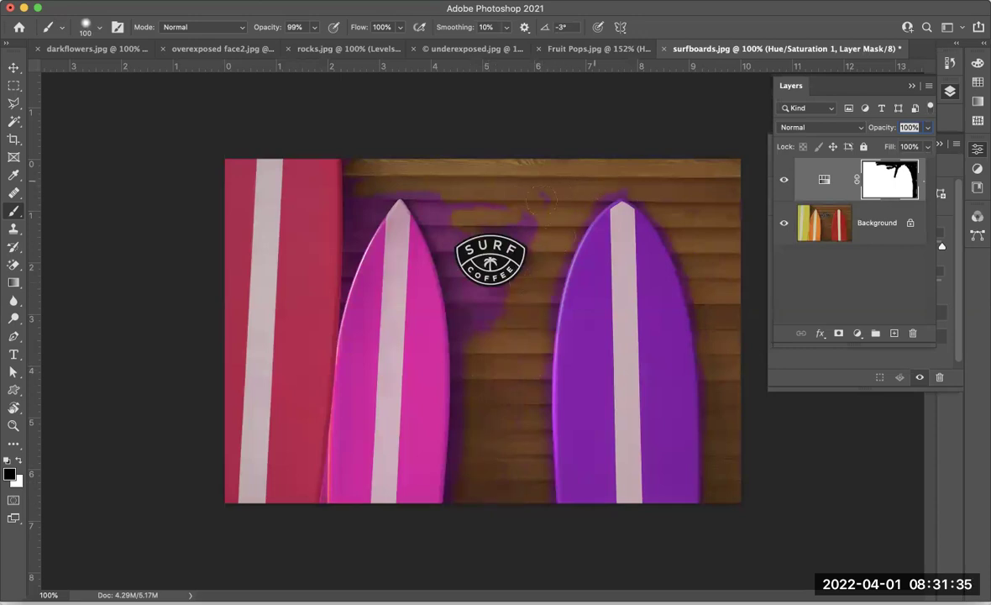
pyautogui.moveTo(455, 198)
pyautogui.mouseDown()
pyautogui.moveTo(441, 230)
pyautogui.moveTo(427, 177)
pyautogui.moveTo(380, 189)
pyautogui.moveTo(361, 212)
pyautogui.moveTo(370, 194)
pyautogui.moveTo(418, 199)
pyautogui.moveTo(501, 315)
pyautogui.moveTo(471, 301)
pyautogui.moveTo(485, 352)
pyautogui.moveTo(466, 313)
pyautogui.mouseUp()
pyautogui.moveTo(523, 237)
pyautogui.mouseDown()
pyautogui.moveTo(488, 208)
pyautogui.moveTo(473, 220)
pyautogui.moveTo(448, 251)
pyautogui.moveTo(462, 296)
pyautogui.moveTo(460, 260)
pyautogui.mouseUp()
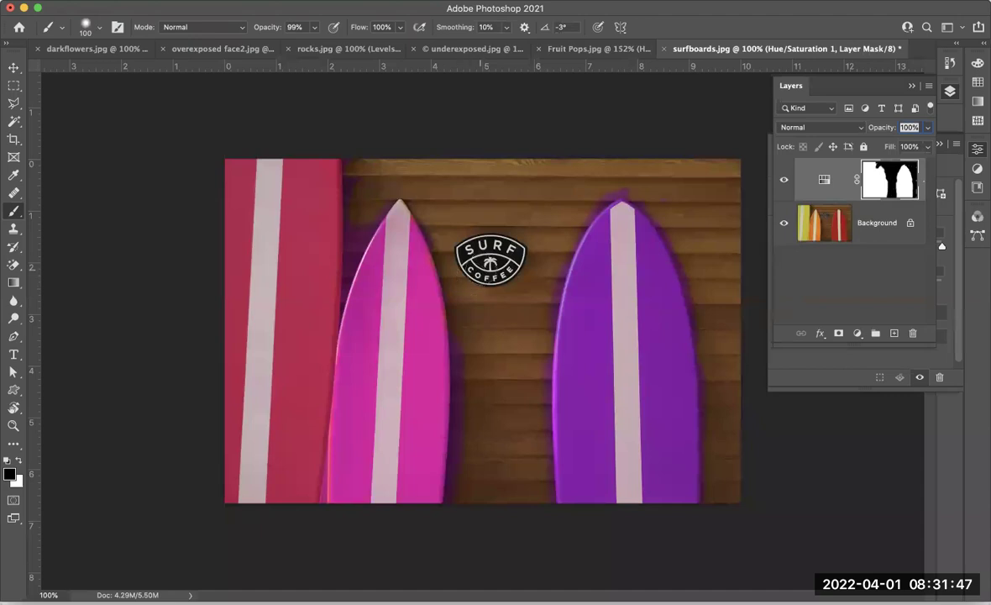